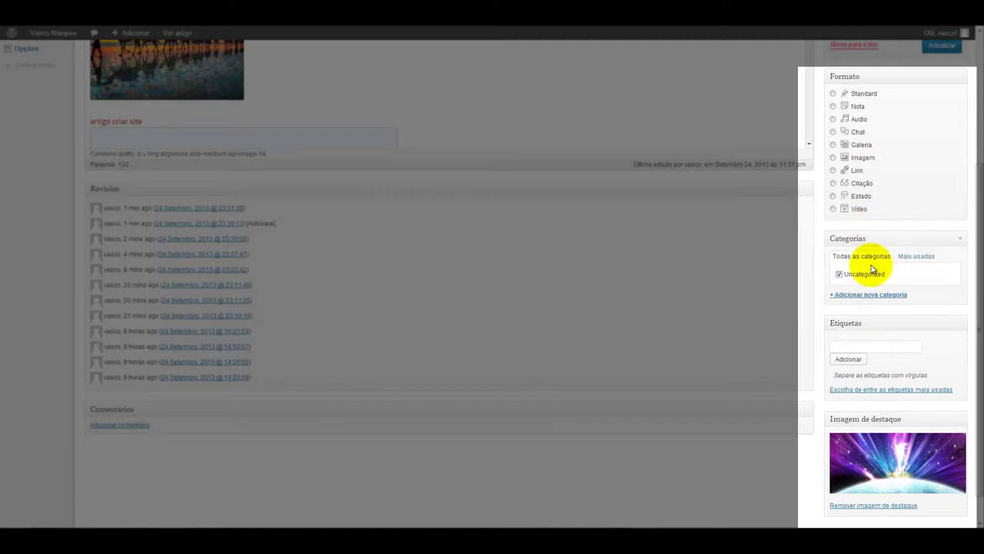
- Collapse the Formato and Imagem de destaque boxes on the post edit screen
{"action": "scroll", "coordinate": [845, 253], "scroll_direction": "up", "scroll_amount": 3}
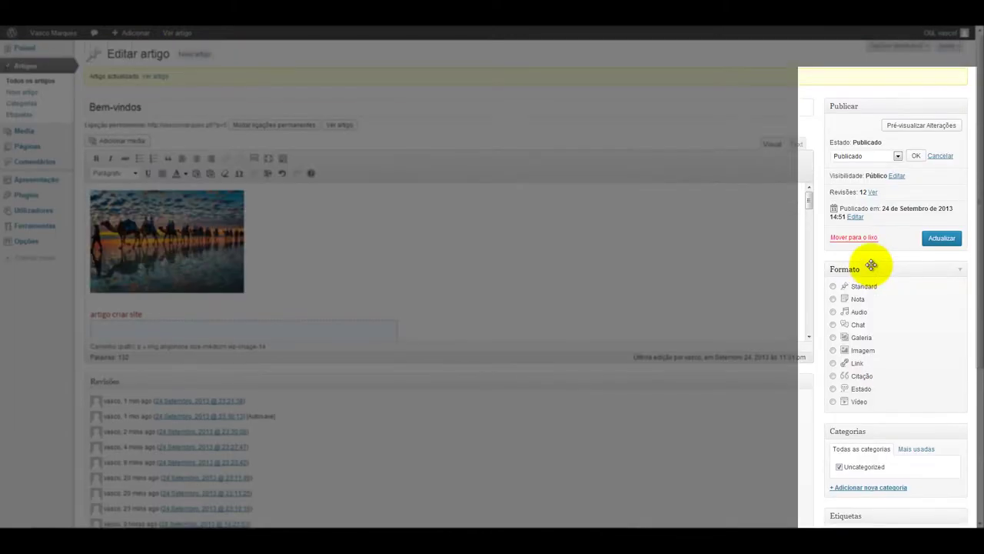
{"action": "left_click", "coordinate": [958, 269]}
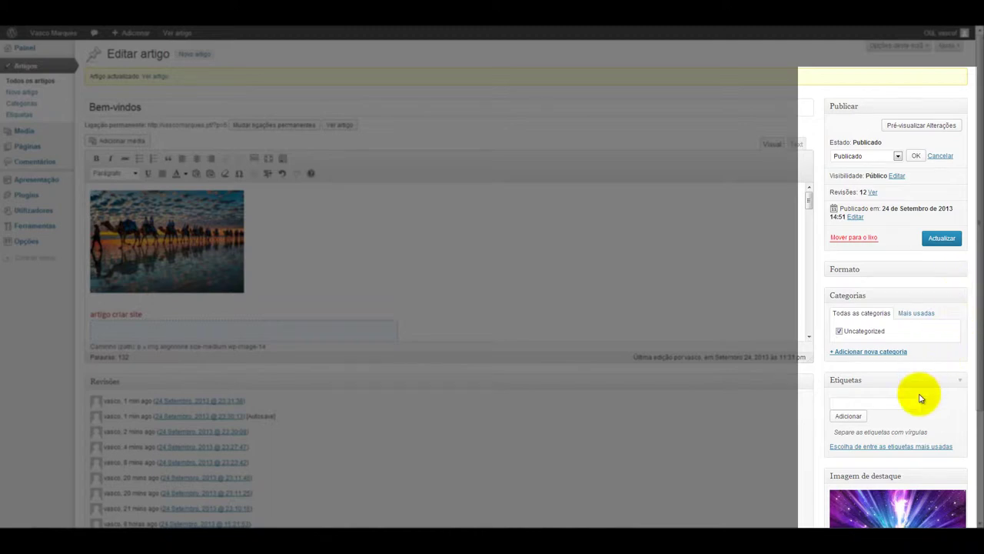
{"action": "scroll", "coordinate": [918, 395], "scroll_direction": "down", "scroll_amount": 2}
{"action": "left_click", "coordinate": [961, 336]}
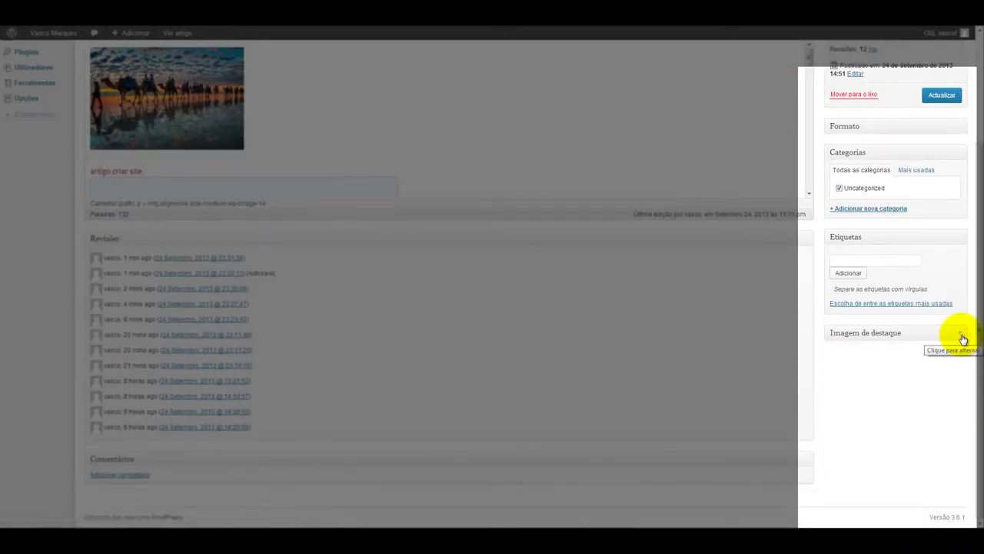
- Re-expand both boxes and drag the Formato box beneath Categorias
{"action": "scroll", "coordinate": [961, 338], "scroll_direction": "up", "scroll_amount": 2}
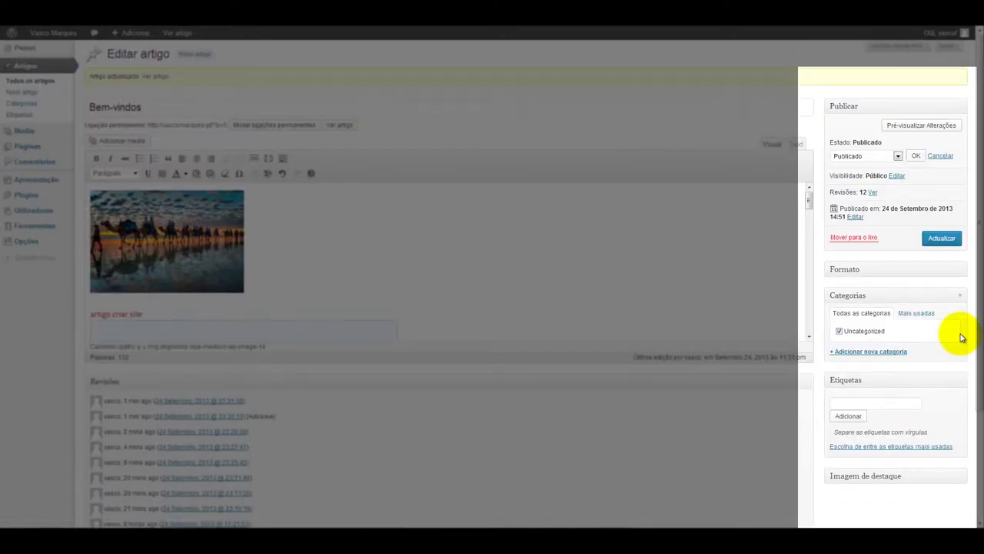
{"action": "scroll", "coordinate": [961, 338], "scroll_direction": "down", "scroll_amount": 2}
{"action": "left_click", "coordinate": [962, 338]}
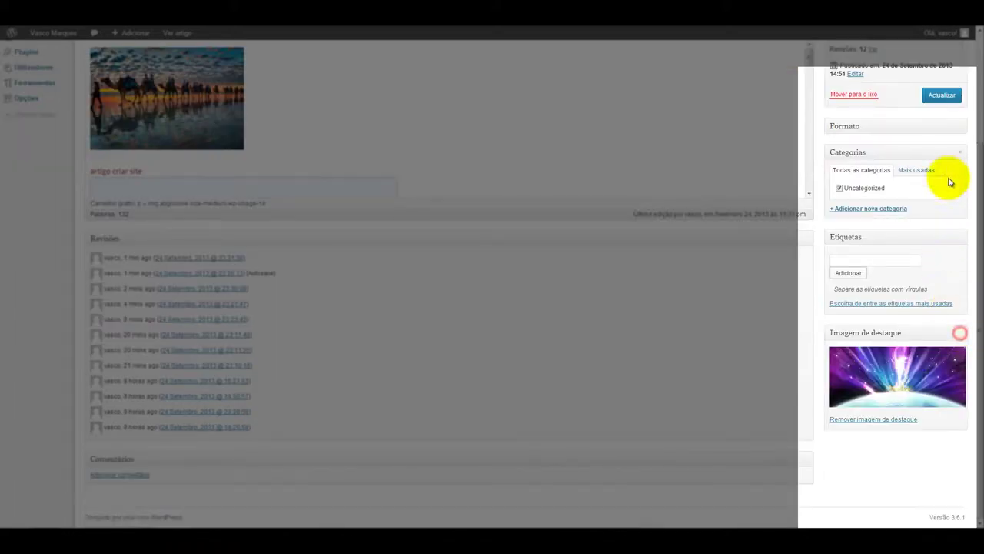
{"action": "left_click", "coordinate": [957, 129]}
{"action": "left_click_drag", "start_coordinate": [934, 163], "coordinate": [940, 209]}
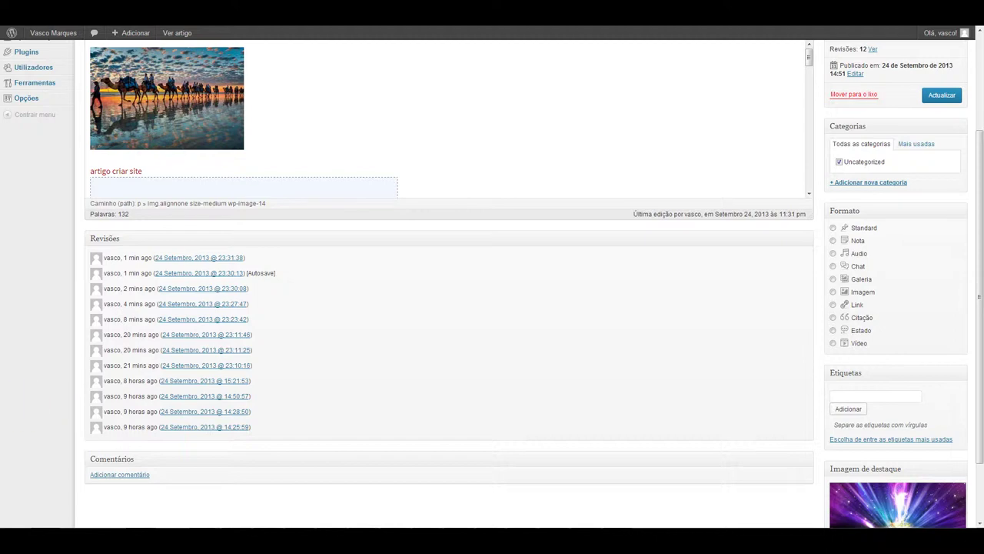
{"action": "scroll", "coordinate": [922, 99], "scroll_direction": "up", "scroll_amount": 3}
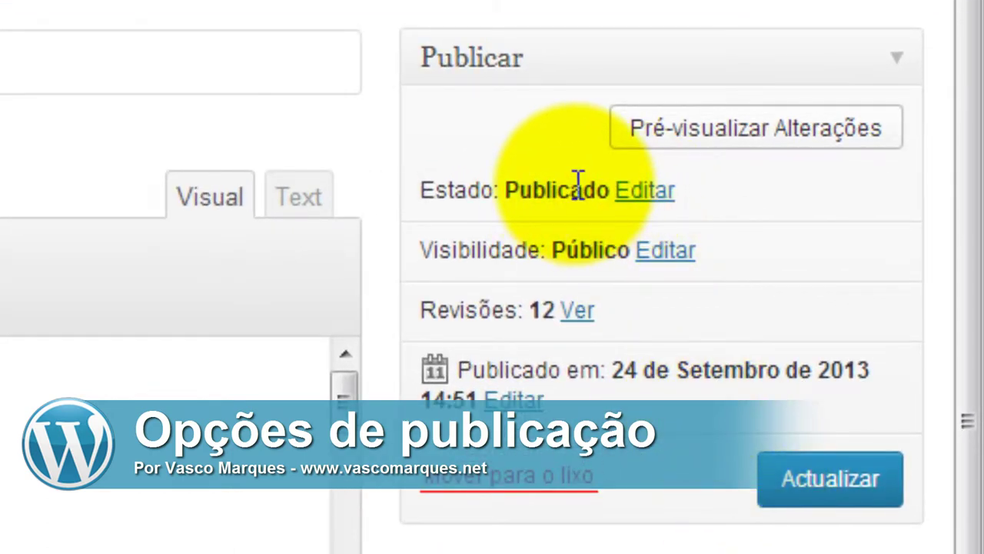
{"action": "left_click", "coordinate": [648, 194]}
{"action": "left_click", "coordinate": [604, 237]}
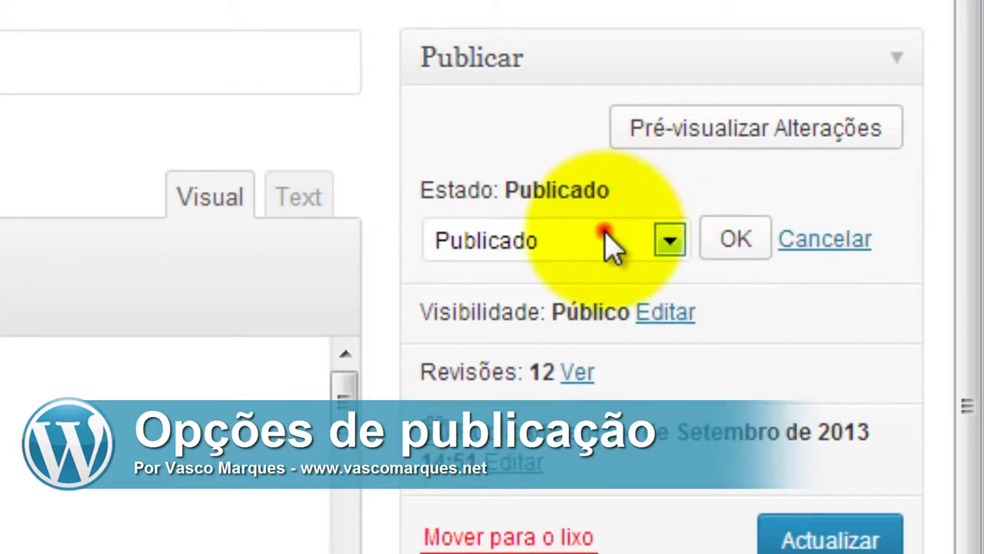
{"action": "left_click", "coordinate": [551, 337]}
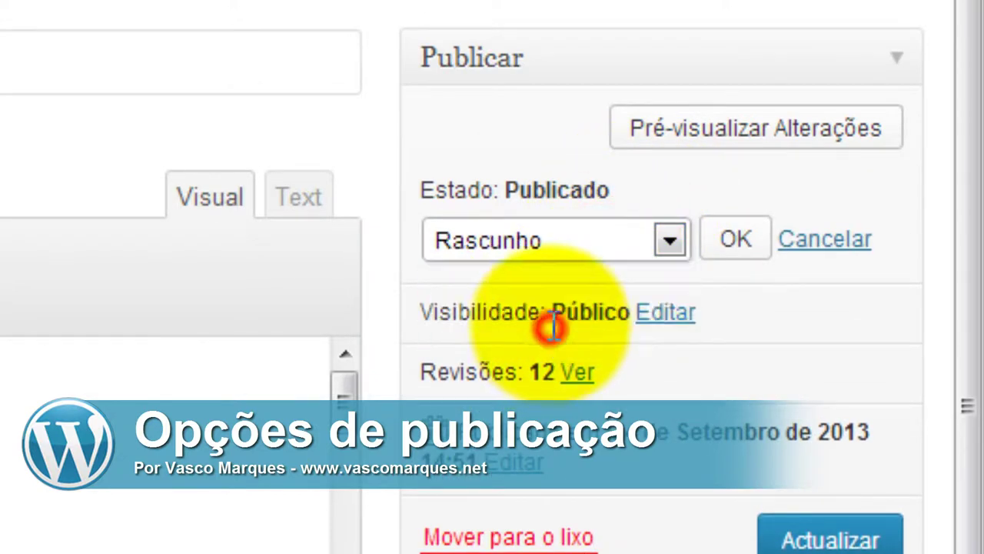
{"action": "left_click", "coordinate": [735, 240]}
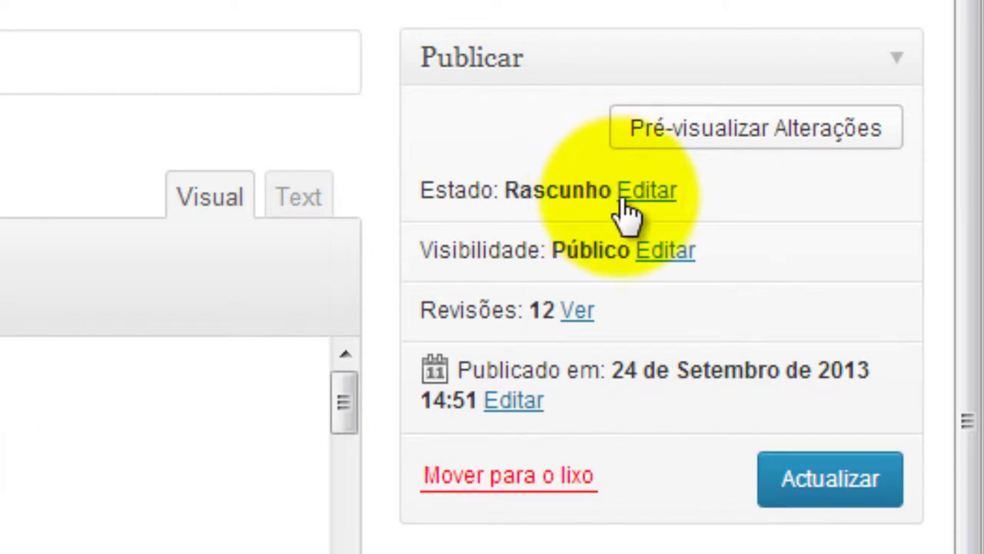
{"action": "left_click", "coordinate": [625, 194]}
{"action": "left_click", "coordinate": [571, 236]}
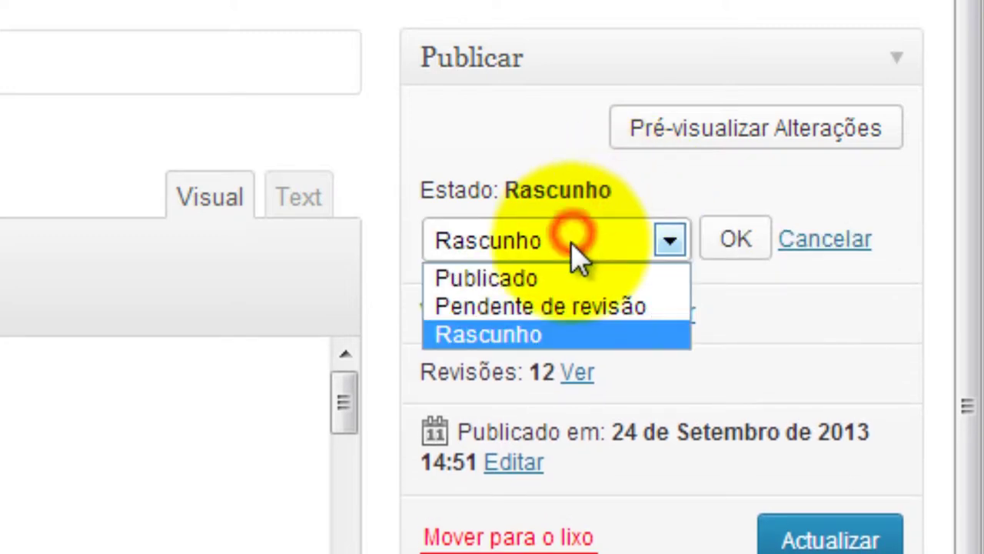
{"action": "left_click", "coordinate": [558, 310]}
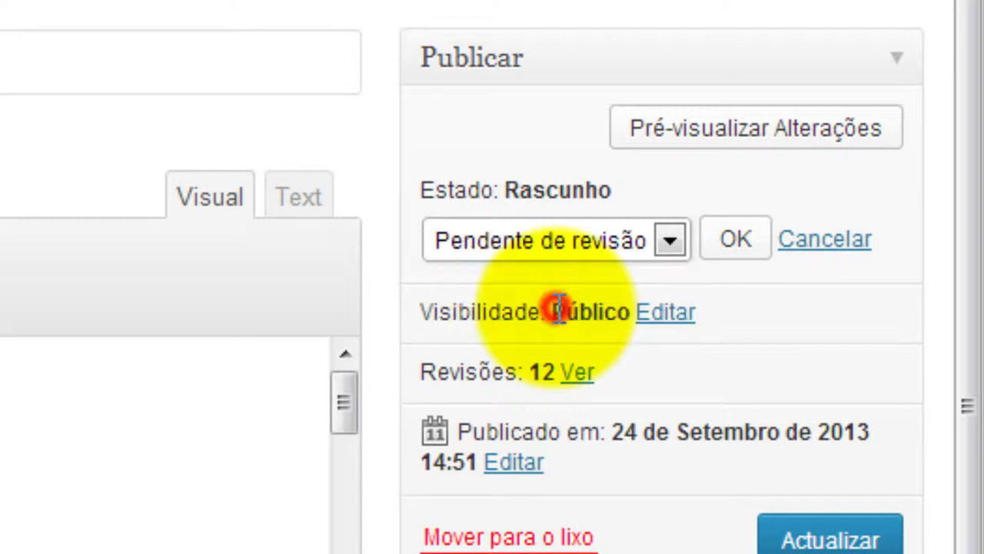
{"action": "left_click", "coordinate": [738, 248]}
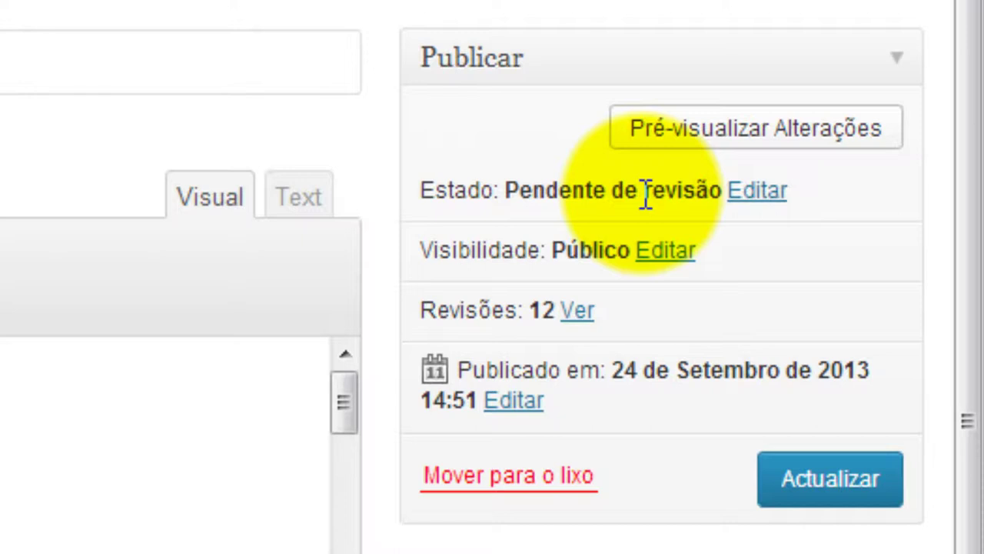
{"action": "left_click", "coordinate": [738, 193]}
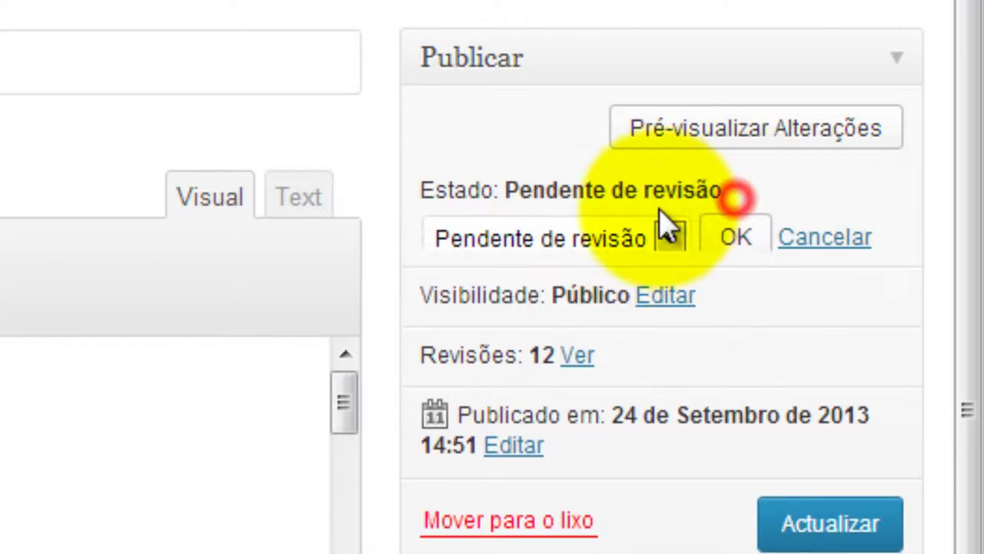
{"action": "left_click", "coordinate": [619, 236]}
{"action": "left_click", "coordinate": [604, 278]}
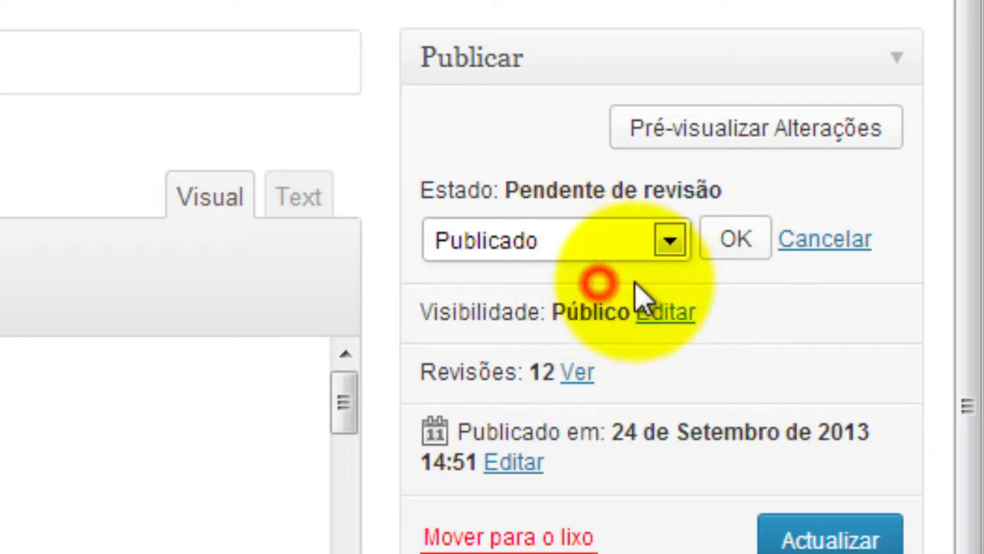
{"action": "left_click", "coordinate": [726, 240]}
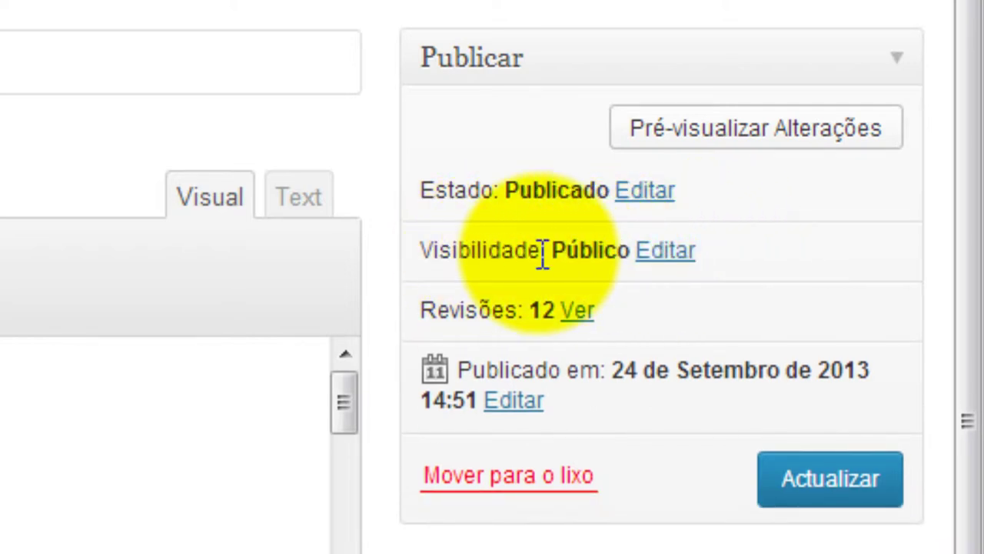
{"action": "left_click", "coordinate": [667, 252]}
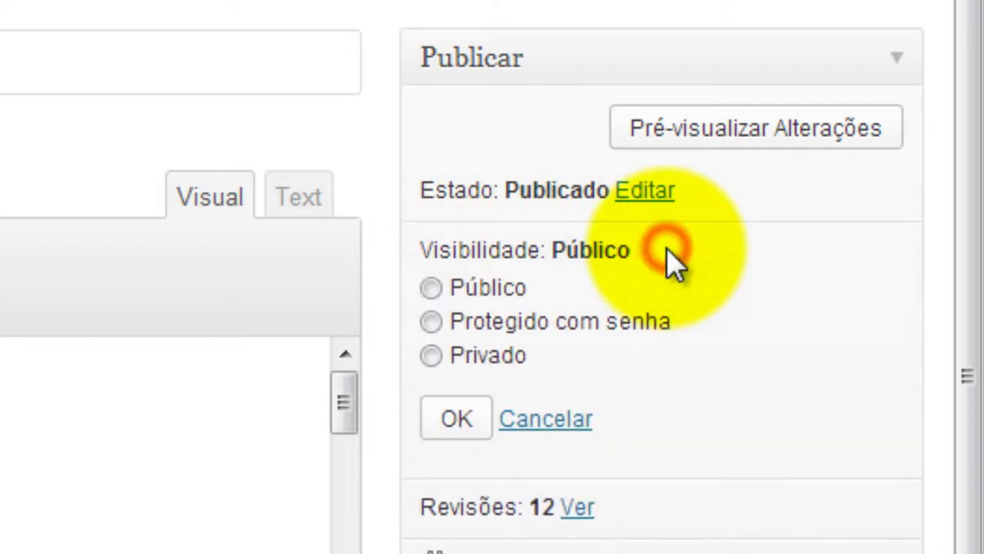
{"action": "left_click", "coordinate": [511, 358]}
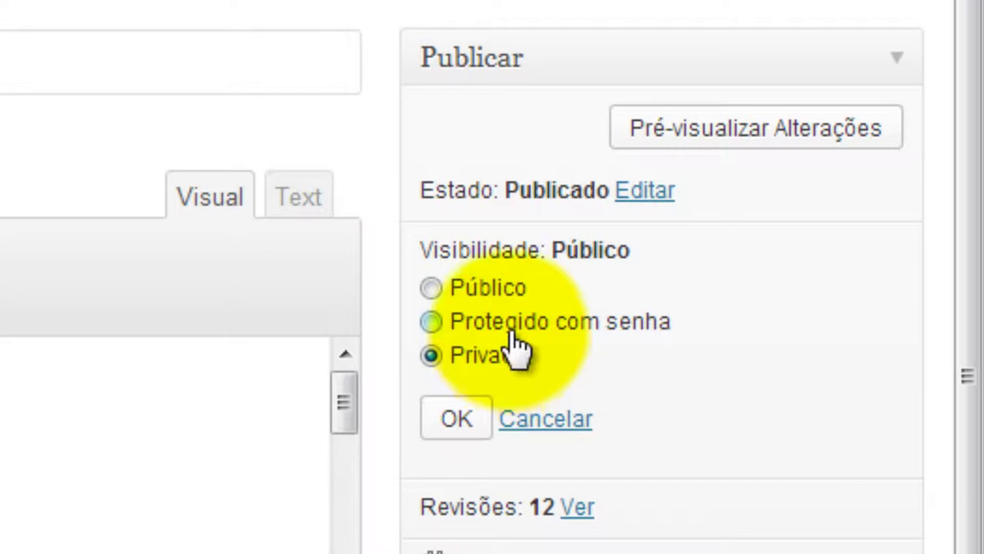
{"action": "left_click", "coordinate": [504, 326]}
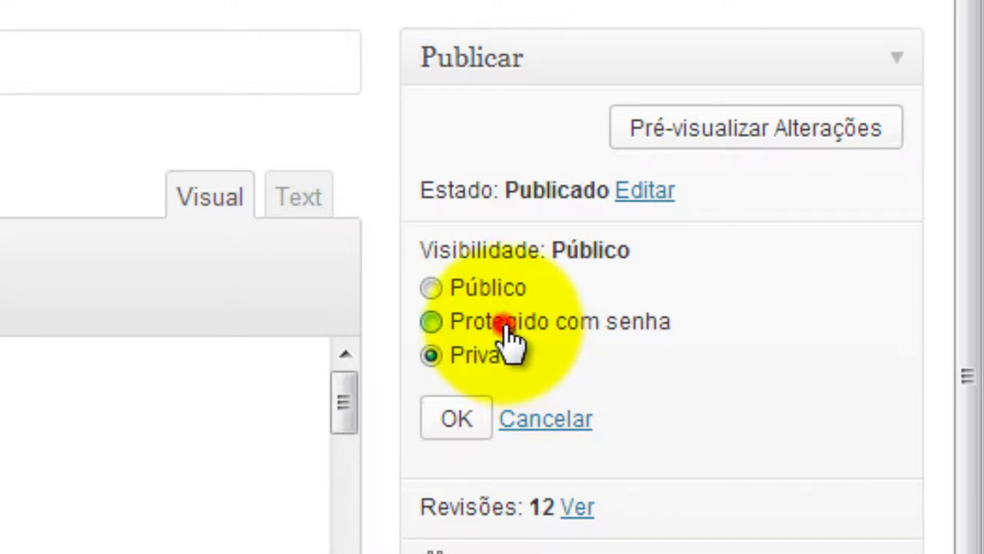
{"action": "left_click", "coordinate": [513, 396]}
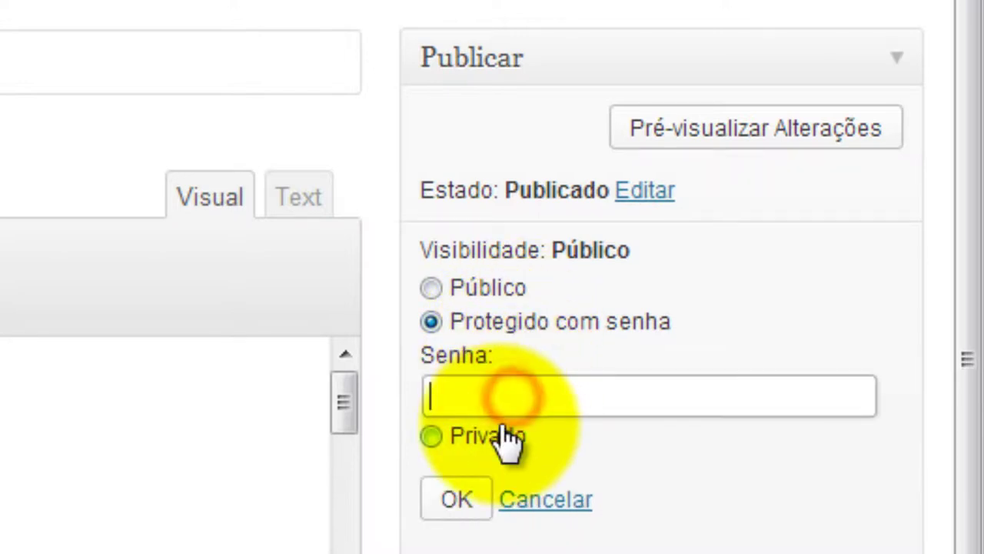
{"action": "type", "text": "12345"}
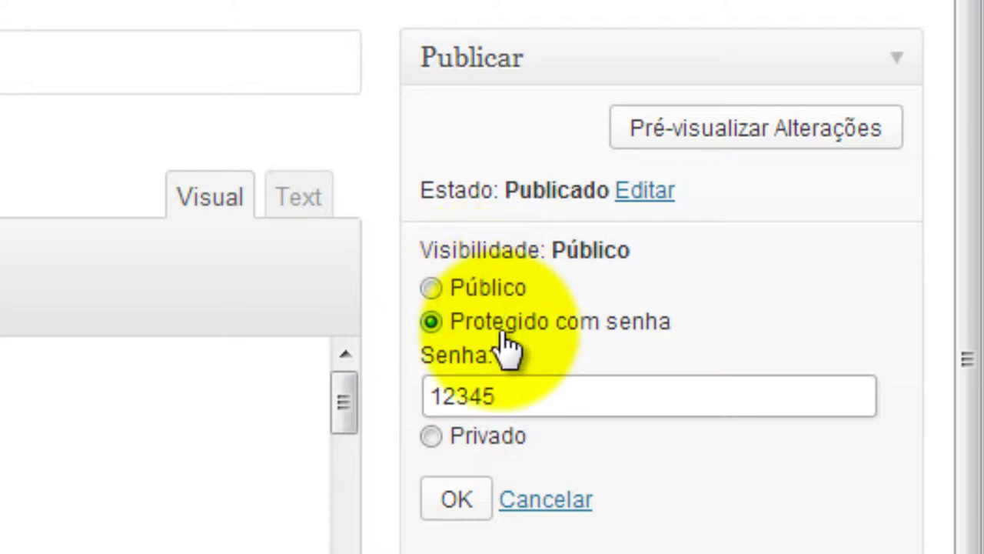
{"action": "left_click", "coordinate": [433, 436]}
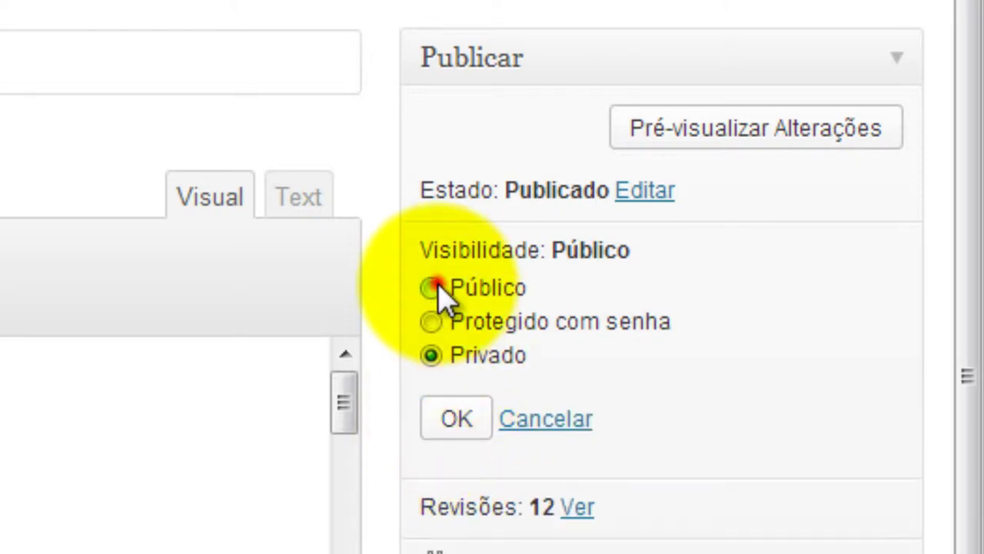
{"action": "left_click", "coordinate": [433, 288]}
{"action": "left_click", "coordinate": [452, 452]}
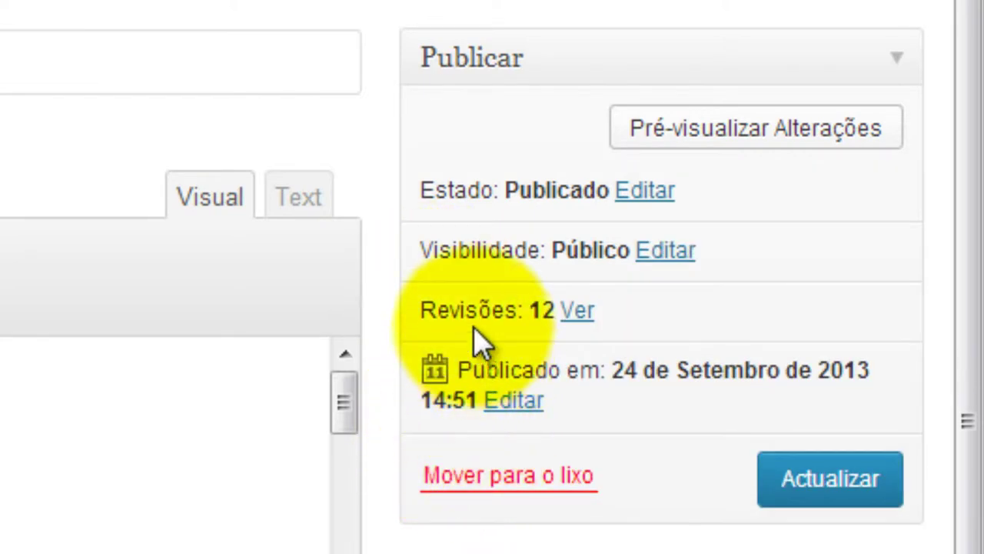
- Open the revision history, slide to the 24 Set 2013 23:30 revision and restore it
{"action": "left_click", "coordinate": [578, 311]}
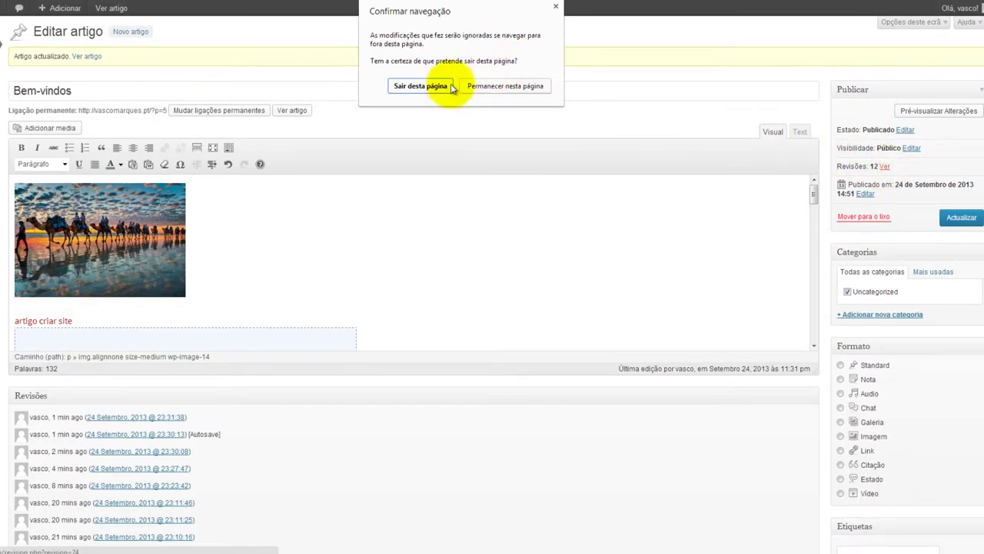
{"action": "left_click", "coordinate": [451, 86]}
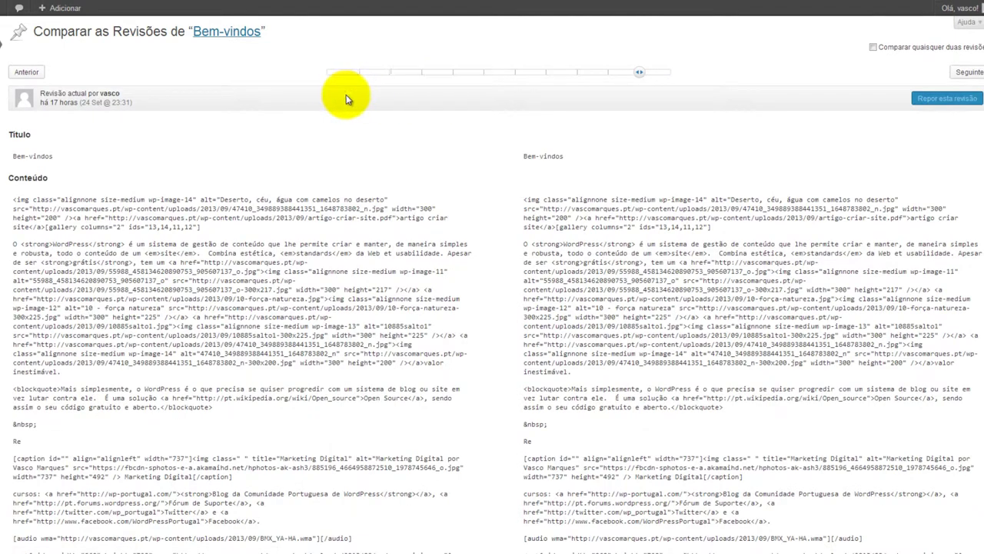
{"action": "scroll", "coordinate": [541, 123], "scroll_direction": "down", "scroll_amount": 3}
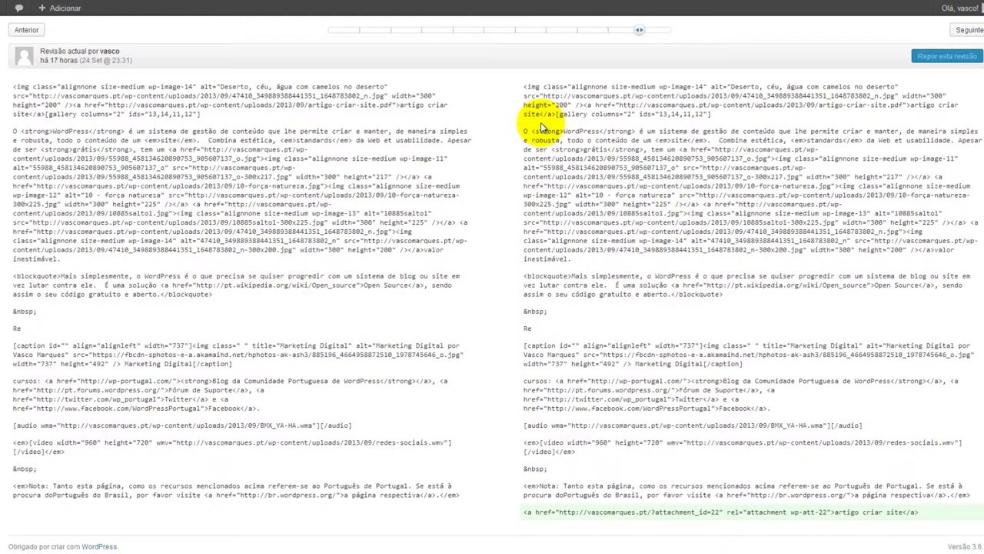
{"action": "scroll", "coordinate": [540, 122], "scroll_direction": "up", "scroll_amount": 3}
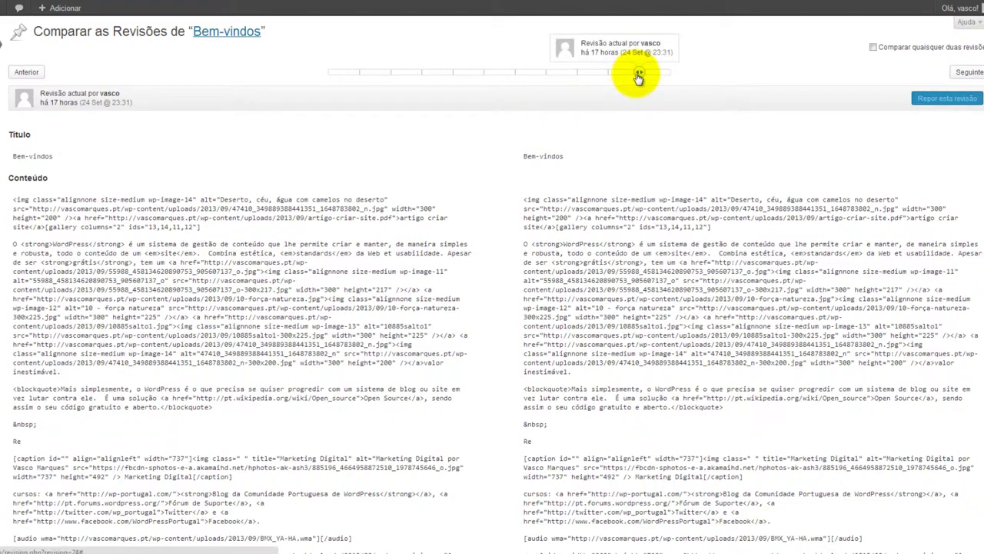
{"action": "left_click_drag", "start_coordinate": [639, 74], "coordinate": [428, 82]}
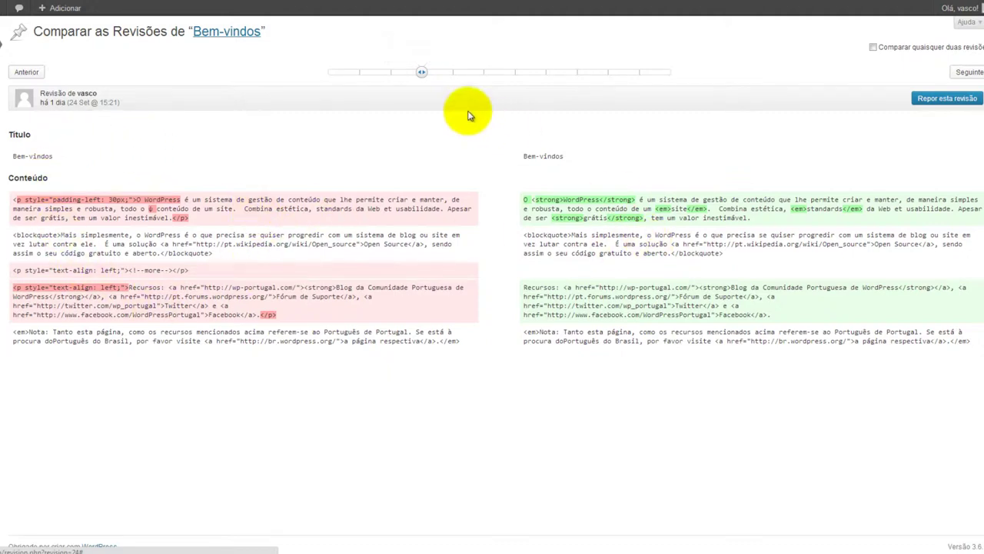
{"action": "left_click_drag", "start_coordinate": [423, 73], "coordinate": [608, 72]}
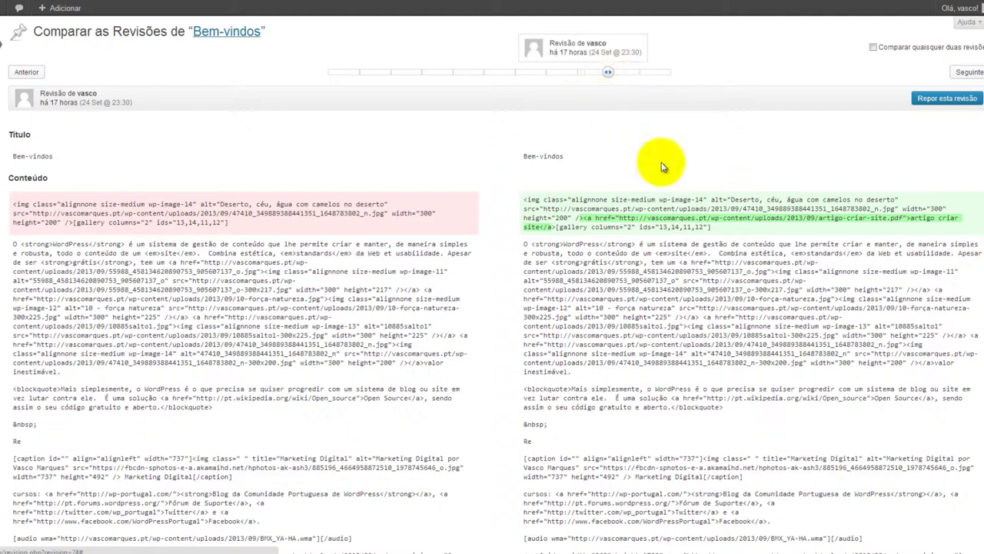
{"action": "left_click", "coordinate": [935, 103]}
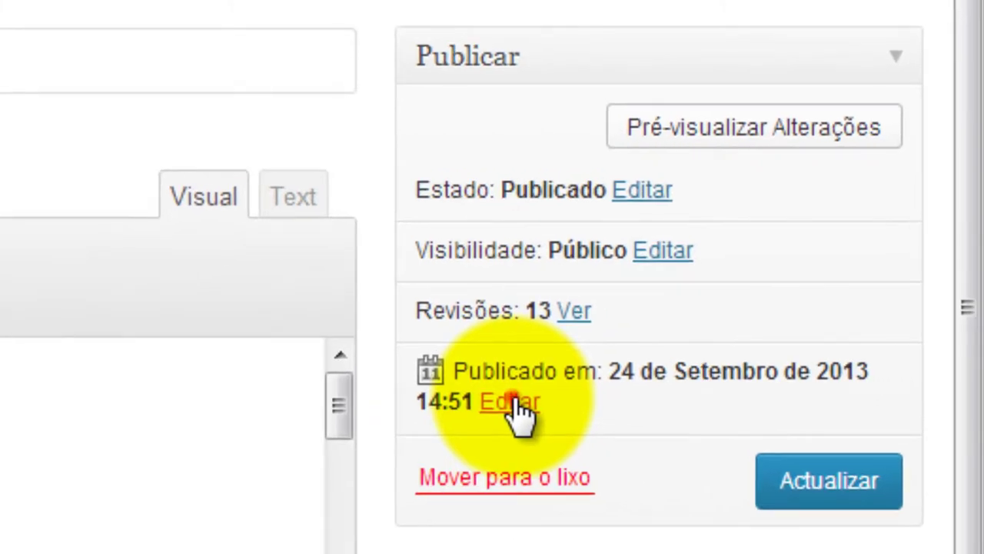
- Change the publish date to 26 September 2013, 14:51, and schedule the post (Agendar)
{"action": "left_click", "coordinate": [517, 407]}
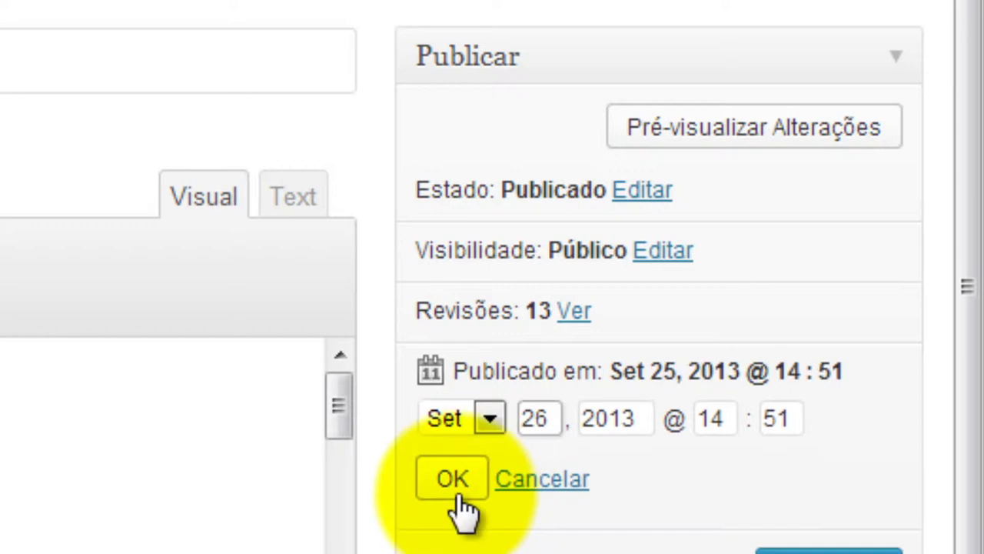
{"action": "left_click", "coordinate": [458, 508]}
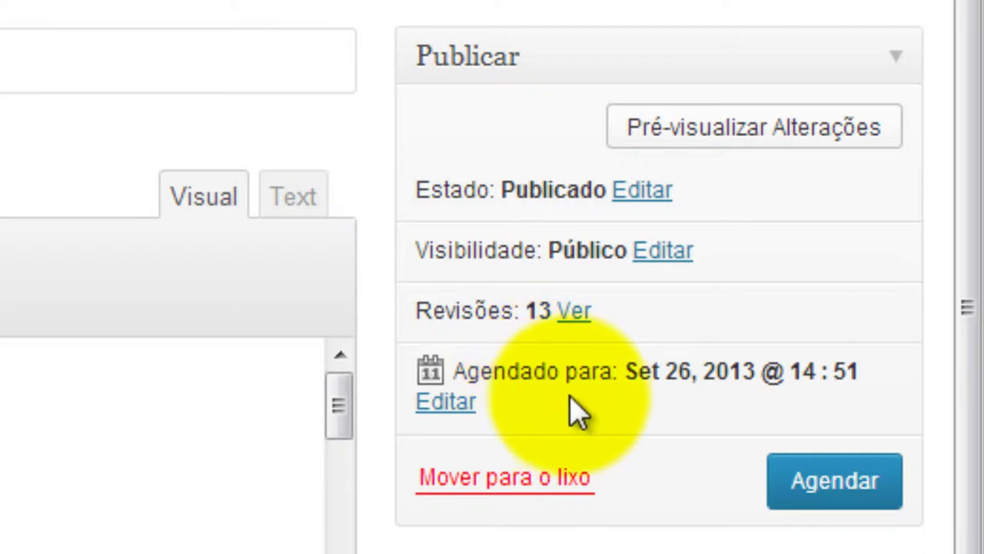
{"action": "left_click", "coordinate": [831, 489]}
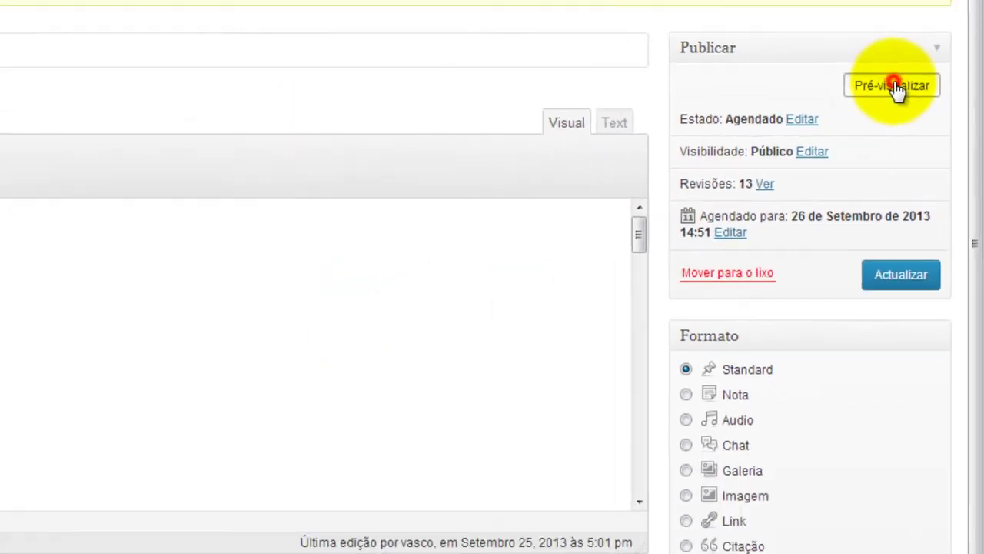
{"action": "left_click", "coordinate": [813, 37]}
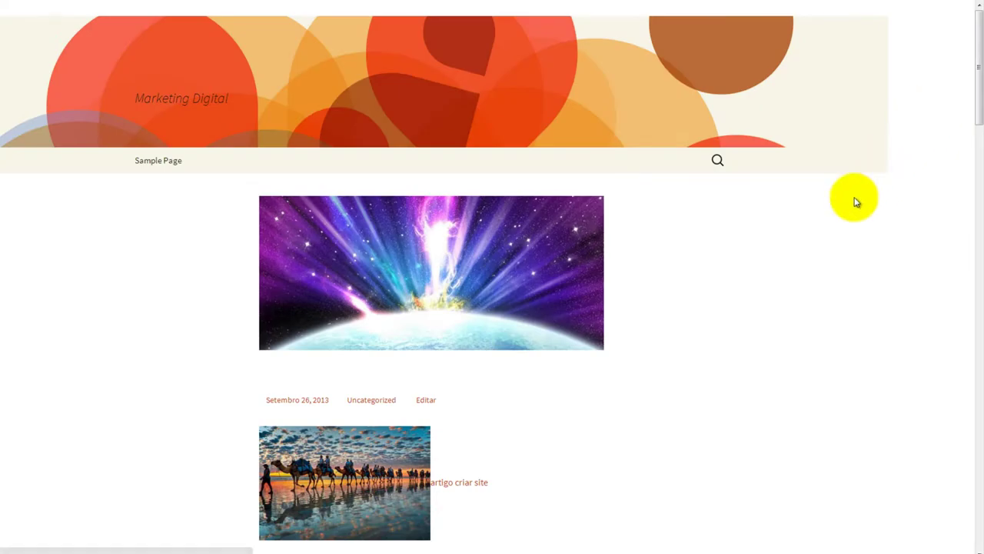
{"action": "scroll", "coordinate": [849, 200], "scroll_direction": "down", "scroll_amount": 3}
{"action": "scroll", "coordinate": [751, 202], "scroll_direction": "down", "scroll_amount": 15}
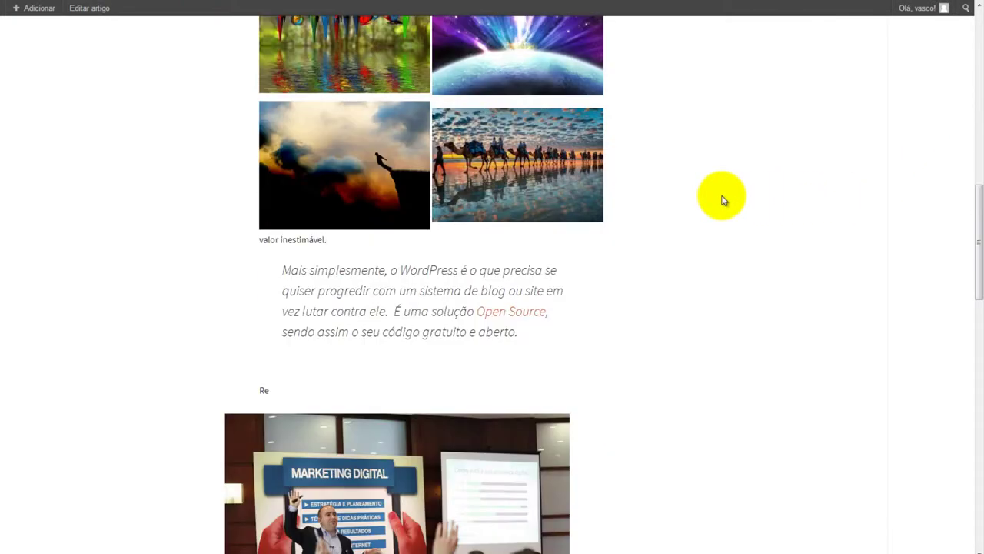
{"action": "scroll", "coordinate": [627, 258], "scroll_direction": "down", "scroll_amount": 5}
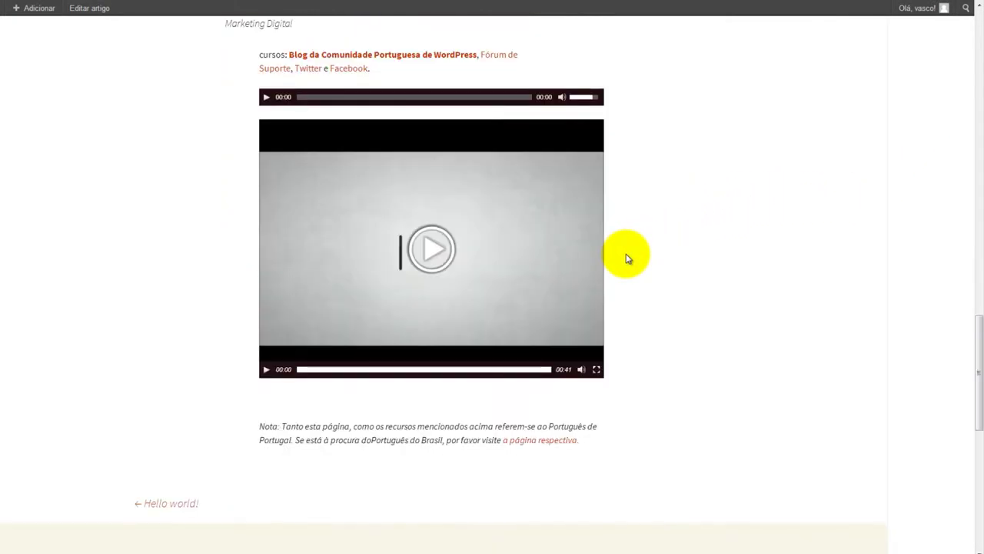
{"action": "scroll", "coordinate": [318, 100], "scroll_direction": "up", "scroll_amount": 12}
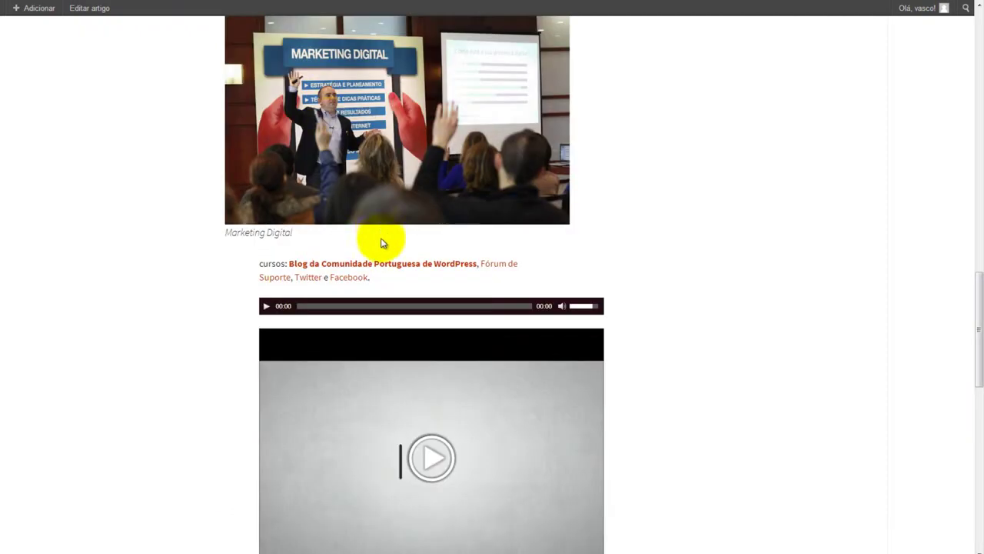
{"action": "scroll", "coordinate": [421, 262], "scroll_direction": "up", "scroll_amount": 3}
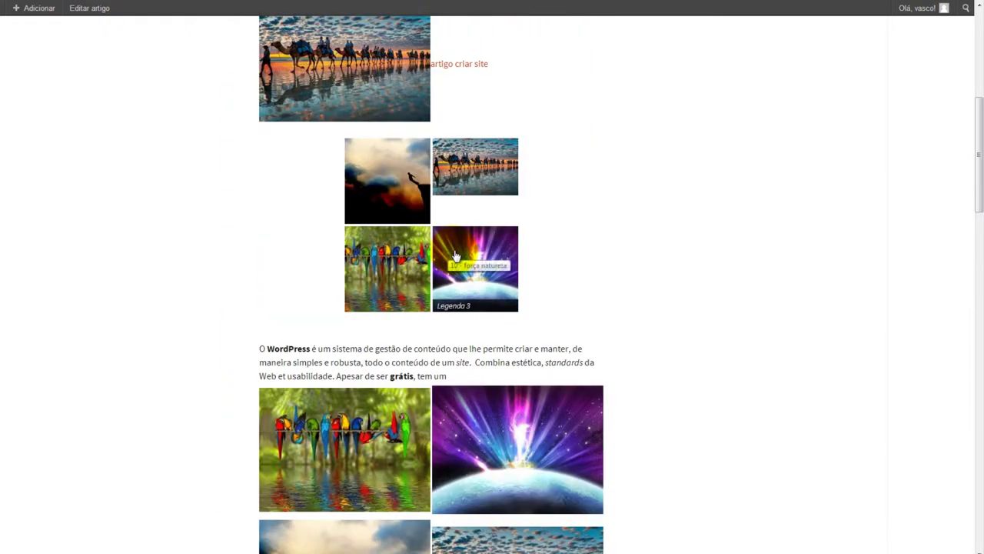
{"action": "scroll", "coordinate": [466, 166], "scroll_direction": "up", "scroll_amount": 6}
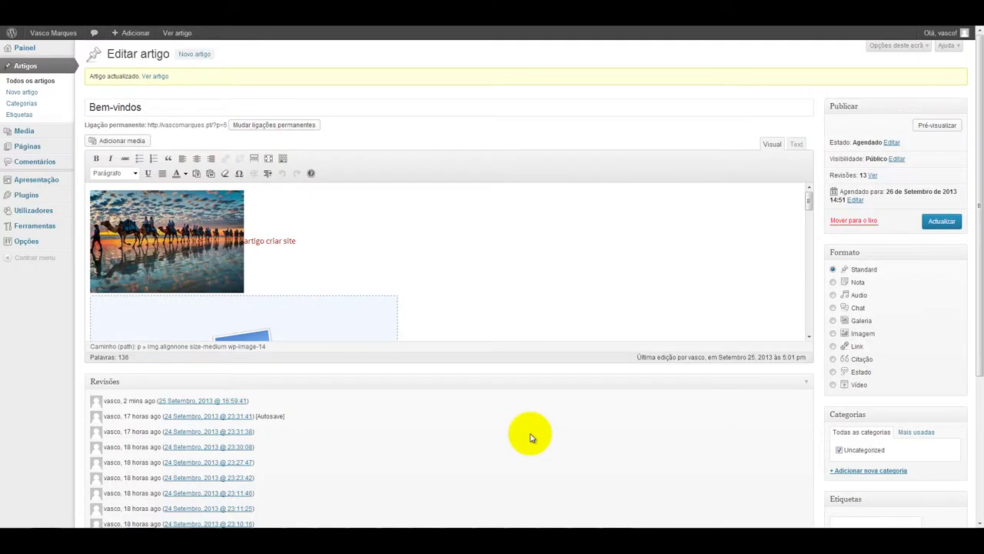
- Open the 24 Setembro 2013 @ 23:11:46 revision from the Revisões box
{"action": "scroll", "coordinate": [259, 369], "scroll_direction": "down", "scroll_amount": 3}
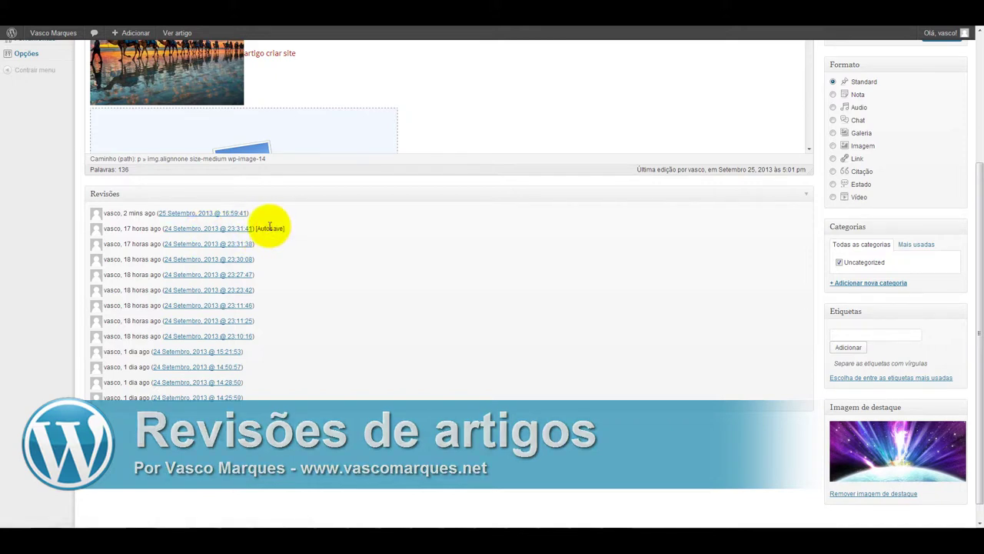
{"action": "left_click", "coordinate": [187, 308]}
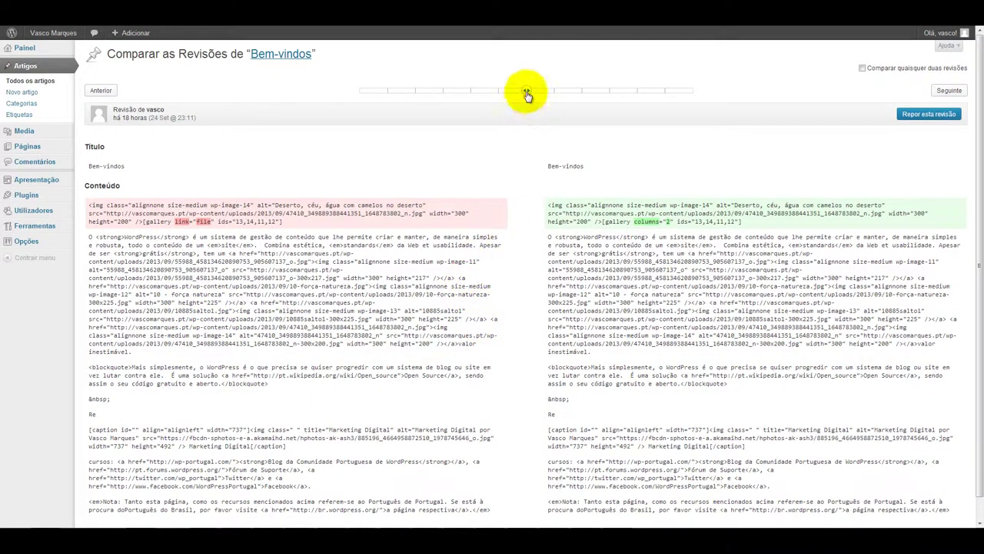
- Step through the revisions with Seguinte and Anterior around the 23:11 revision
{"action": "mouse_move", "coordinate": [527, 94]}
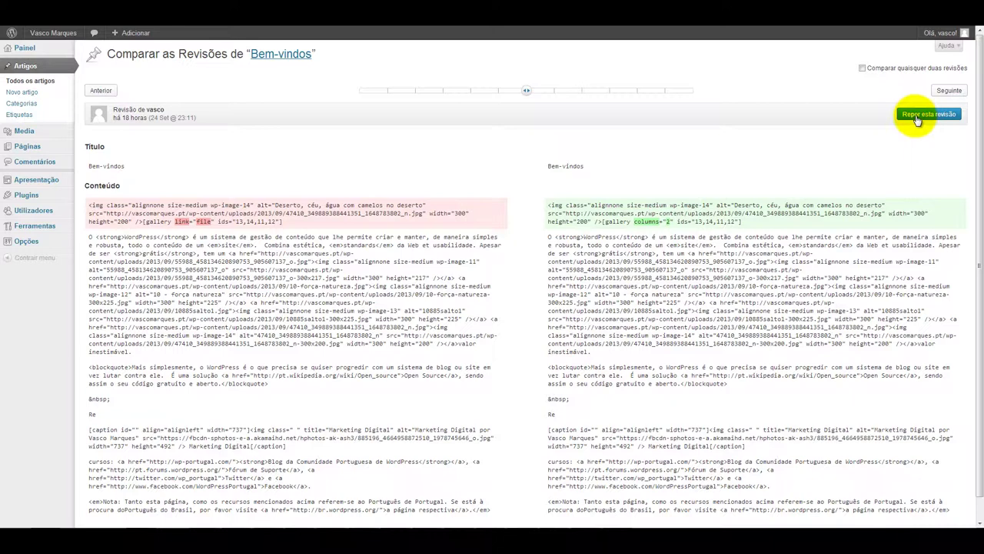
{"action": "left_click", "coordinate": [947, 90]}
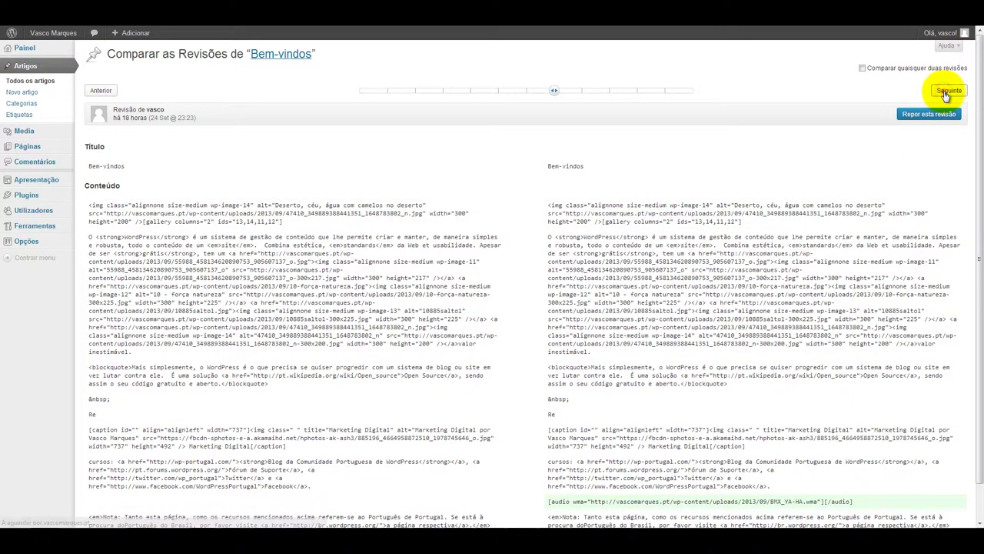
{"action": "left_click", "coordinate": [98, 89]}
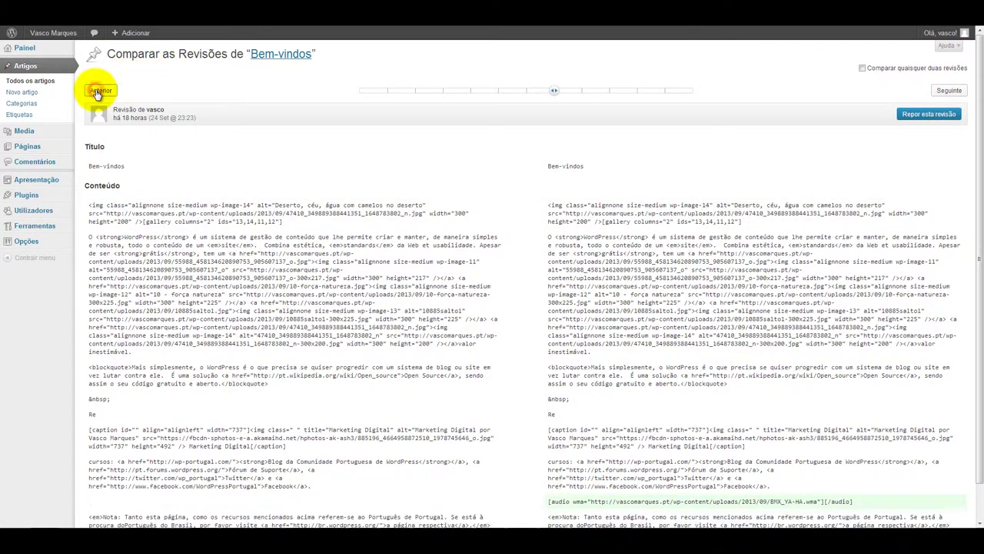
{"action": "left_click", "coordinate": [98, 90]}
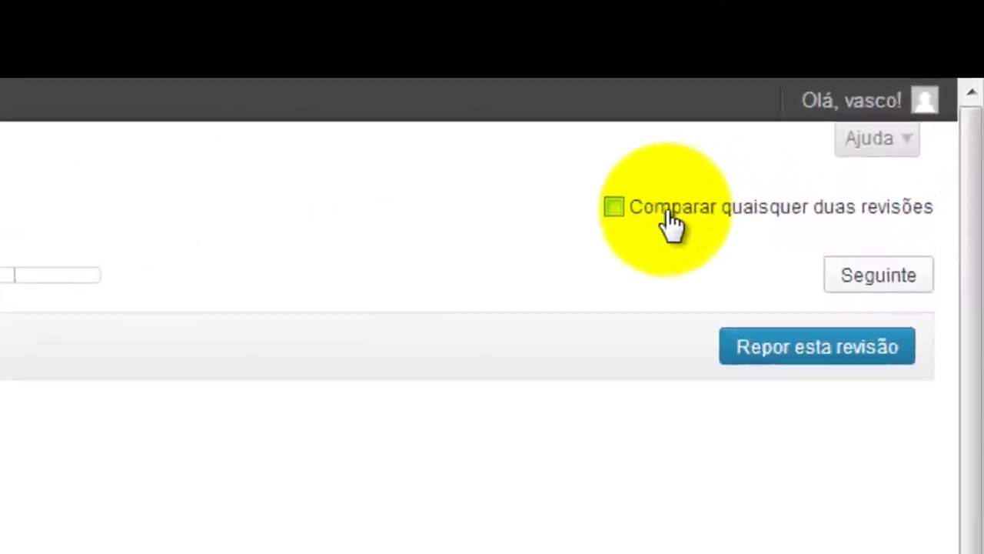
- Enable Comparar quaisquer duas revisões and set the slider handles to 14:50 and 23:11
{"action": "left_click", "coordinate": [638, 244]}
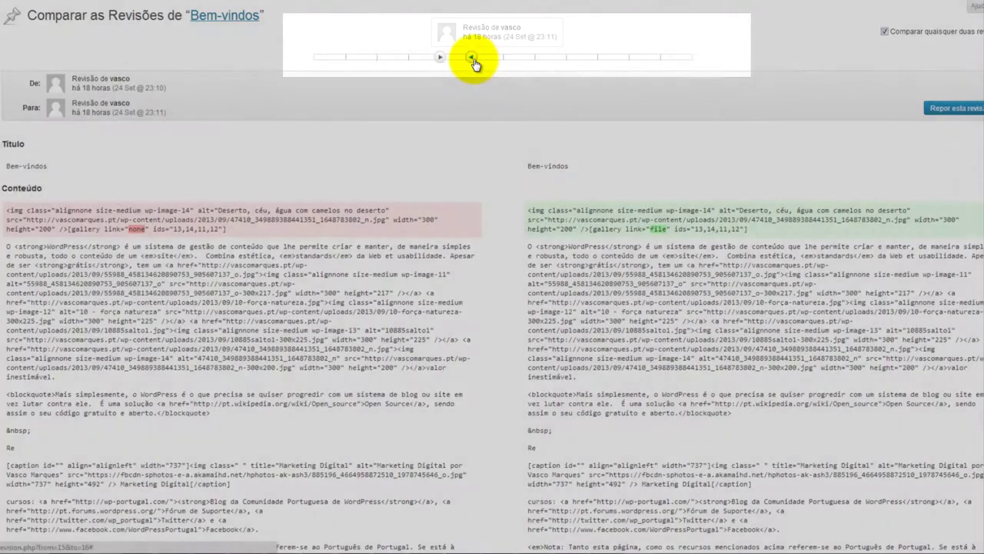
{"action": "left_click_drag", "start_coordinate": [98, 142], "coordinate": [155, 144]}
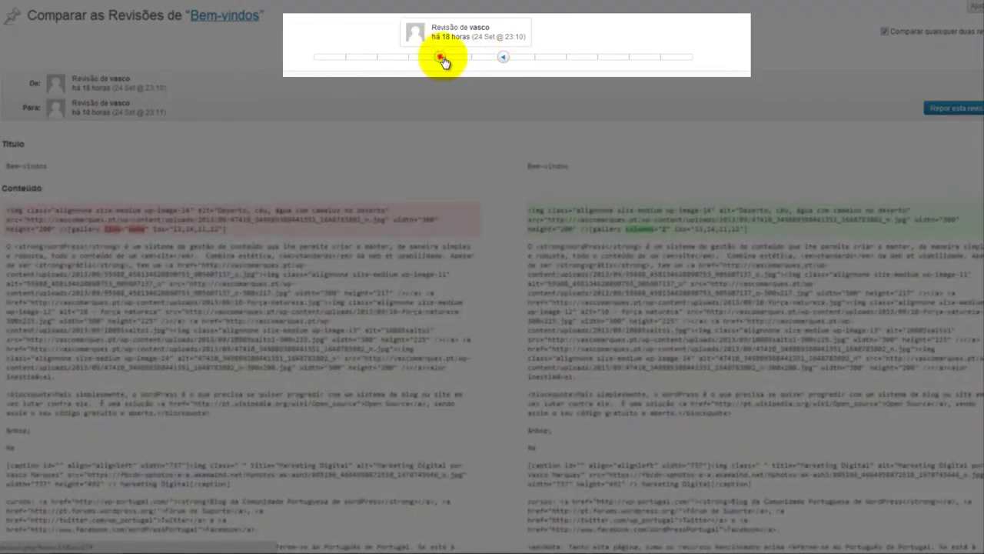
{"action": "left_click_drag", "start_coordinate": [439, 59], "coordinate": [472, 65]}
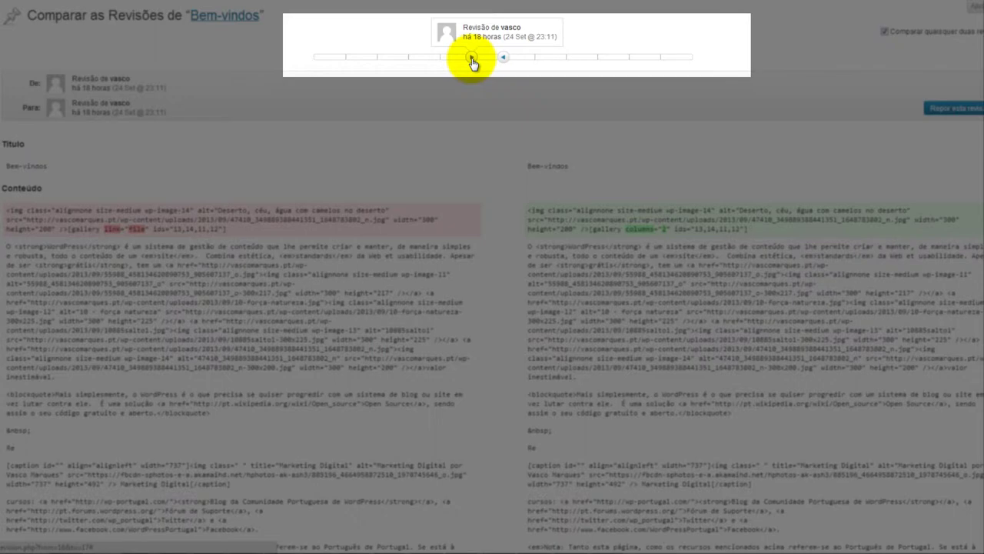
{"action": "left_click_drag", "start_coordinate": [472, 63], "coordinate": [378, 62]}
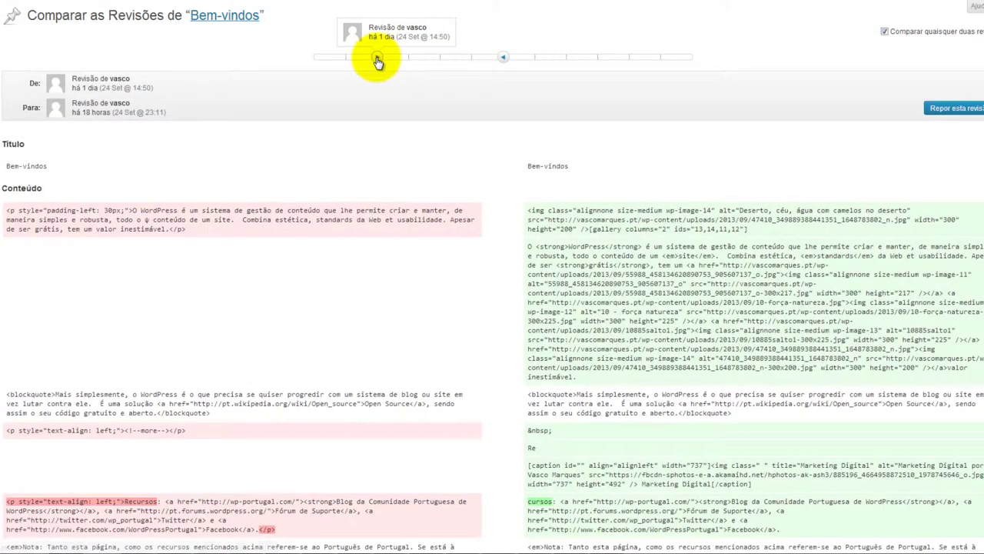
{"action": "scroll", "coordinate": [434, 268], "scroll_direction": "down", "scroll_amount": 1}
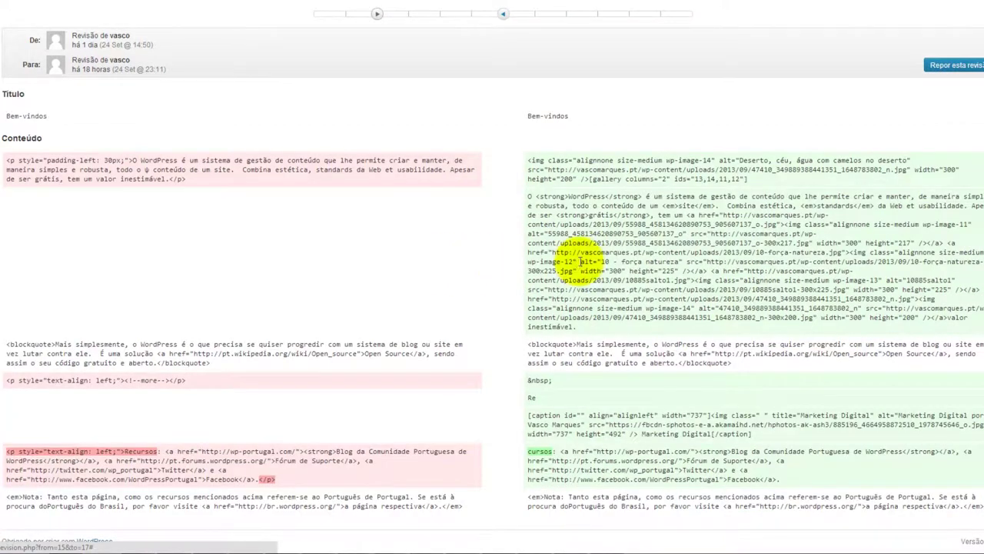
{"action": "scroll", "coordinate": [146, 183], "scroll_direction": "up", "scroll_amount": 1}
{"action": "scroll", "coordinate": [219, 208], "scroll_direction": "down", "scroll_amount": 1}
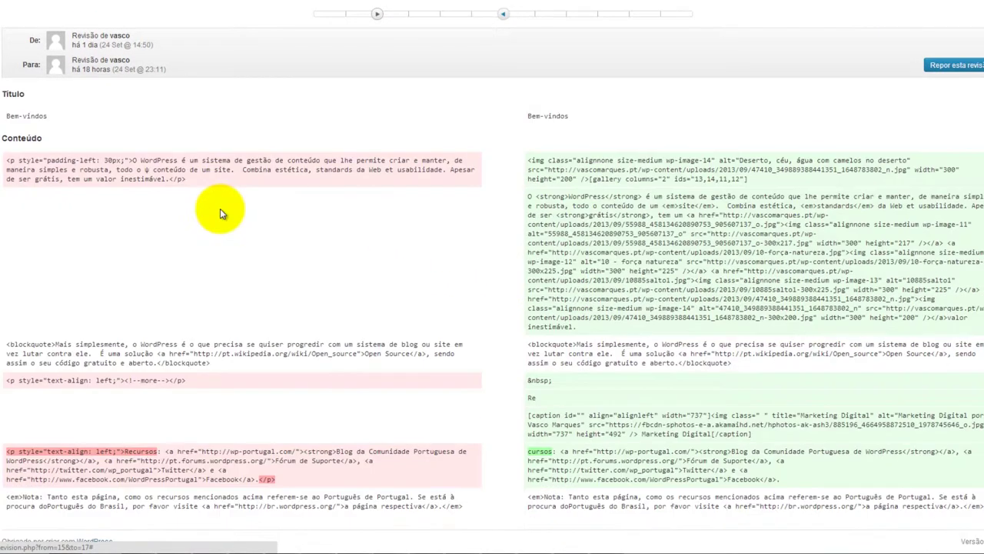
{"action": "scroll", "coordinate": [220, 208], "scroll_direction": "up", "scroll_amount": 1}
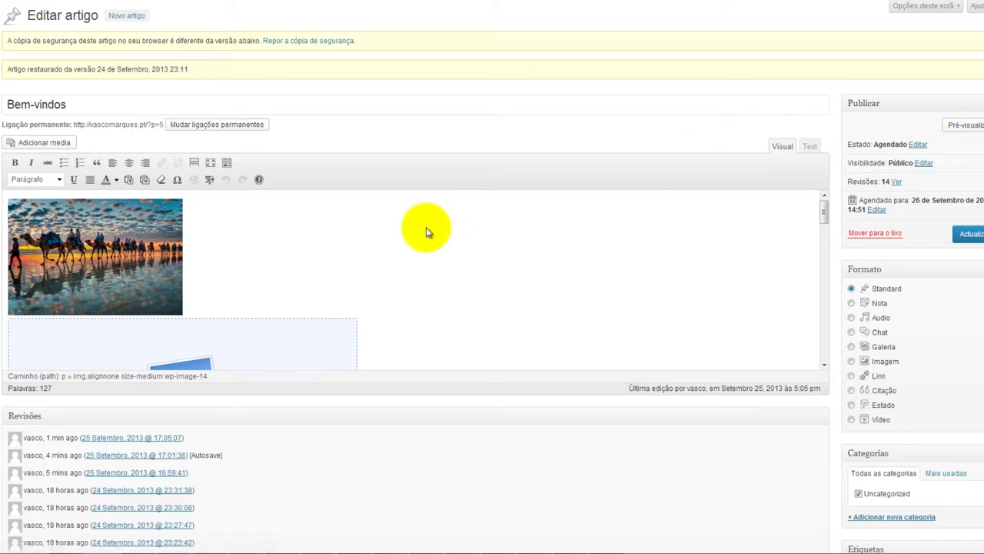
- Review the restored 23:11 content, then focus the permalink and the 'Bem-vindos' title
{"action": "scroll", "coordinate": [403, 246], "scroll_direction": "down", "scroll_amount": 5}
{"action": "scroll", "coordinate": [325, 404], "scroll_direction": "down", "scroll_amount": 5}
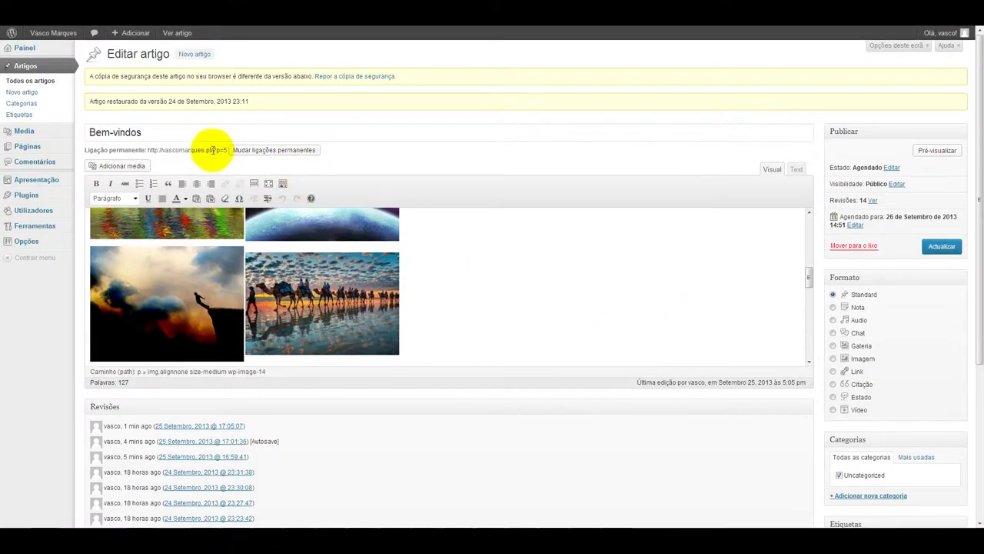
{"action": "left_click", "coordinate": [197, 147]}
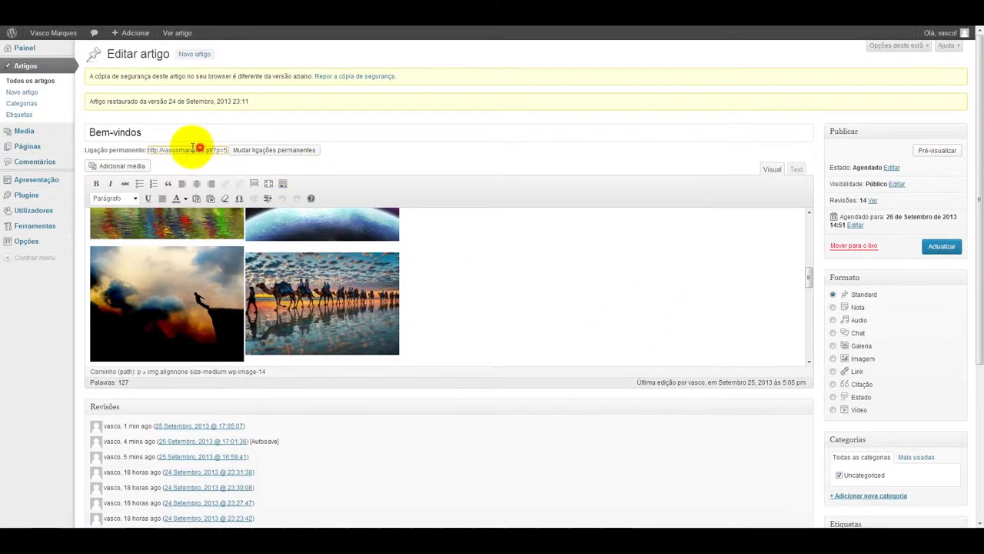
{"action": "left_click", "coordinate": [158, 133]}
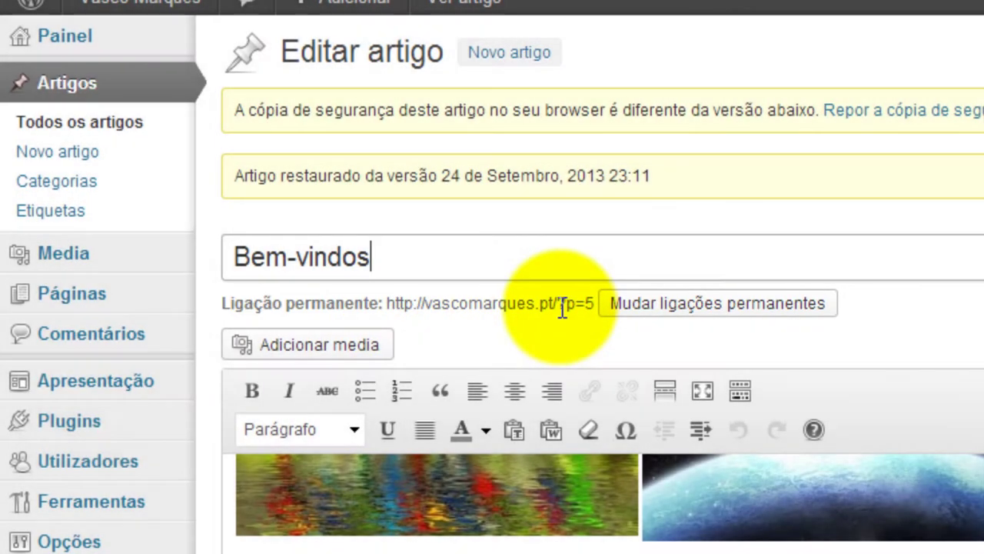
{"action": "left_click_drag", "start_coordinate": [562, 308], "coordinate": [594, 307]}
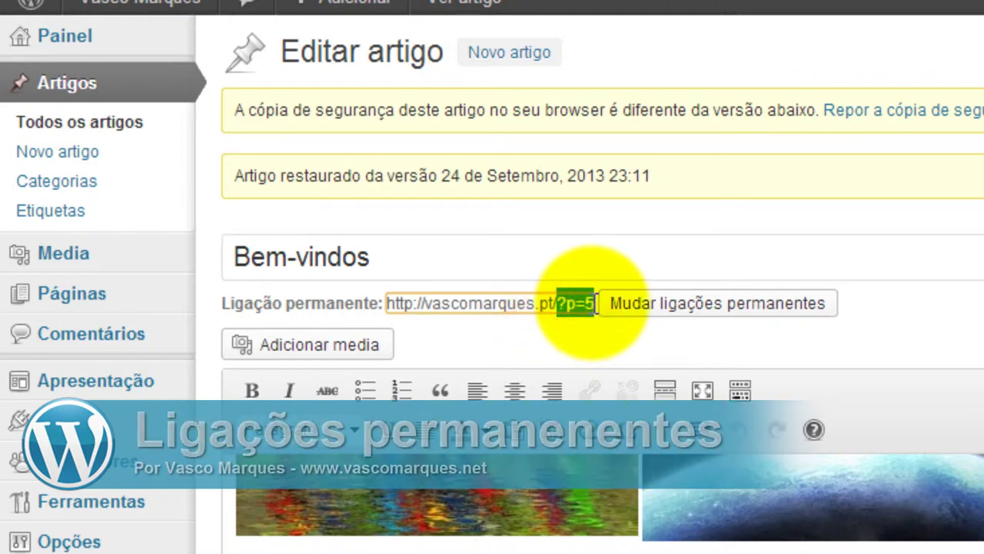
{"action": "left_click", "coordinate": [563, 332]}
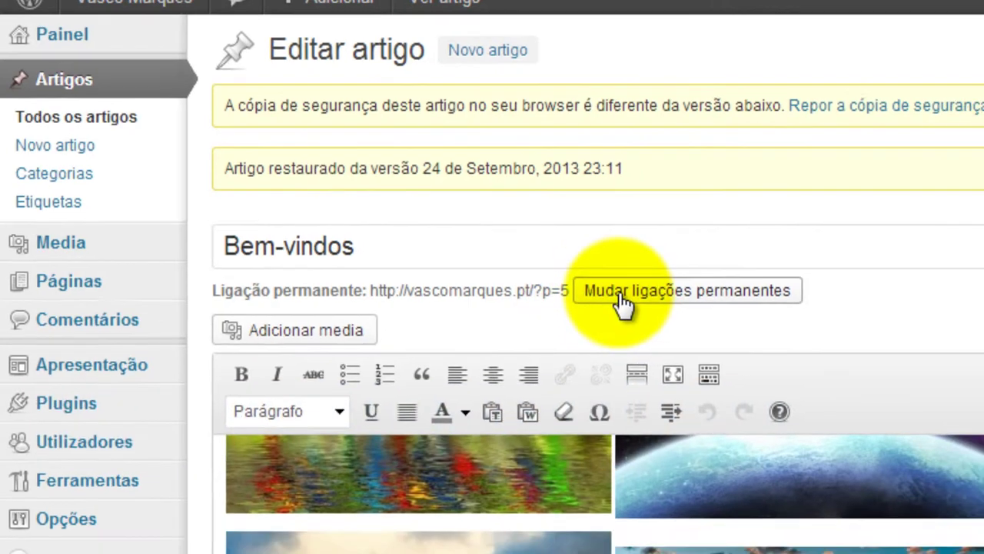
- Switch the permalink structure to Nome do artigo (/%postname%/) and save the change
{"action": "left_click", "coordinate": [649, 311]}
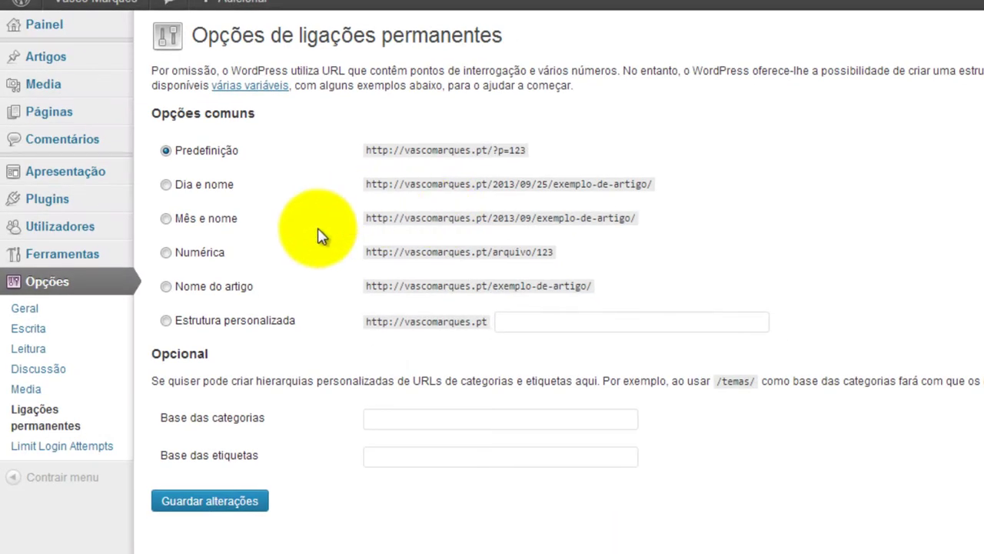
{"action": "left_click", "coordinate": [186, 286]}
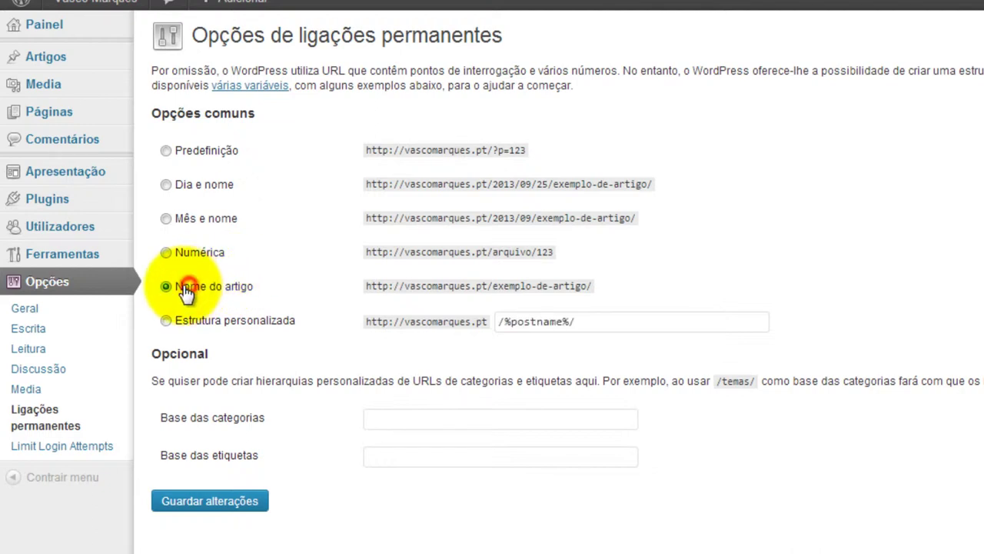
{"action": "left_click", "coordinate": [204, 509]}
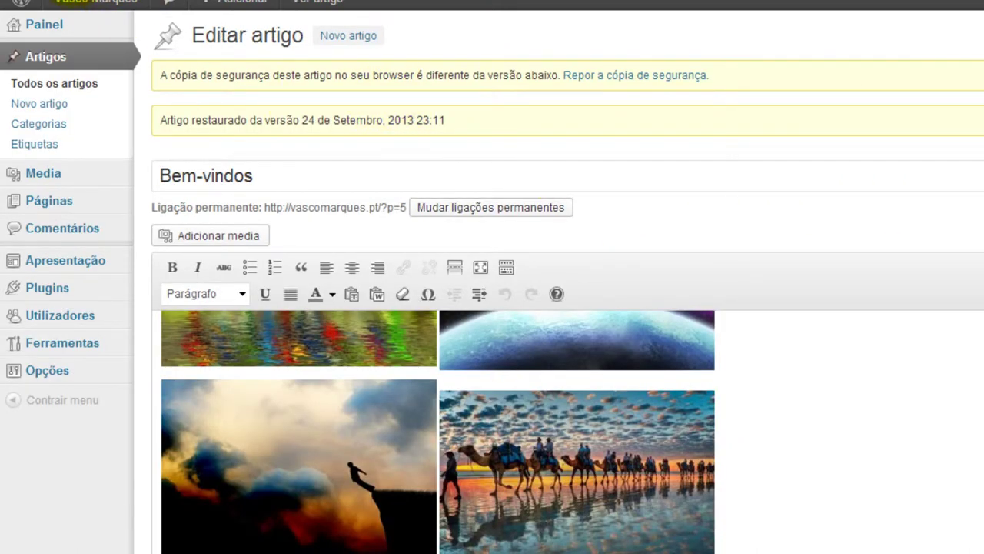
- Reload the editor, remove the stray text from the permalink slug, and confirm it with OK
{"action": "key", "text": "F5"}
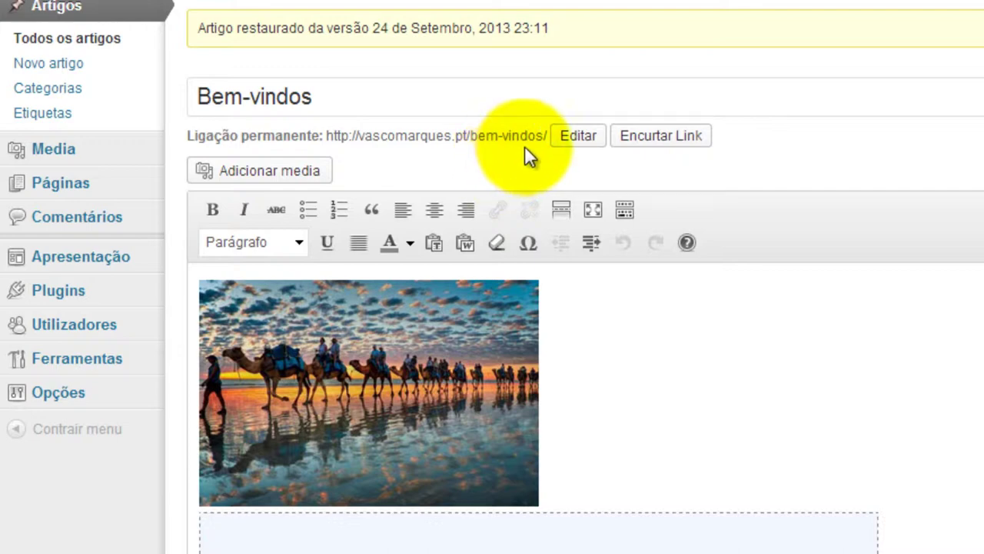
{"action": "left_click", "coordinate": [573, 137]}
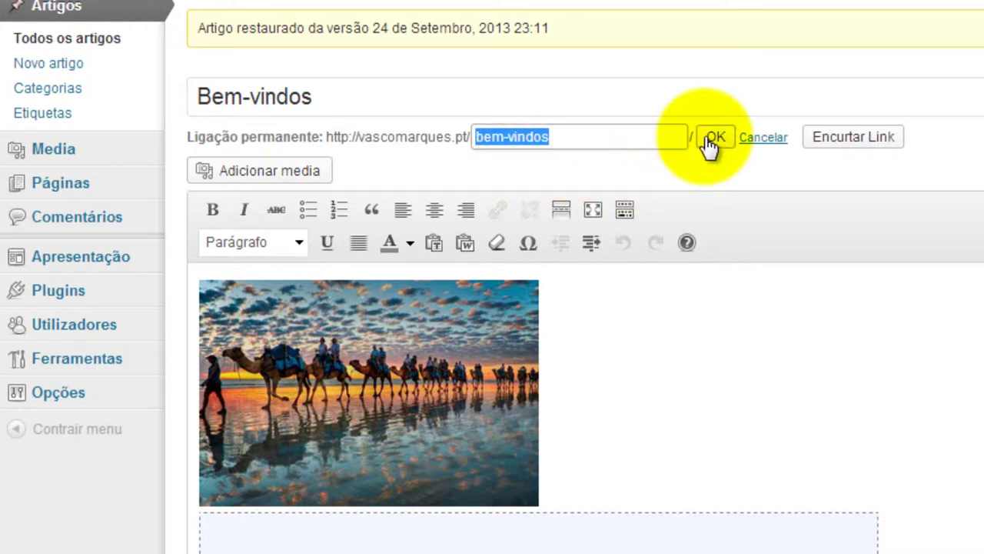
{"action": "left_click_drag", "start_coordinate": [707, 139], "coordinate": [581, 123]}
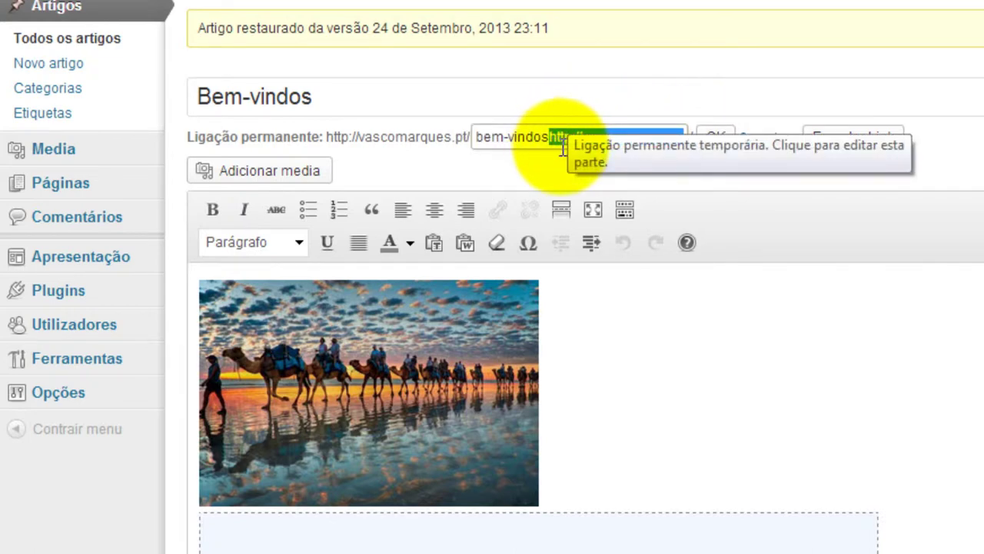
{"action": "key", "text": "BackSpace"}
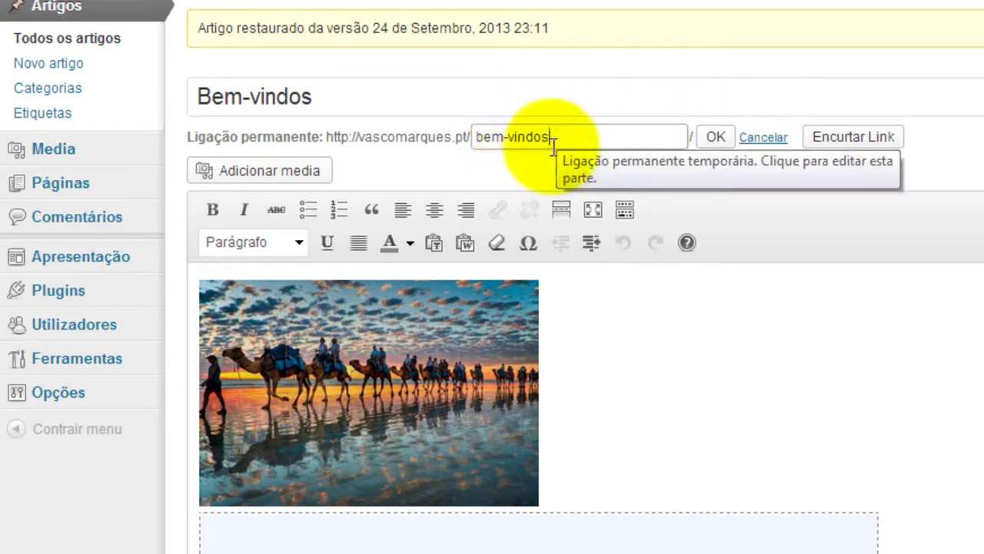
{"action": "key", "text": "BackSpace"}
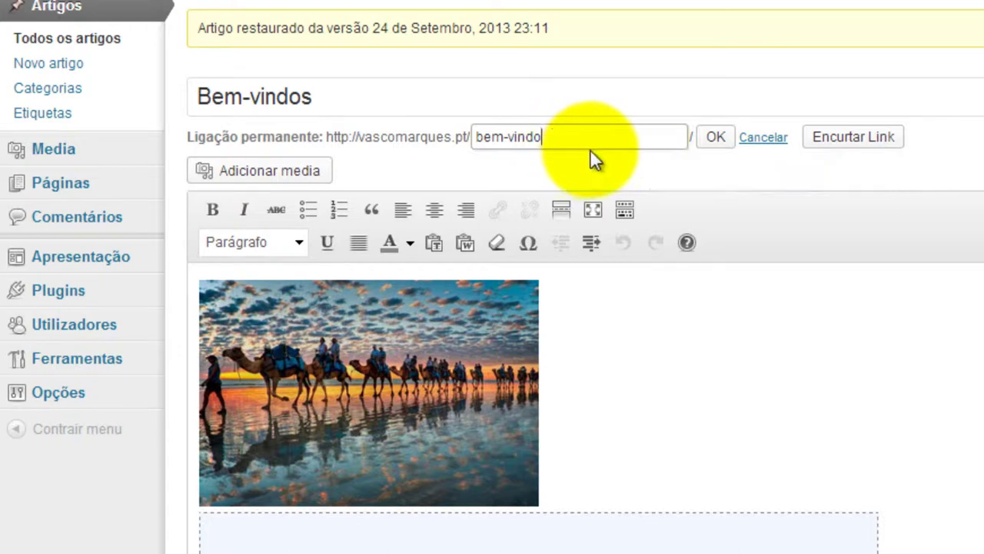
{"action": "left_click", "coordinate": [716, 140]}
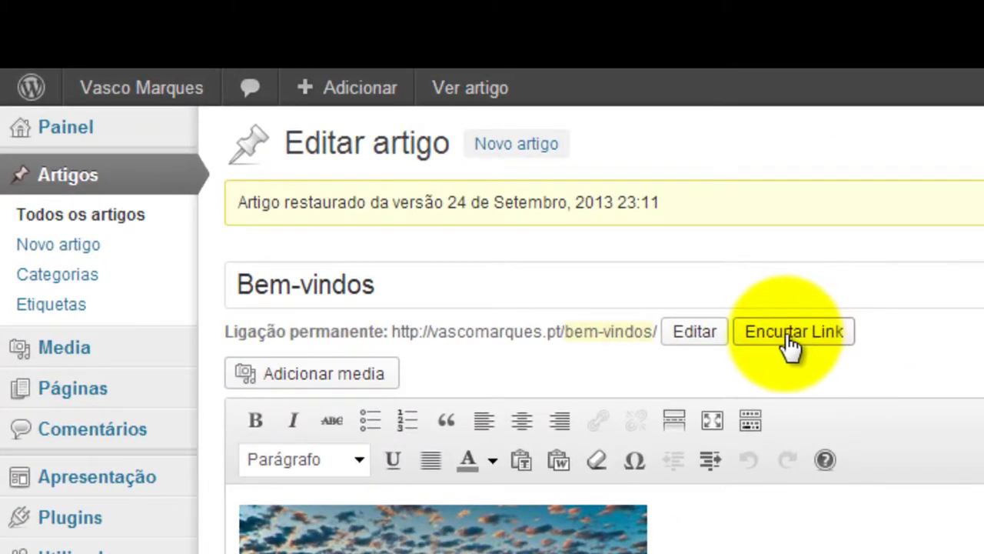
{"action": "left_click", "coordinate": [538, 229]}
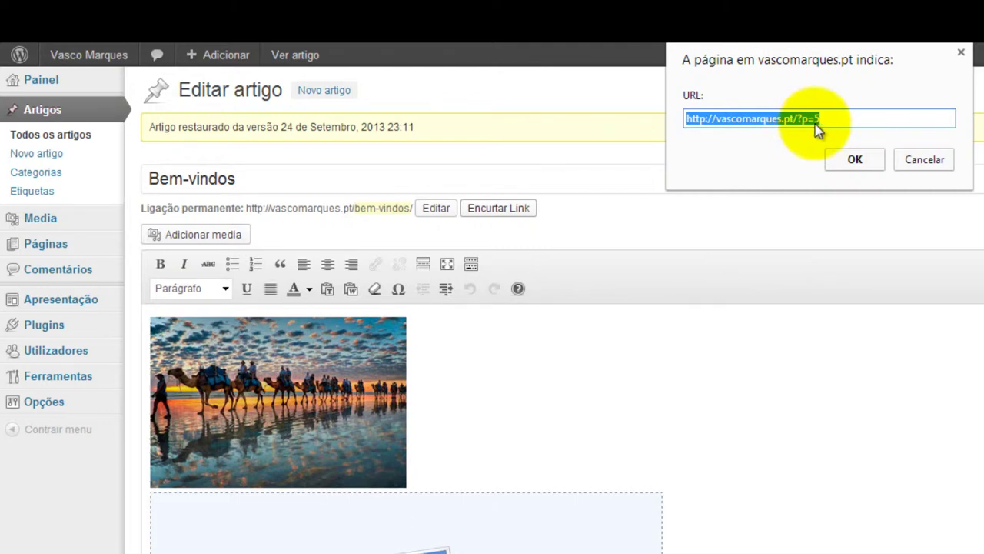
{"action": "left_click_drag", "start_coordinate": [816, 121], "coordinate": [802, 121]}
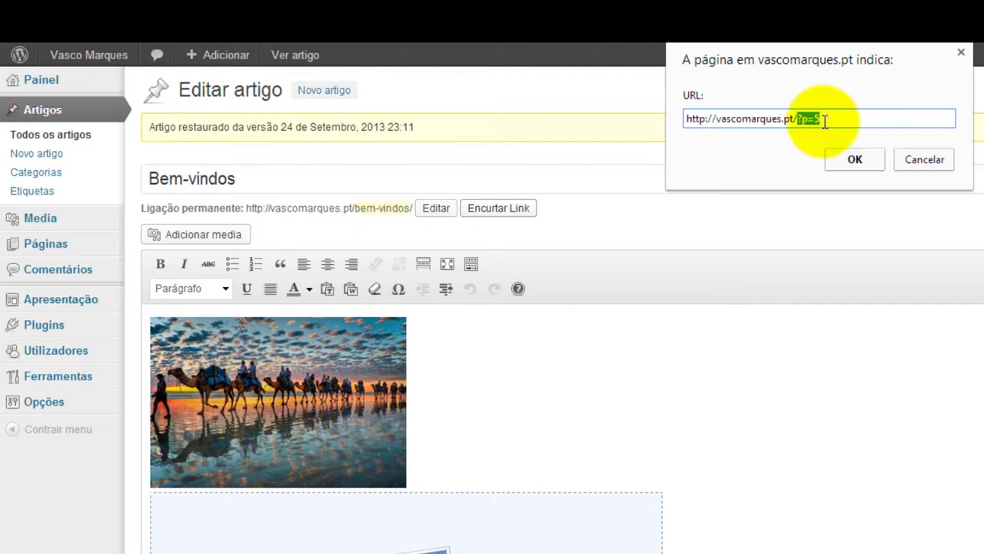
{"action": "left_click_drag", "start_coordinate": [820, 119], "coordinate": [689, 121]}
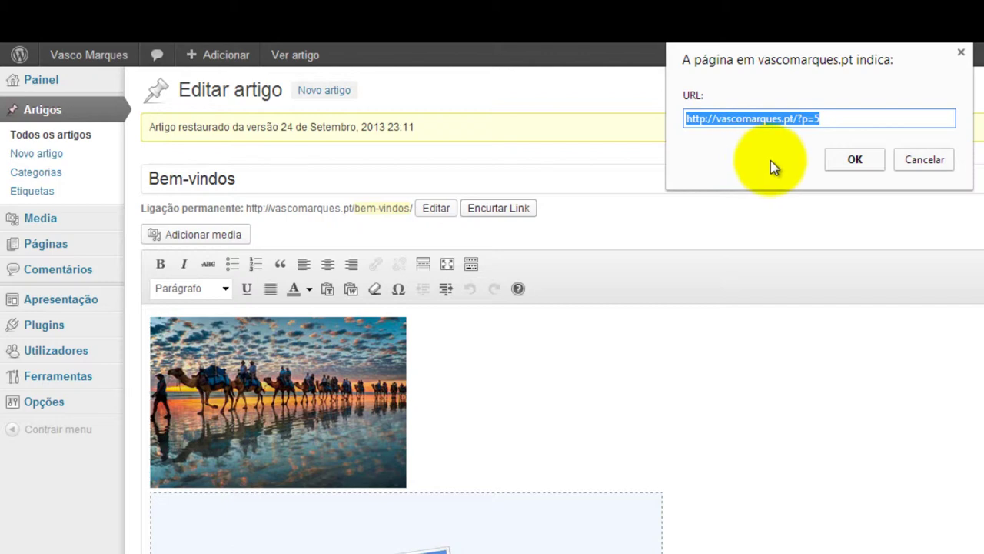
{"action": "left_click", "coordinate": [852, 160]}
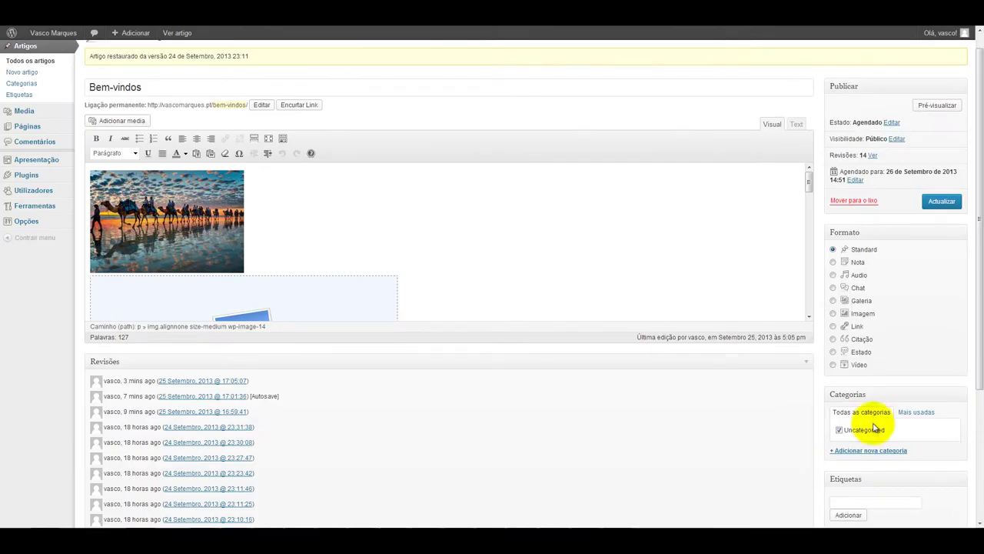
- Move Categorias above Formato, add a Marketing Digital category and untick Uncategorized
{"action": "left_click_drag", "start_coordinate": [873, 395], "coordinate": [868, 235]}
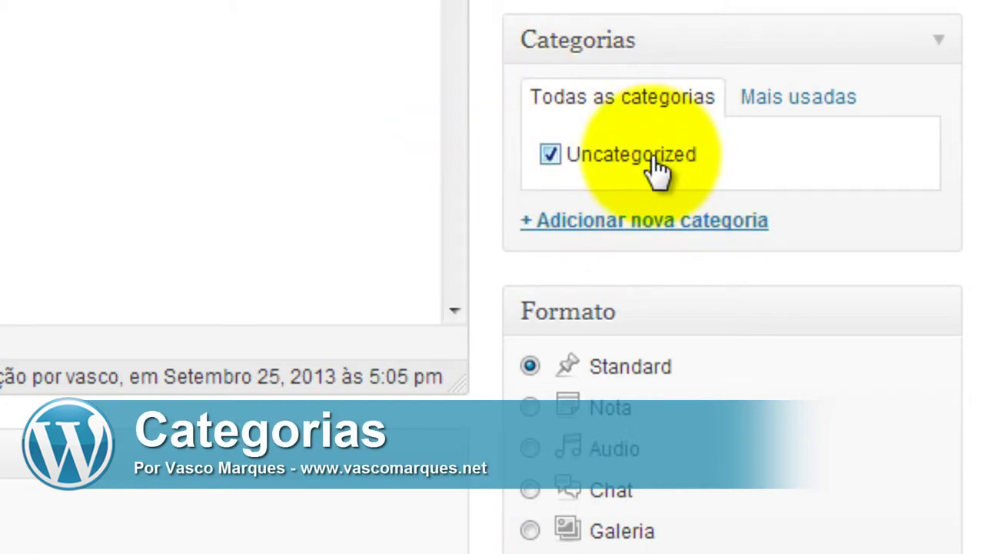
{"action": "left_click", "coordinate": [595, 224]}
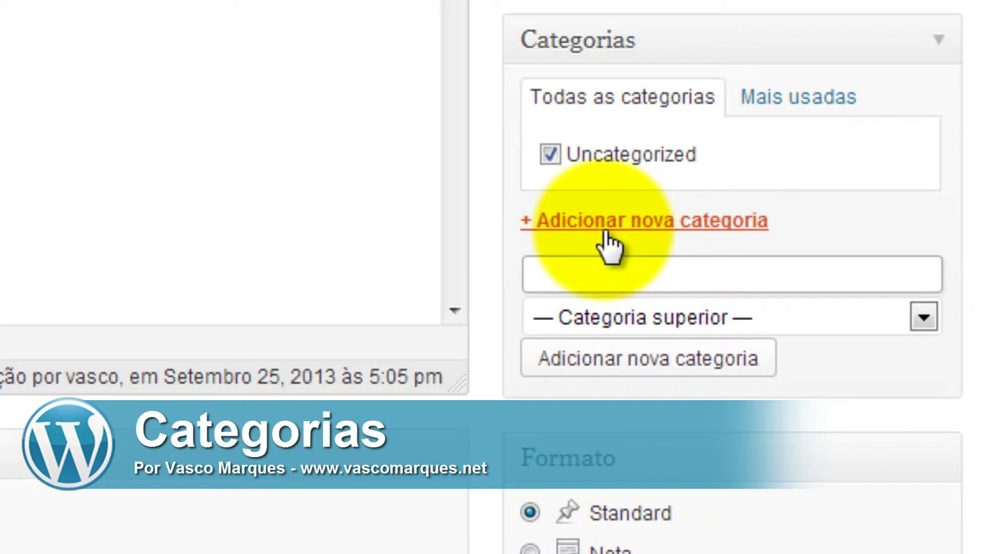
{"action": "type", "text": "Marketing D"}
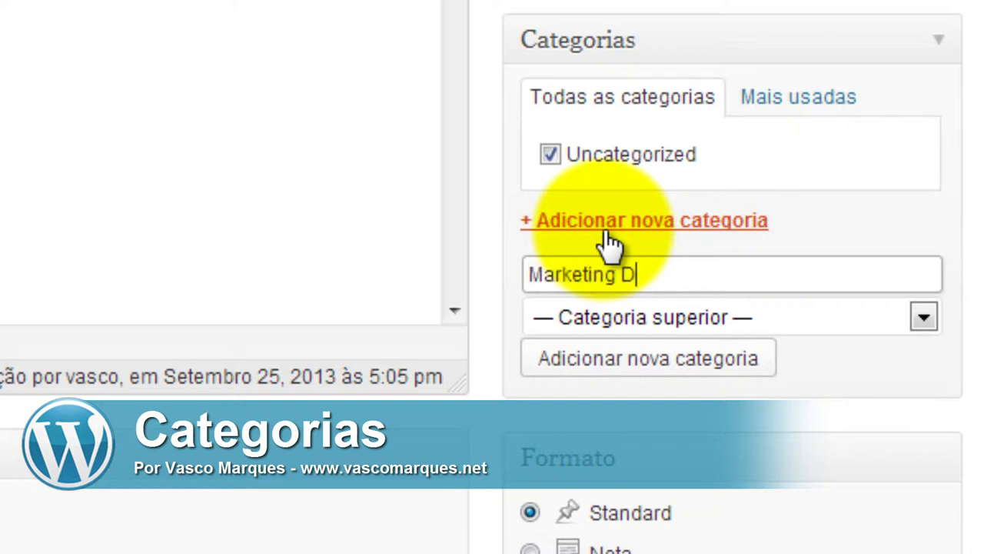
{"action": "type", "text": "igital"}
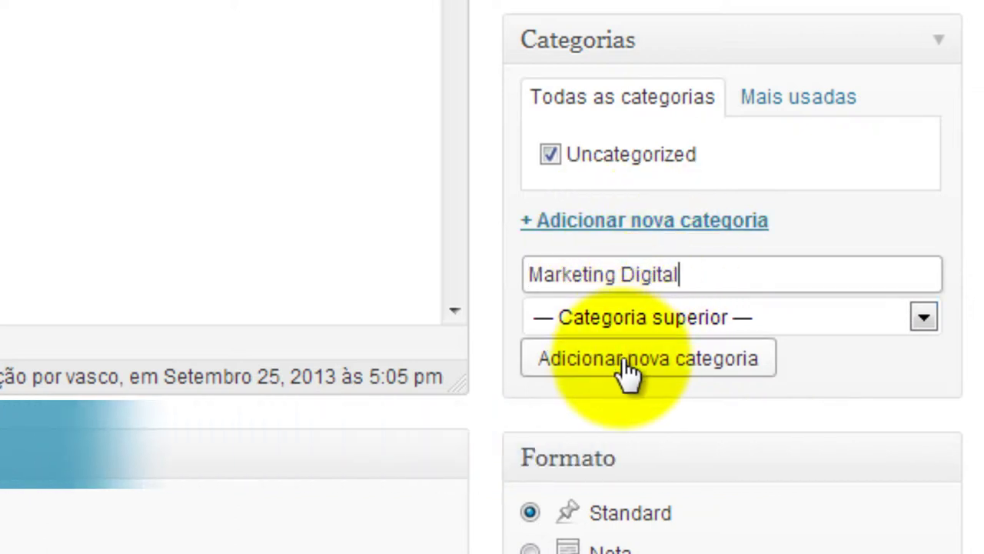
{"action": "left_click", "coordinate": [626, 368]}
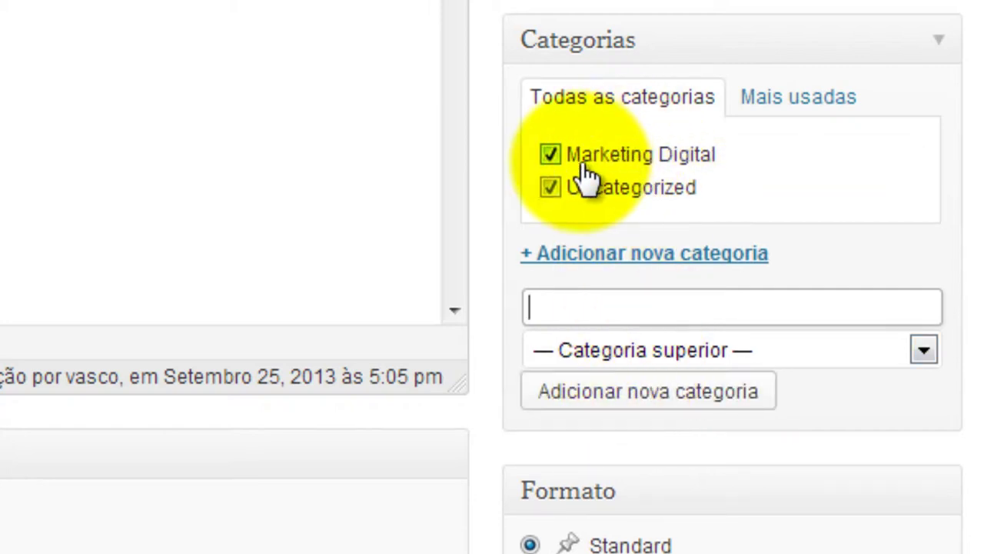
{"action": "left_click", "coordinate": [550, 189]}
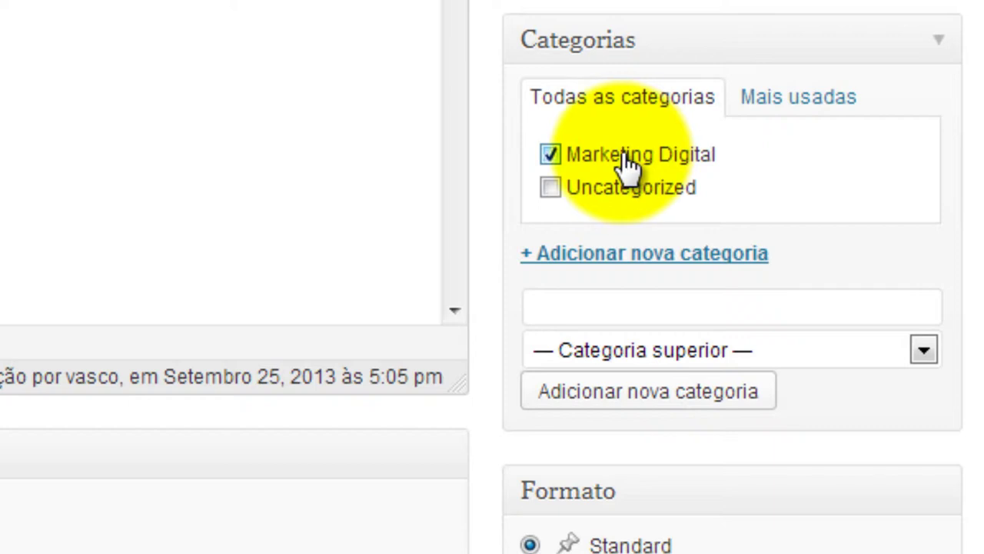
- Add a Redes Sociais category with Marketing Digital as its parent
{"action": "left_click", "coordinate": [577, 304]}
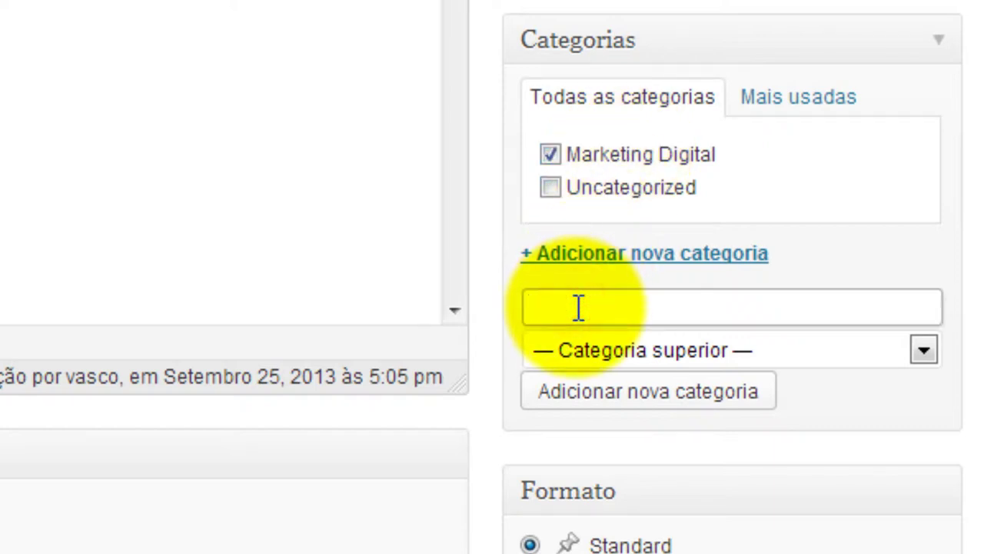
{"action": "type", "text": "Redes Sociais"}
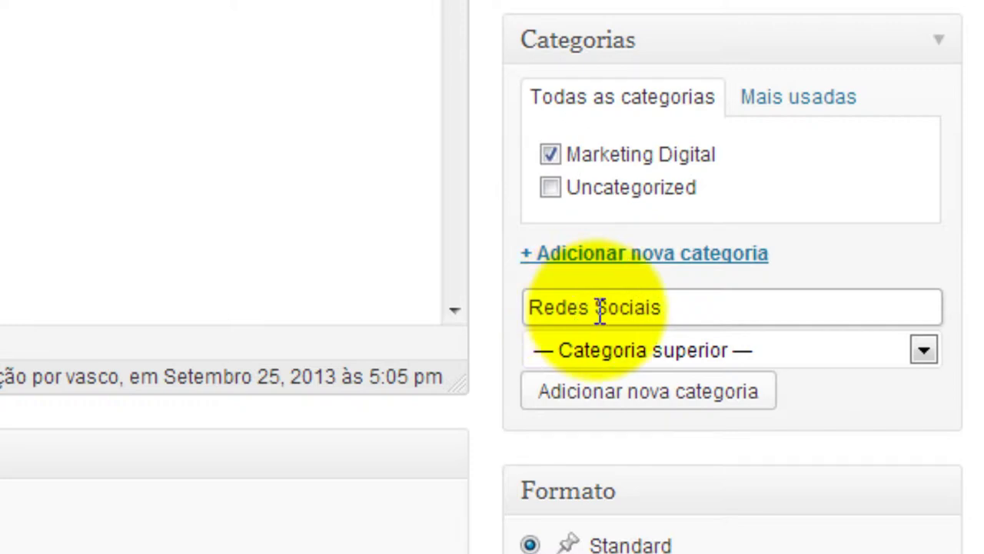
{"action": "left_click", "coordinate": [659, 354]}
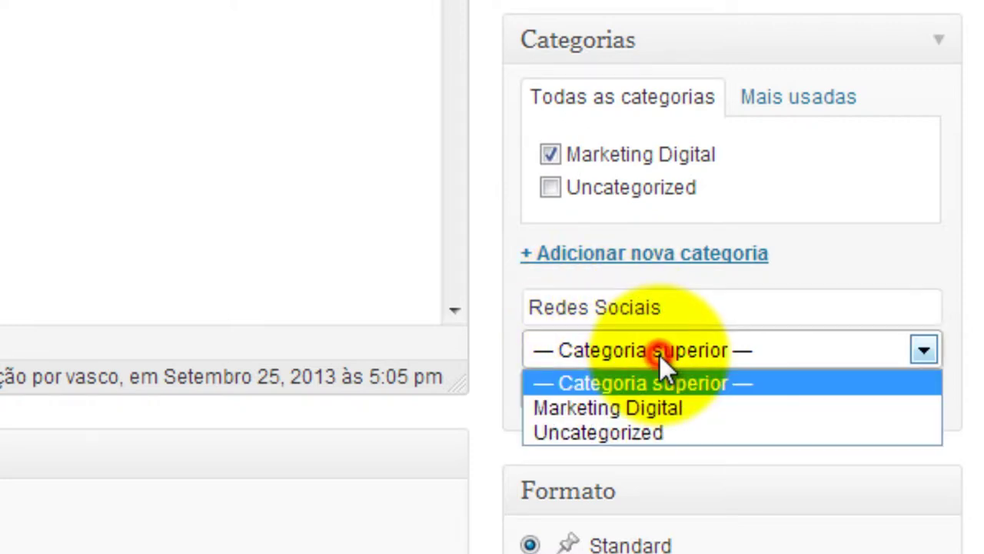
{"action": "left_click", "coordinate": [647, 409]}
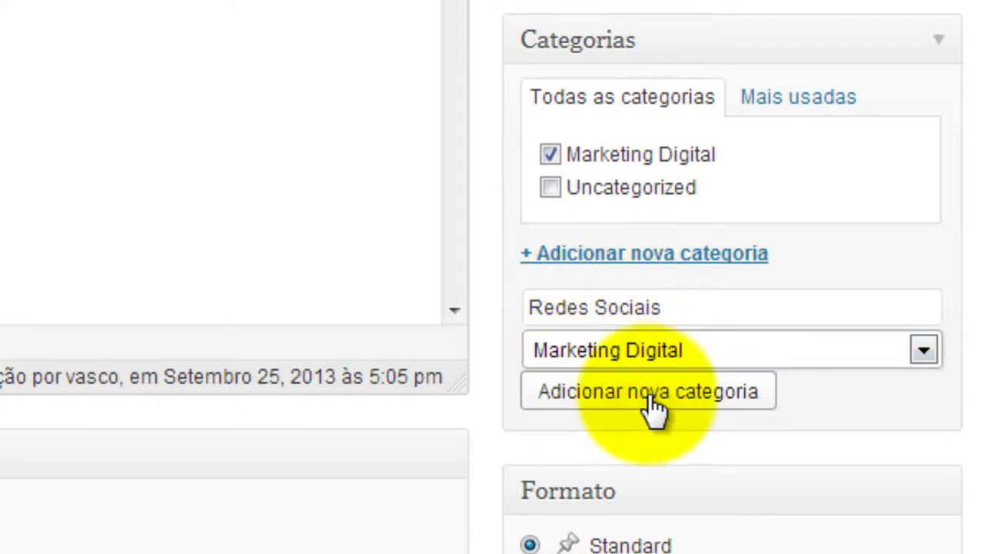
{"action": "left_click", "coordinate": [644, 400]}
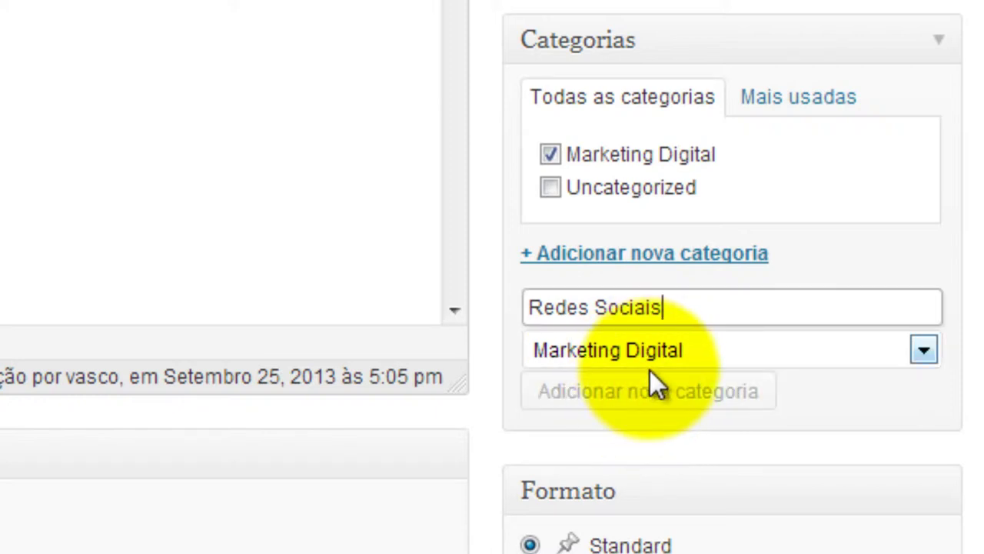
{"action": "left_click", "coordinate": [682, 307]}
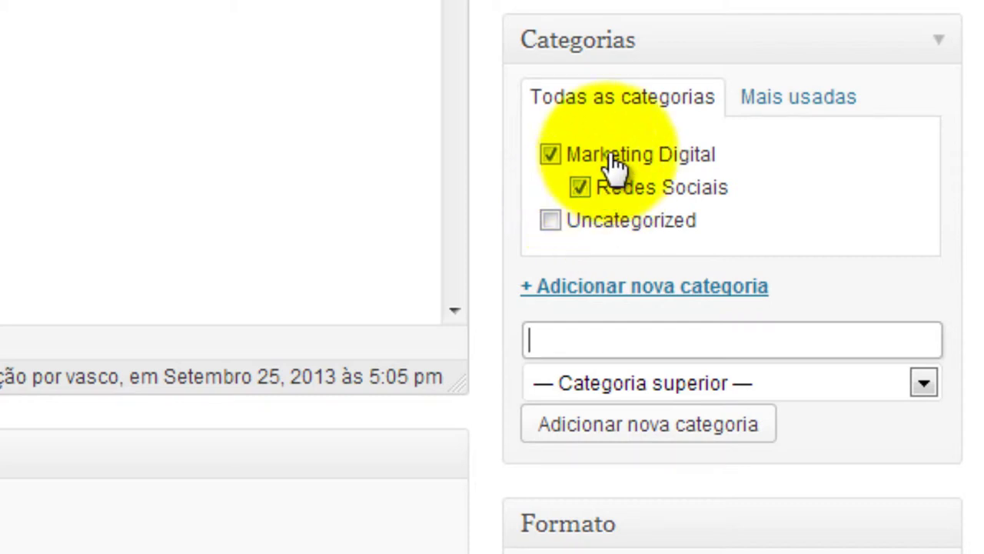
{"action": "left_click", "coordinate": [772, 109]}
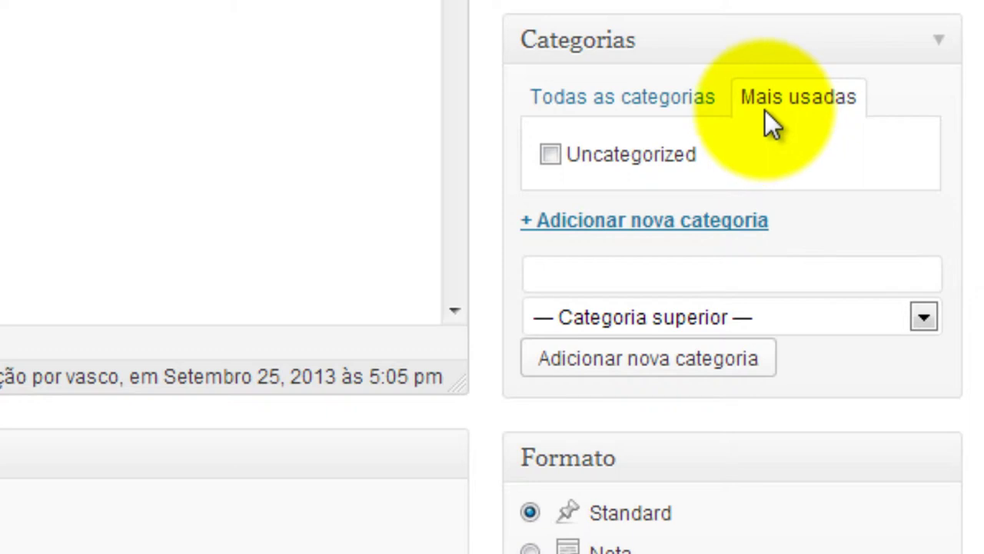
{"action": "left_click", "coordinate": [690, 100]}
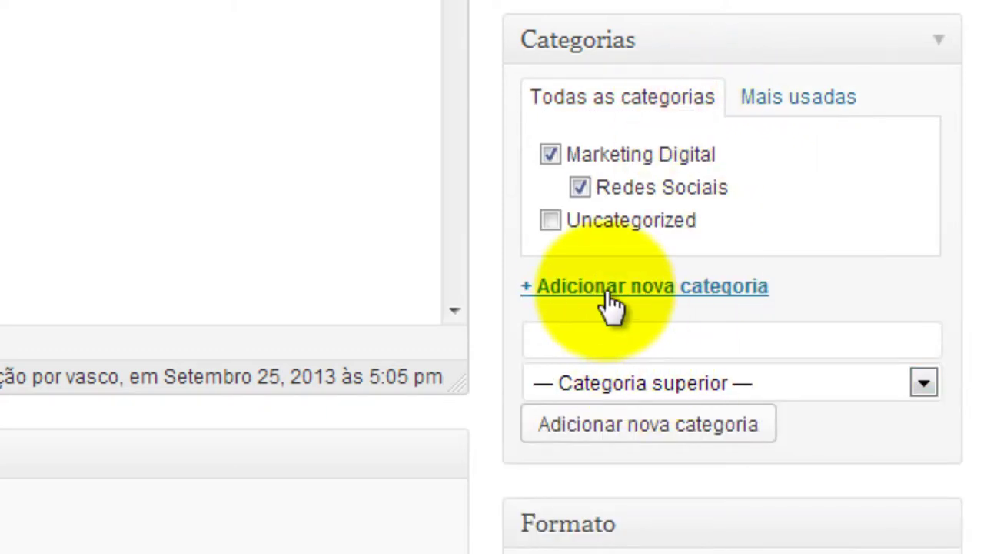
{"action": "left_click", "coordinate": [661, 385]}
{"action": "left_click", "coordinate": [618, 373]}
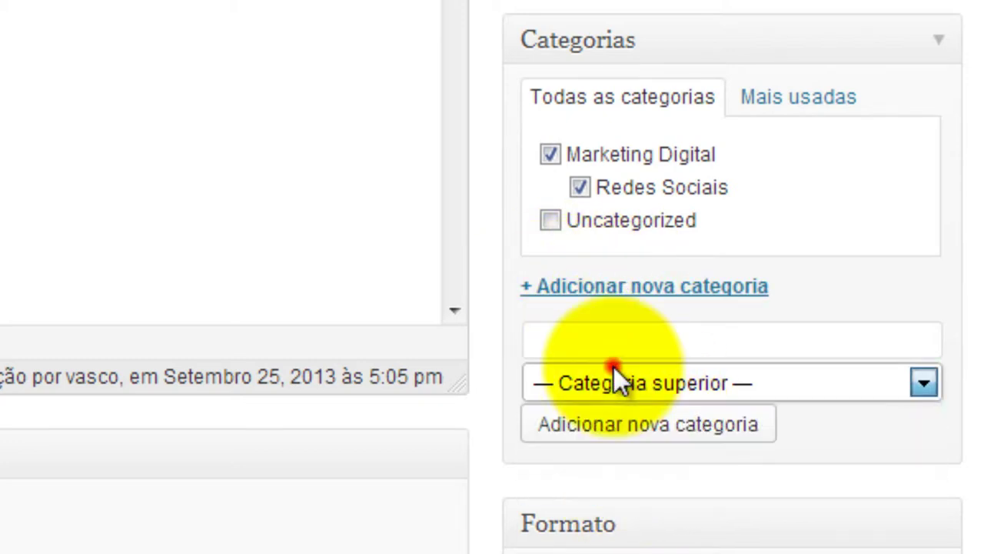
{"action": "left_click", "coordinate": [582, 338]}
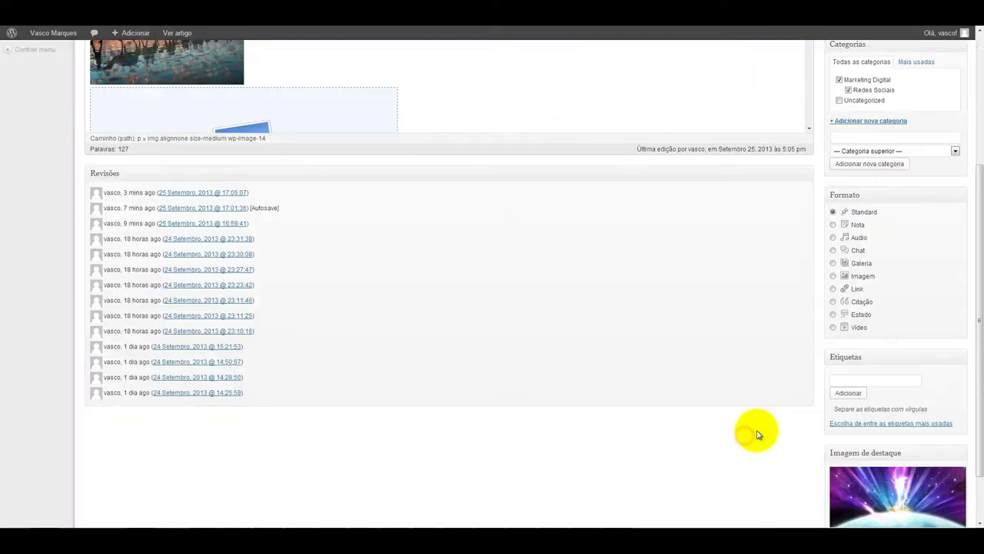
- Drag the Etiquetas box up so it sits before the Categorias box in the sidebar
{"action": "scroll", "coordinate": [761, 431], "scroll_direction": "down", "scroll_amount": 2}
{"action": "scroll", "coordinate": [820, 408], "scroll_direction": "up", "scroll_amount": 3}
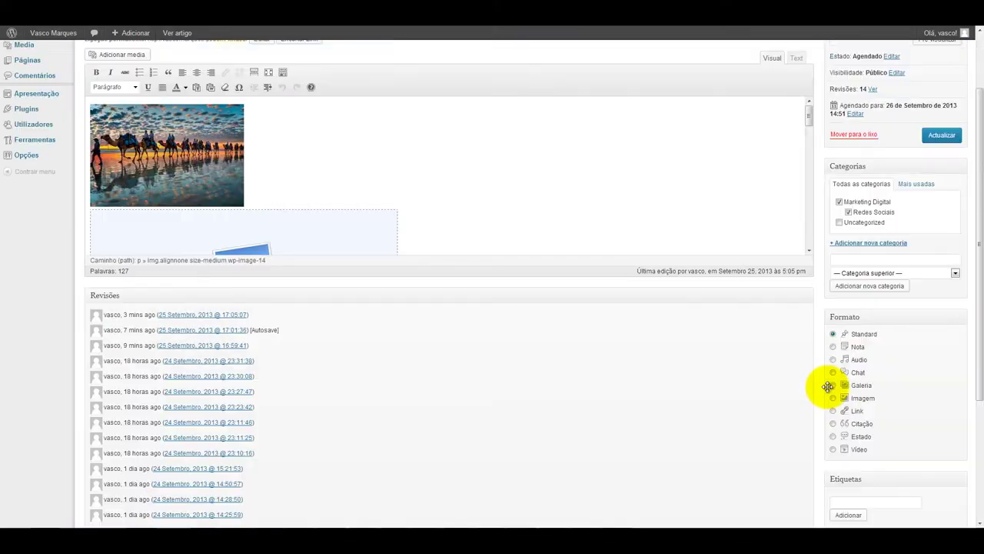
{"action": "left_click_drag", "start_coordinate": [846, 474], "coordinate": [846, 179]}
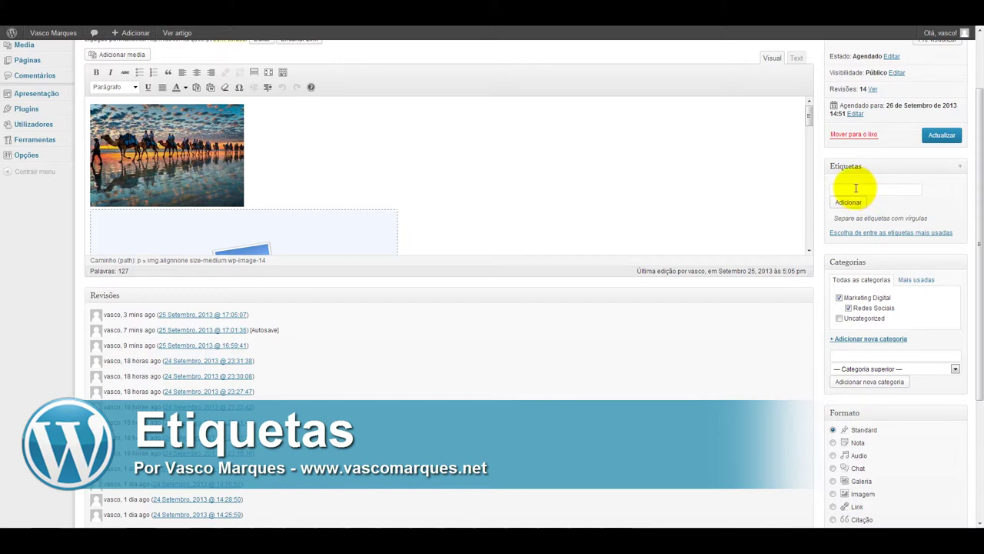
- Tag the post with Marketing Digital, then add the tags redes sociais and wordpress
{"action": "left_click", "coordinate": [856, 188]}
{"action": "type", "text": "M"}
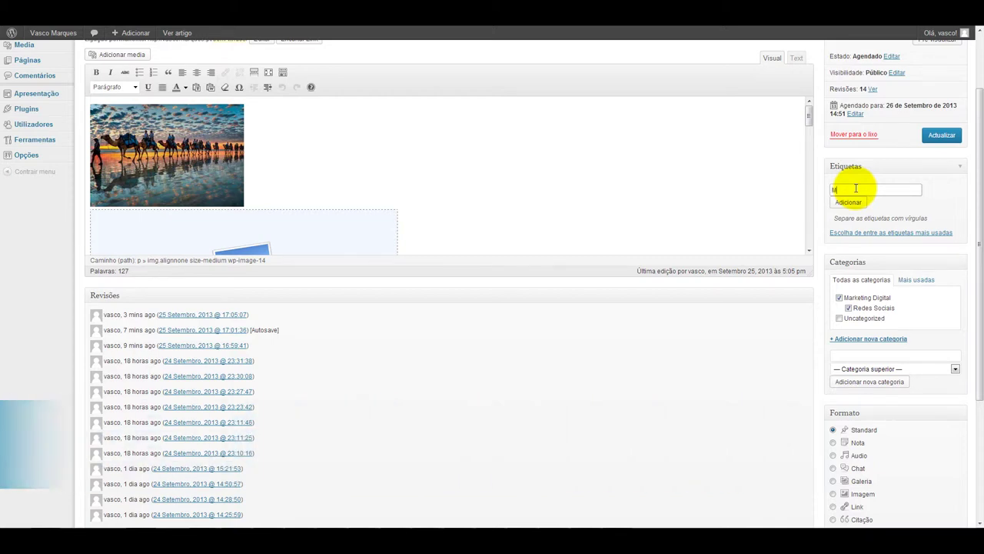
{"action": "type", "text": "arketing Dig"}
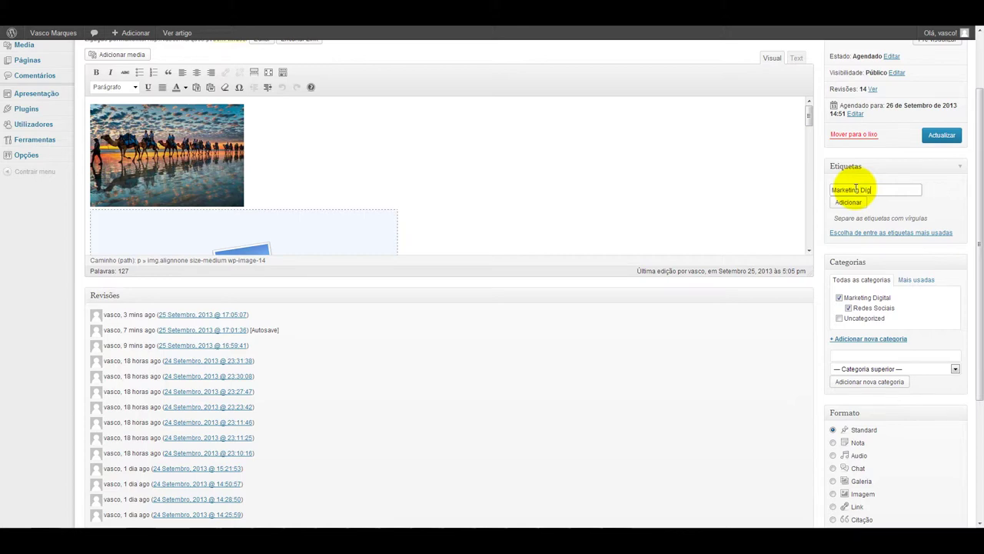
{"action": "type", "text": "ital"}
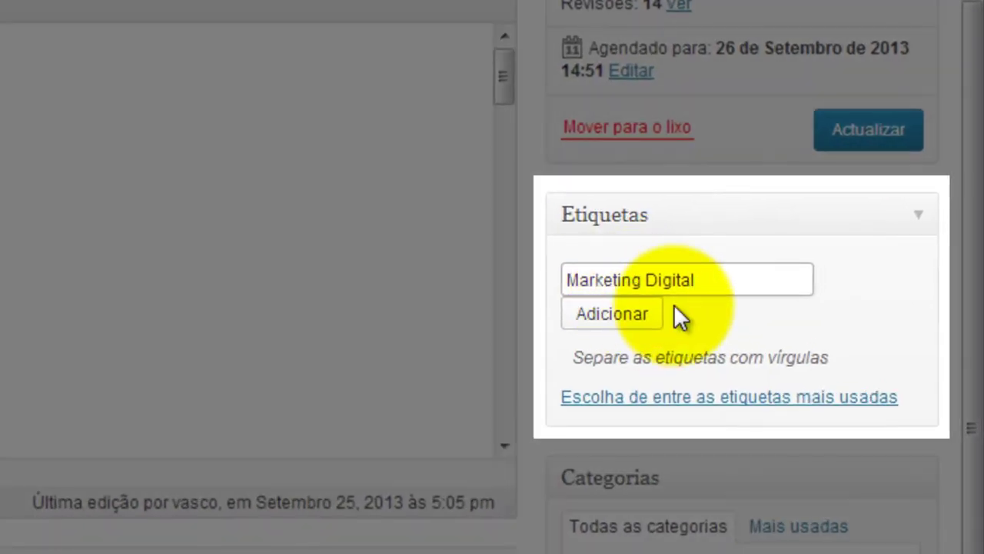
{"action": "left_click", "coordinate": [615, 314]}
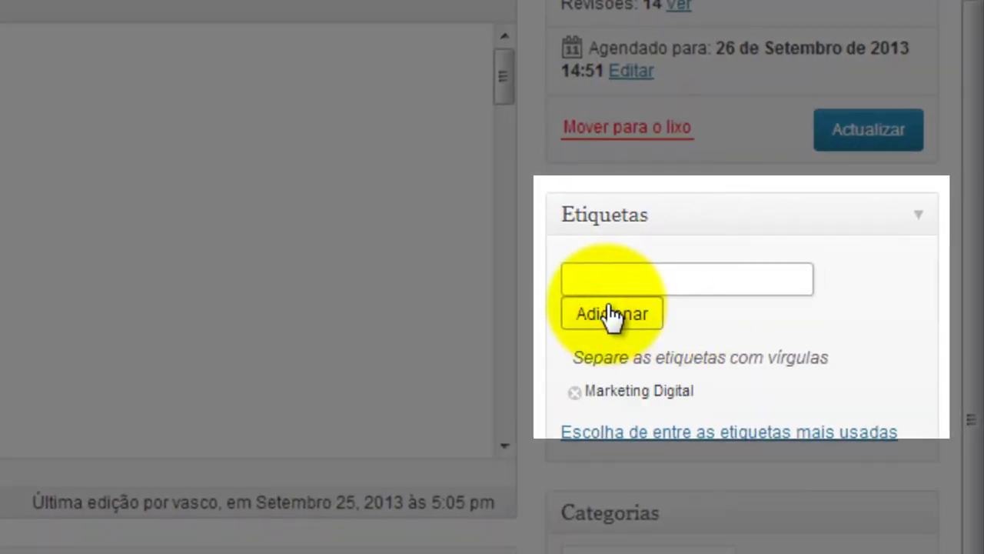
{"action": "type", "text": "redes socia"}
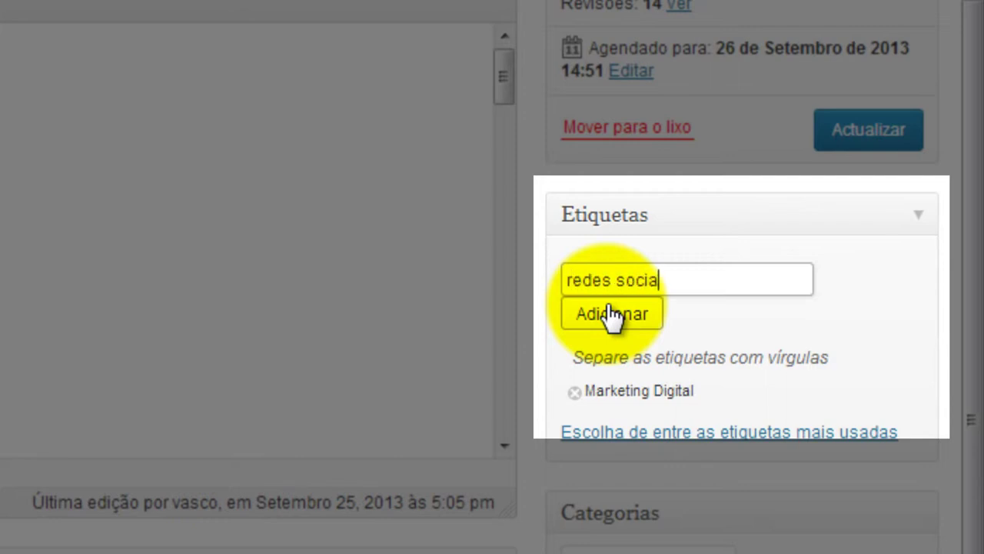
{"action": "type", "text": "is, wo"}
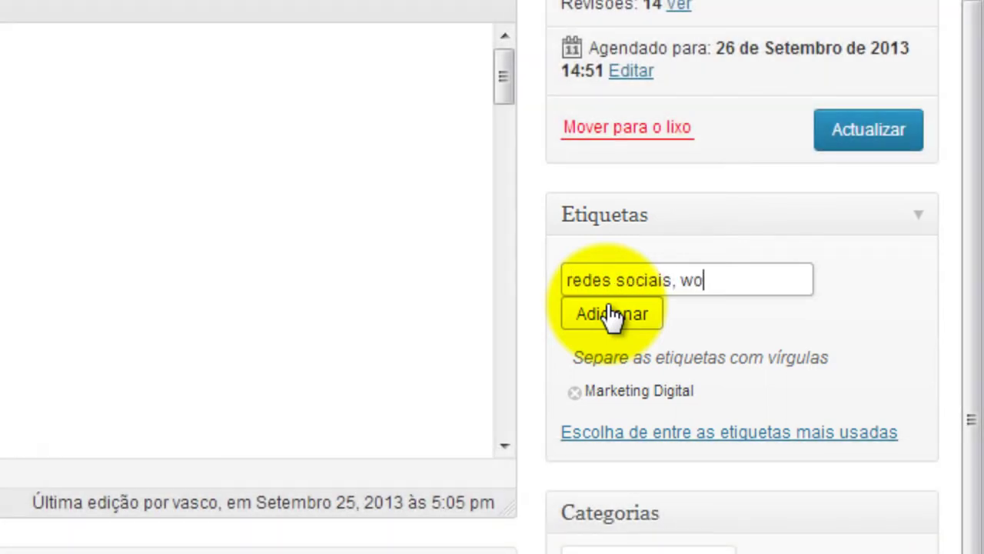
{"action": "type", "text": "rdpress"}
{"action": "left_click", "coordinate": [613, 315]}
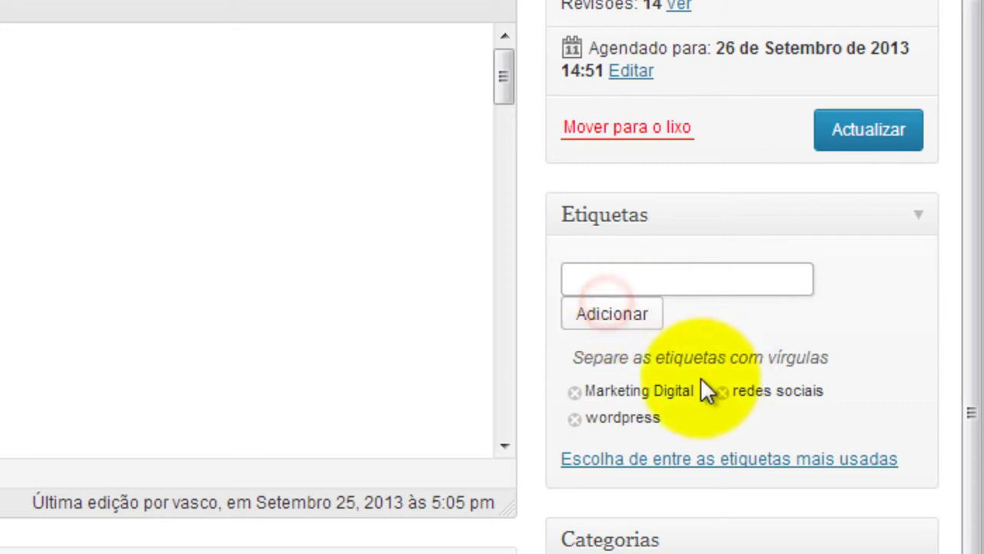
{"action": "left_click", "coordinate": [622, 281]}
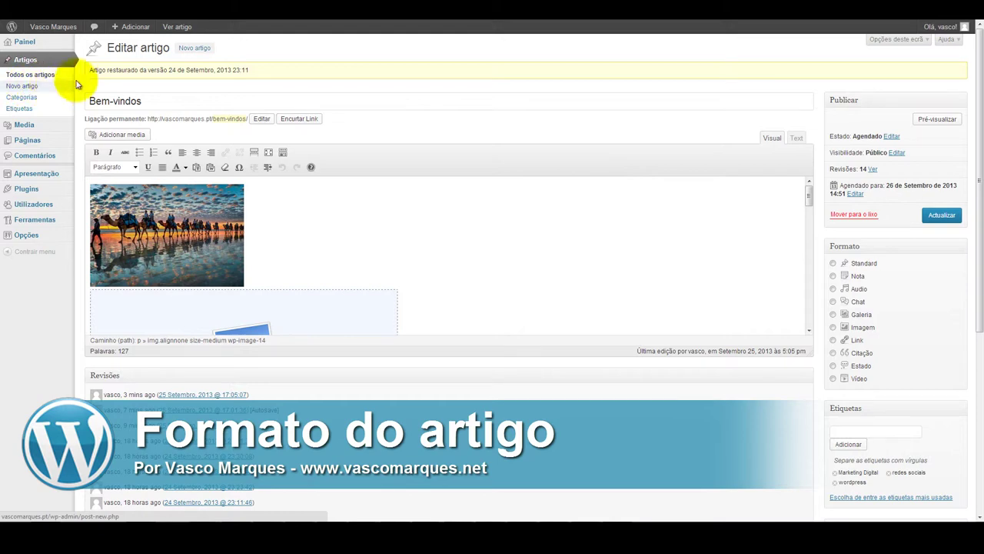
- Create a new post with the pasted WordPress article as its body and the title 'Wordpress'
{"action": "left_click", "coordinate": [190, 50]}
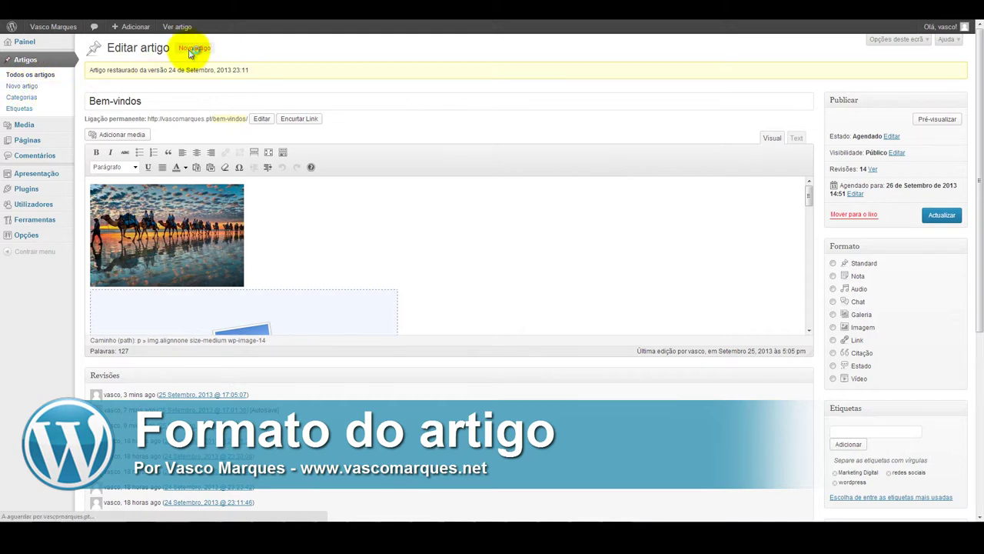
{"action": "left_click", "coordinate": [128, 172]}
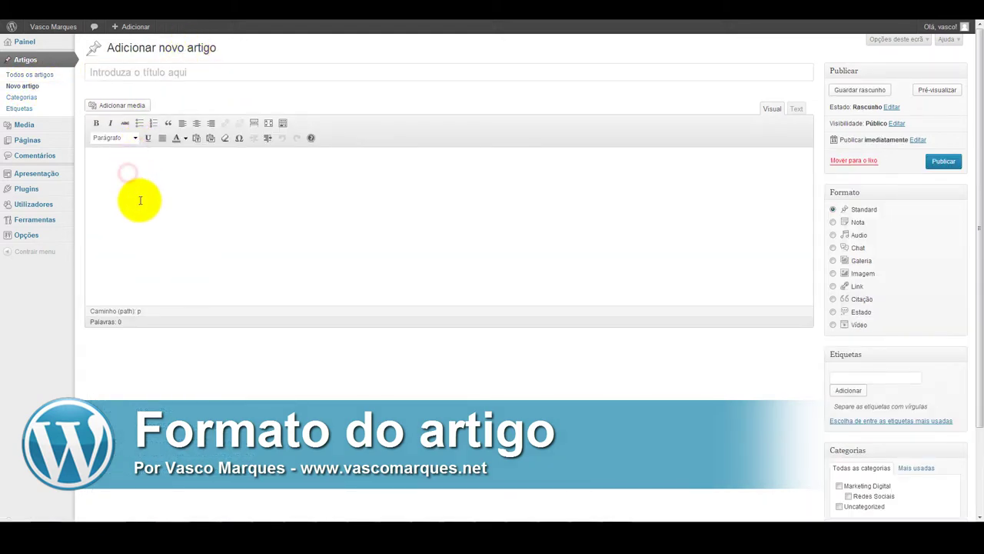
{"action": "key", "text": "ctrl+v"}
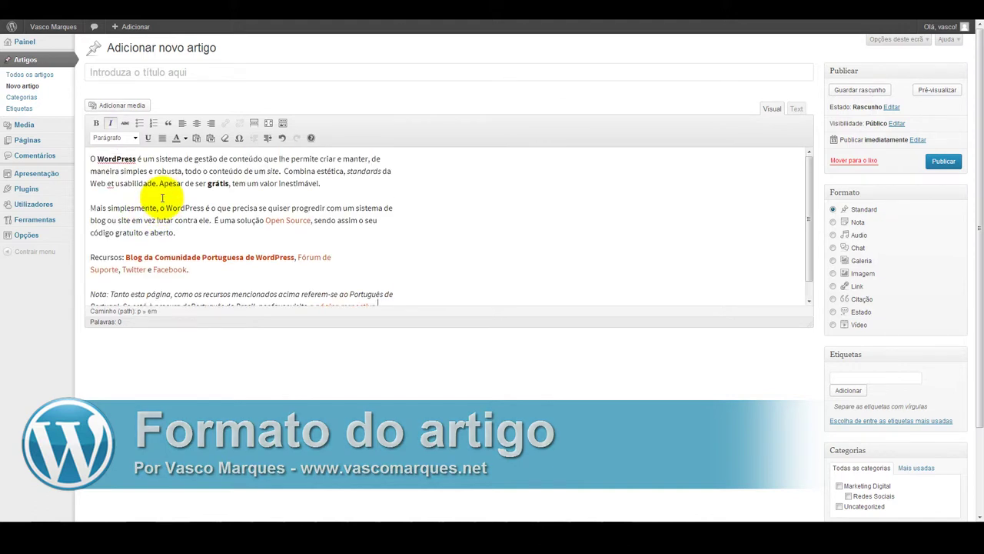
{"action": "left_click", "coordinate": [127, 73]}
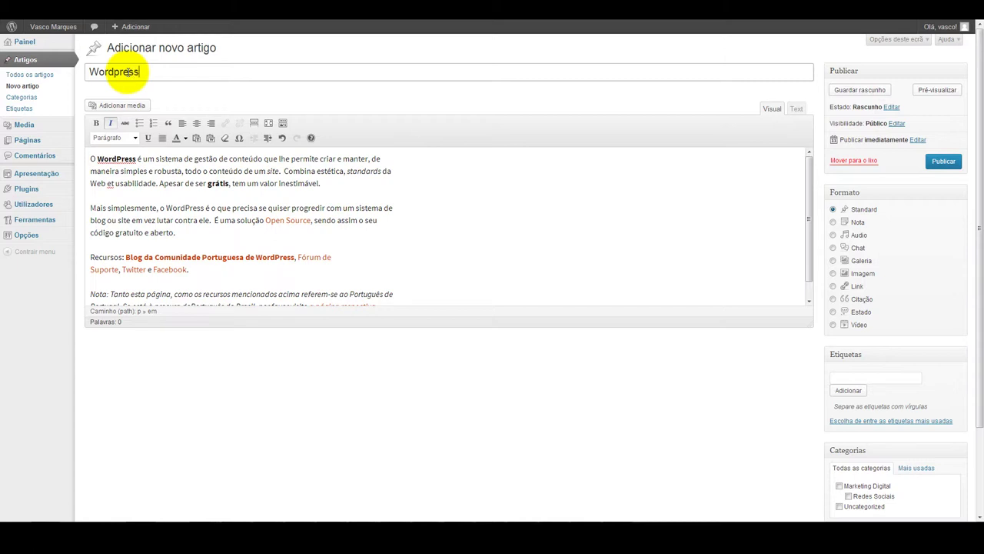
{"action": "type", "text": "Wordpress"}
{"action": "left_click", "coordinate": [197, 197]}
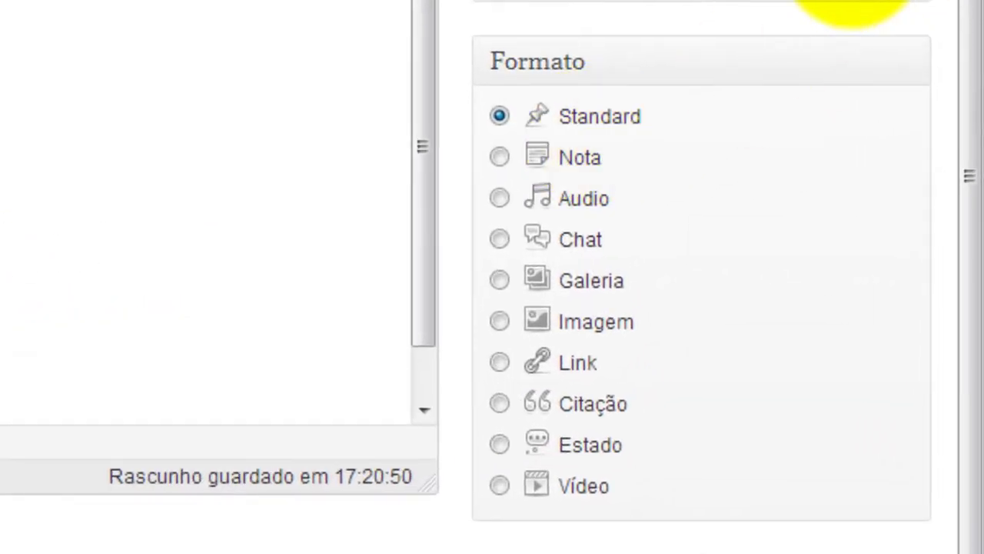
- Publish the Wordpress post and preview it on the site
{"action": "left_click", "coordinate": [861, 0]}
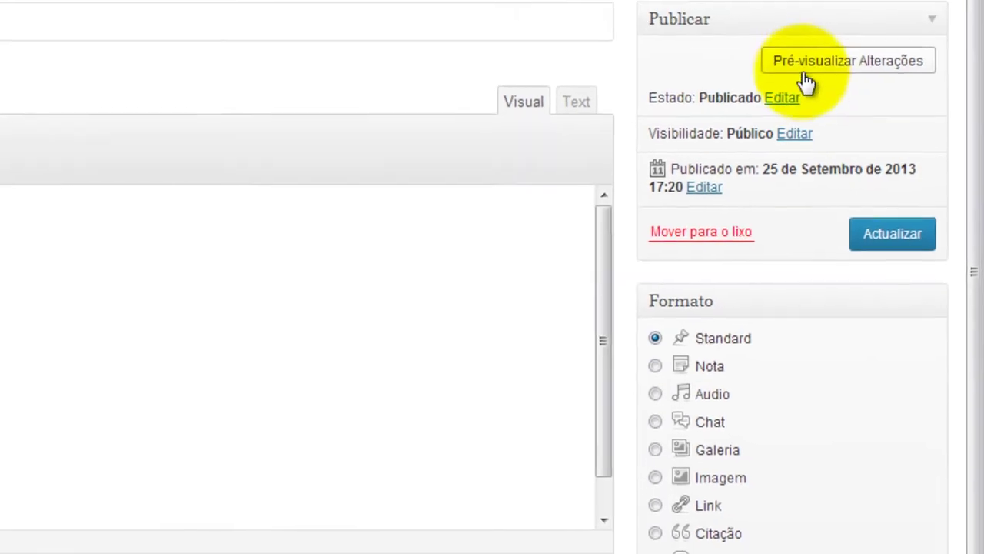
{"action": "left_click", "coordinate": [826, 96]}
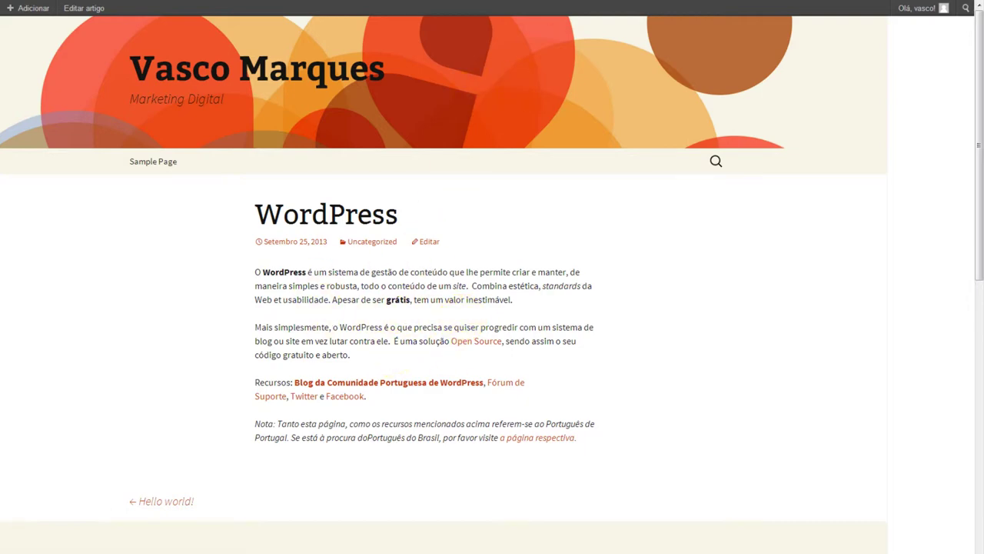
{"action": "key", "text": "ctrl+w"}
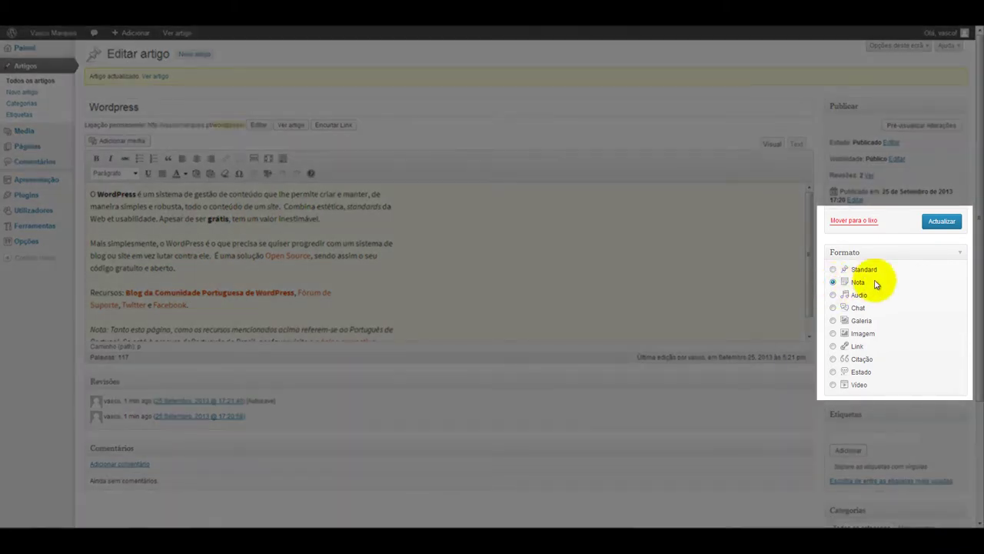
- Save the post in the Nota format and preview how it looks
{"action": "left_click", "coordinate": [939, 221]}
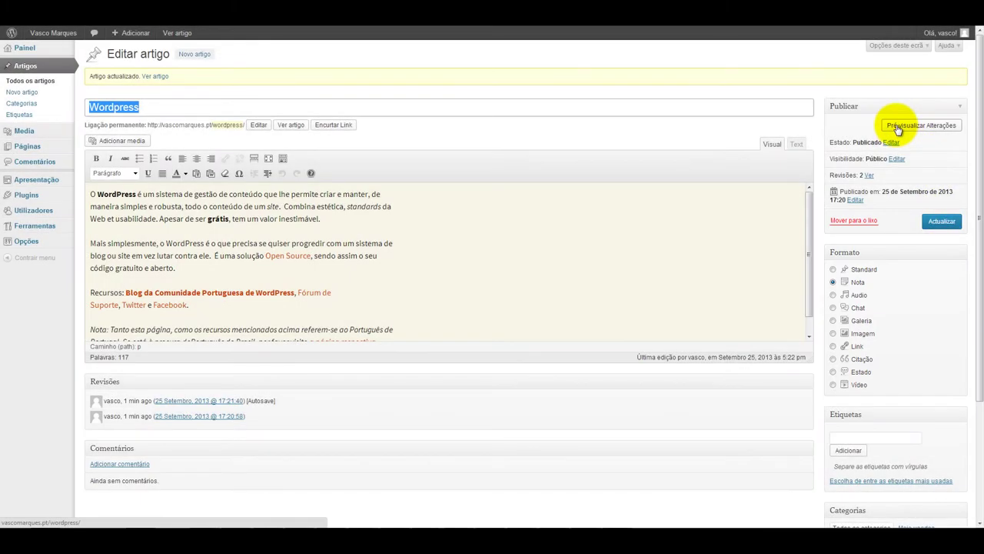
{"action": "left_click", "coordinate": [897, 129]}
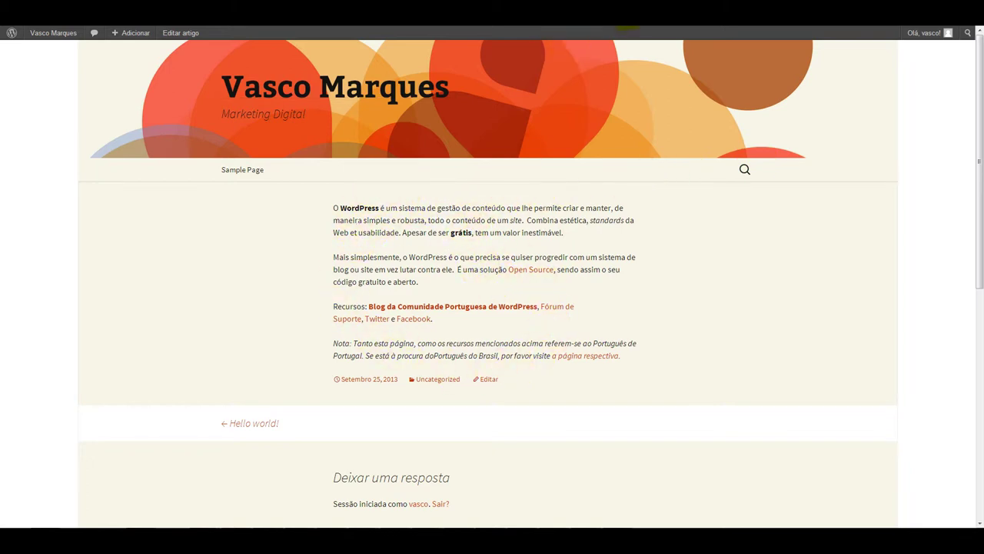
{"action": "key", "text": "ctrl+w"}
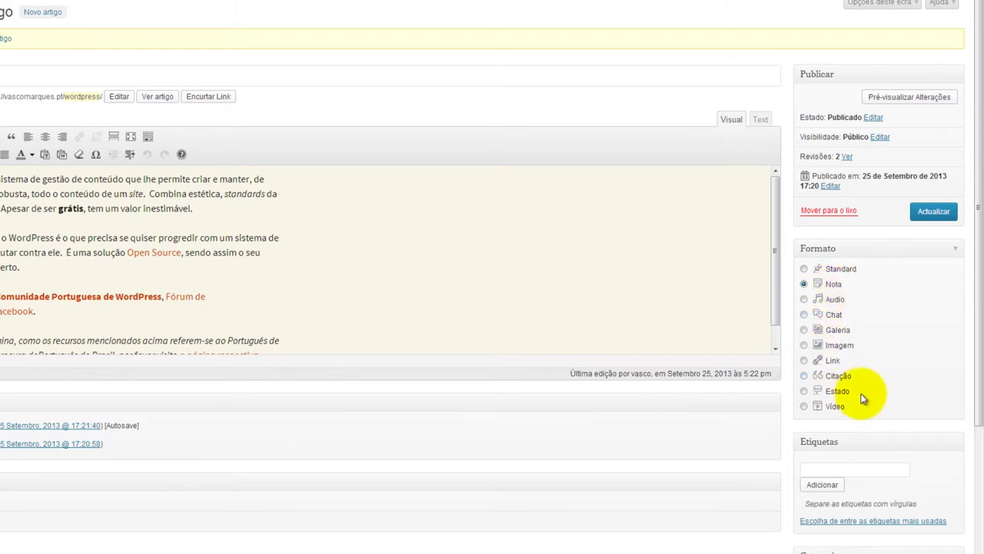
- Switch the post to the Áudio format, save it, and preview it
{"action": "left_click", "coordinate": [805, 300]}
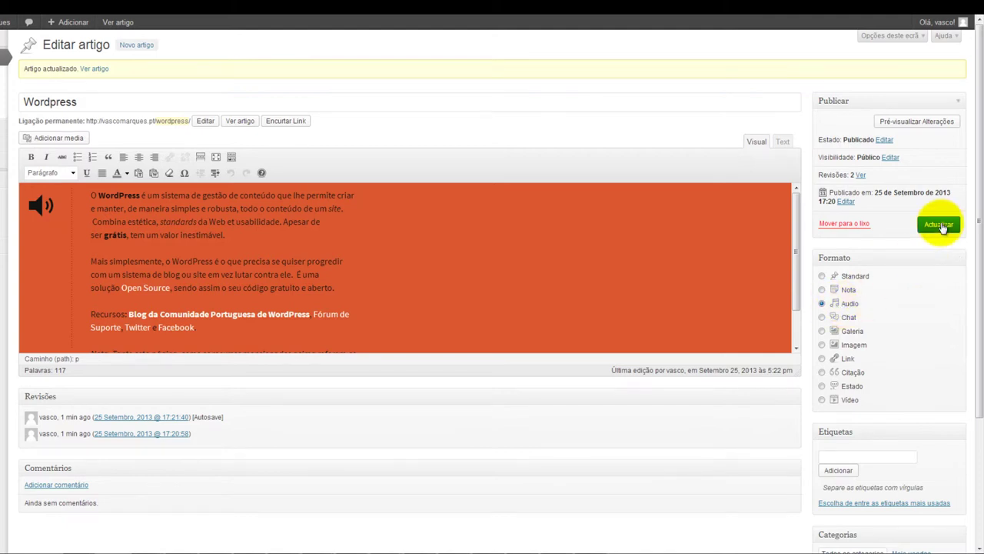
{"action": "left_click", "coordinate": [939, 225]}
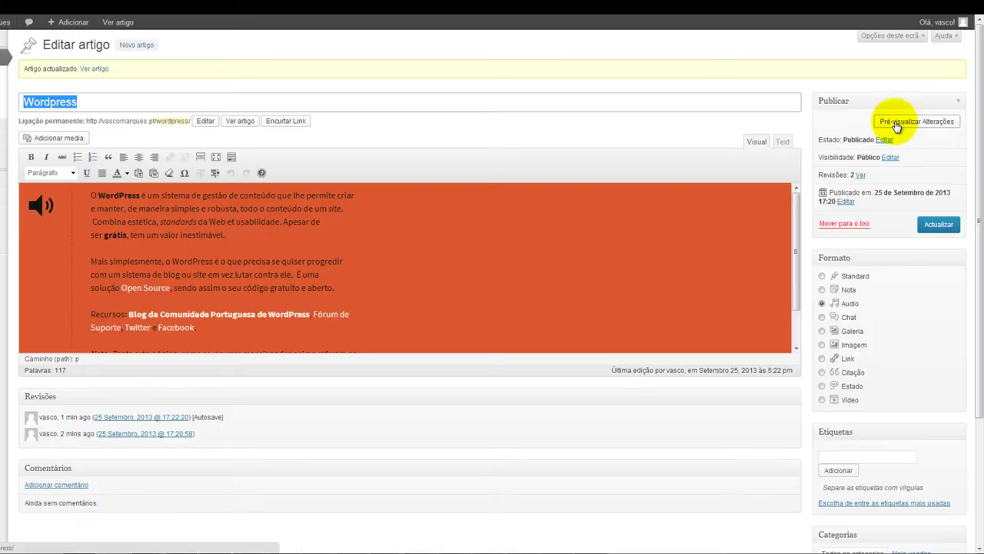
{"action": "left_click", "coordinate": [897, 123]}
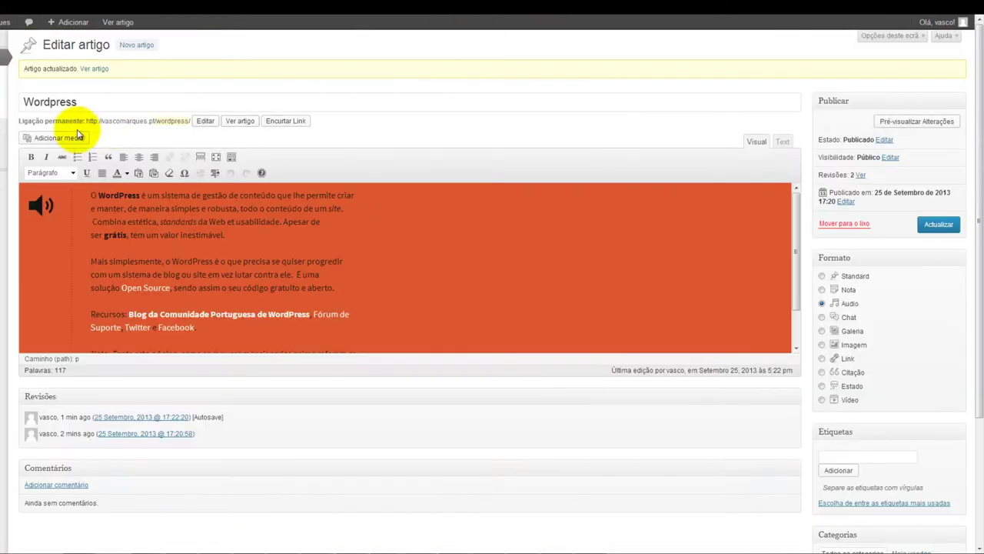
- Embed BMX_YA-HA.wma above the article text, save, and play it in the preview
{"action": "left_click", "coordinate": [61, 141]}
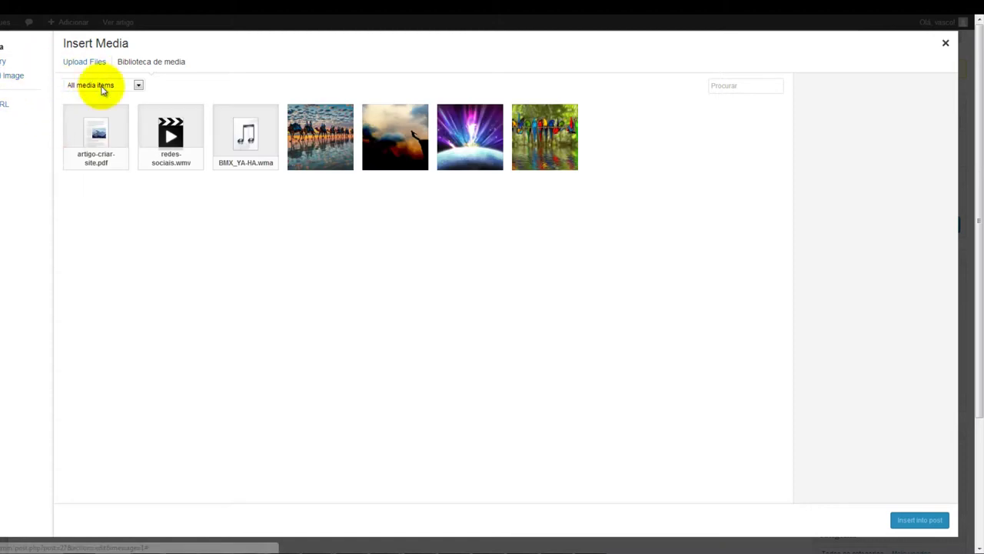
{"action": "left_click", "coordinate": [246, 139]}
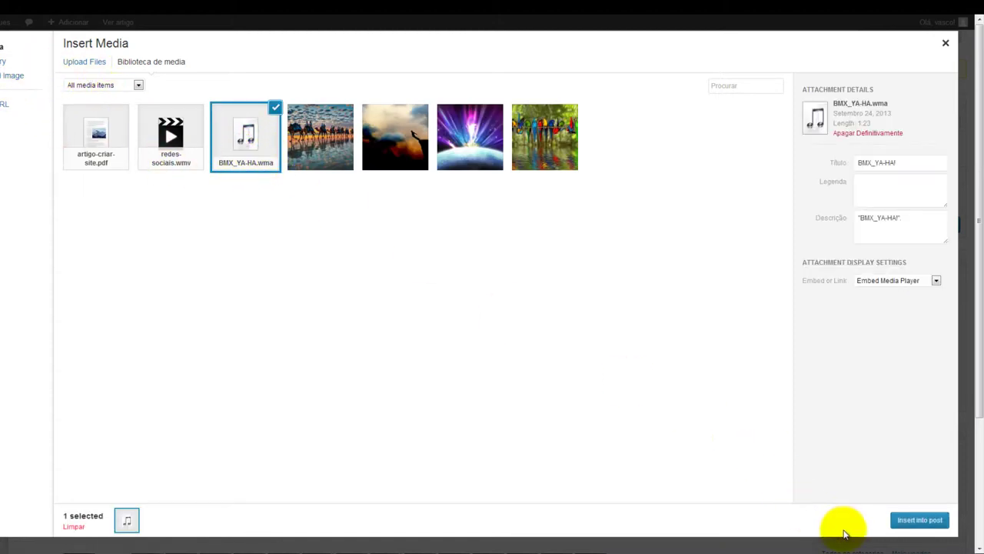
{"action": "left_click", "coordinate": [915, 520]}
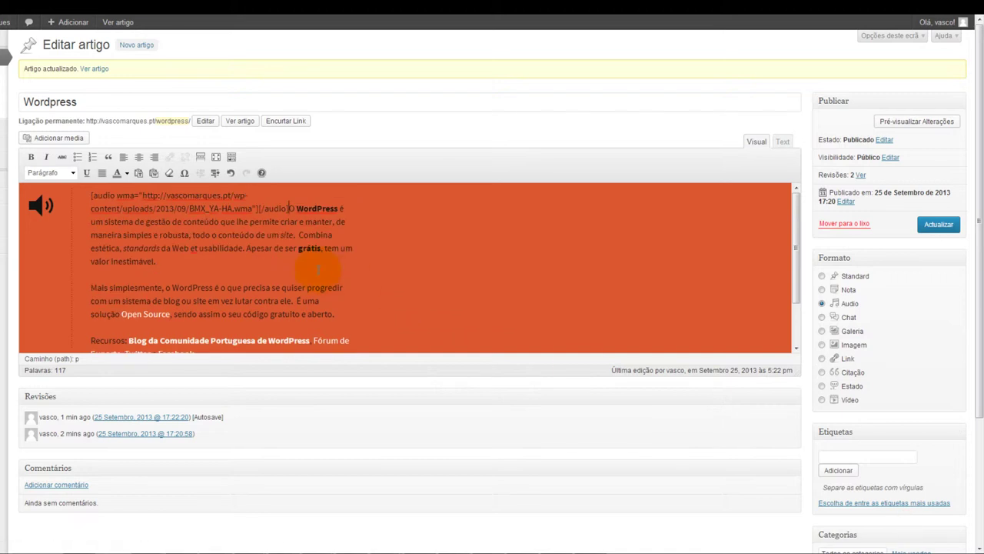
{"action": "key", "text": "Return"}
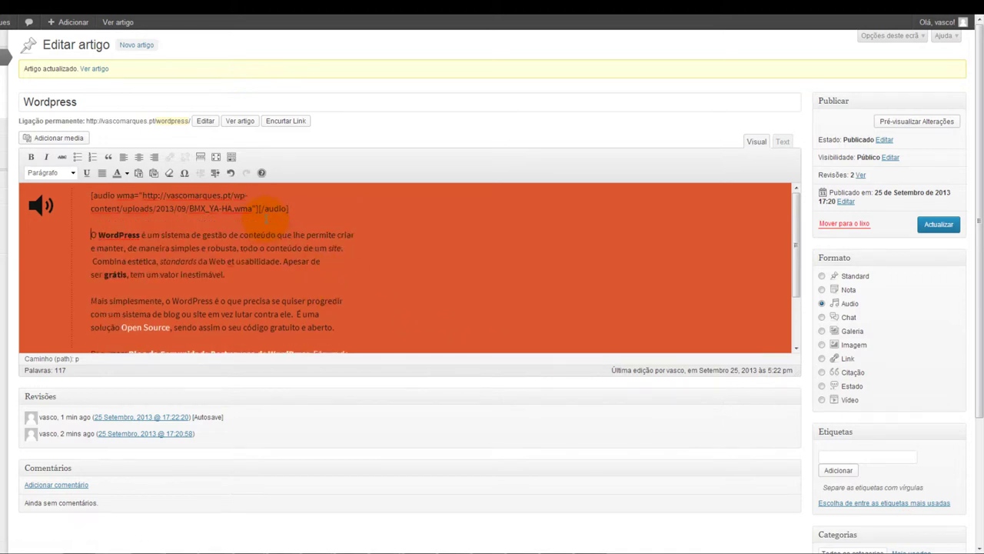
{"action": "left_click", "coordinate": [934, 223]}
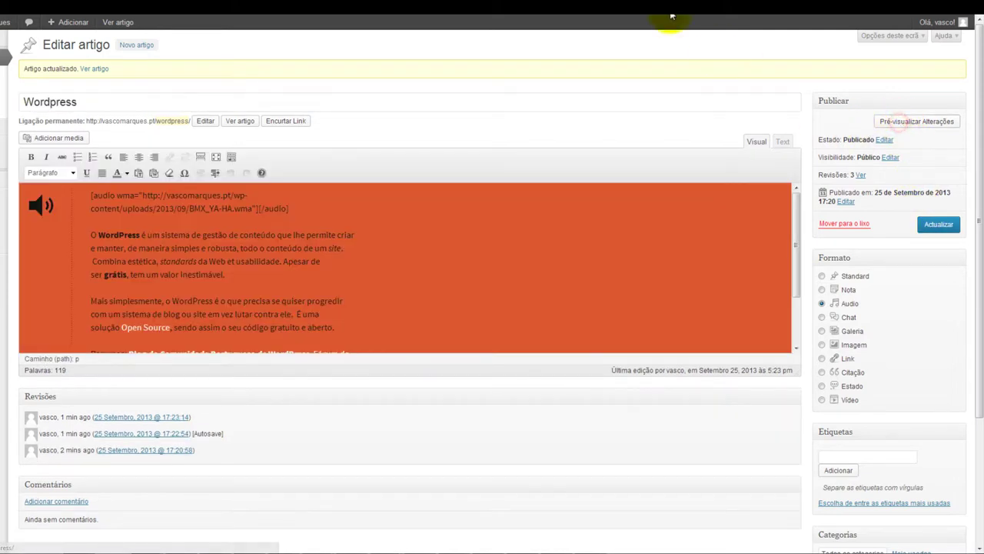
{"action": "left_click", "coordinate": [671, 15]}
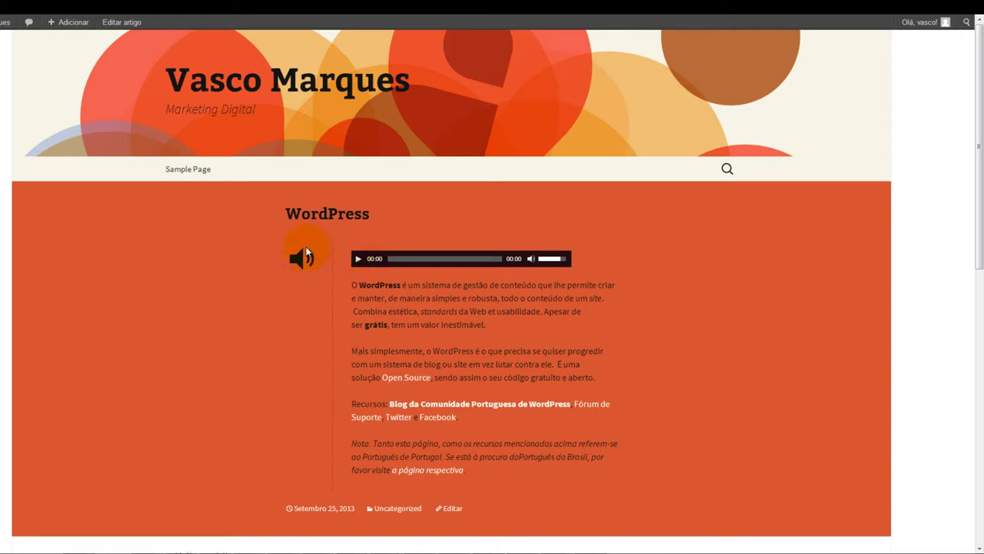
{"action": "left_click", "coordinate": [357, 259]}
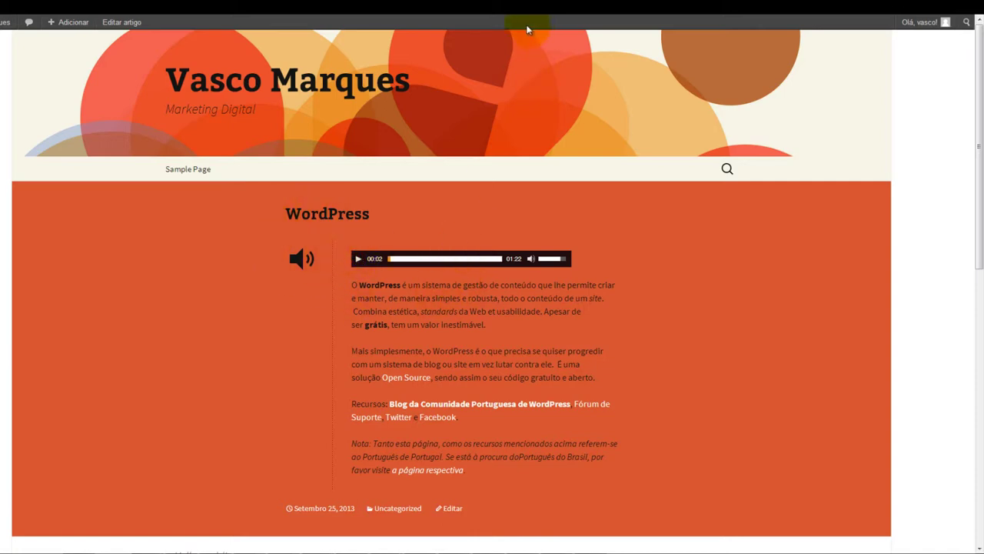
{"action": "left_click", "coordinate": [596, 14]}
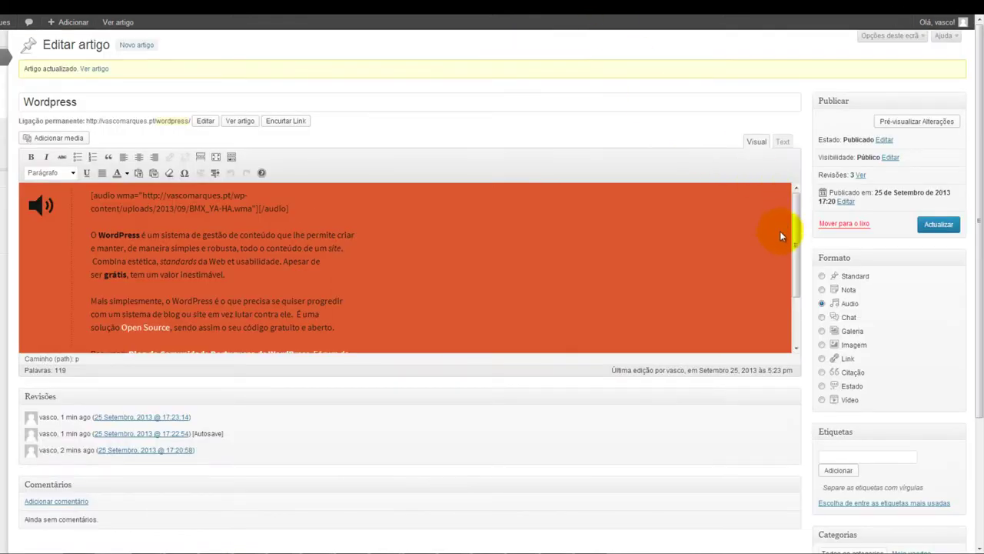
- Save the post in the Chat format and check its beige-styled preview
{"action": "left_click", "coordinate": [821, 316]}
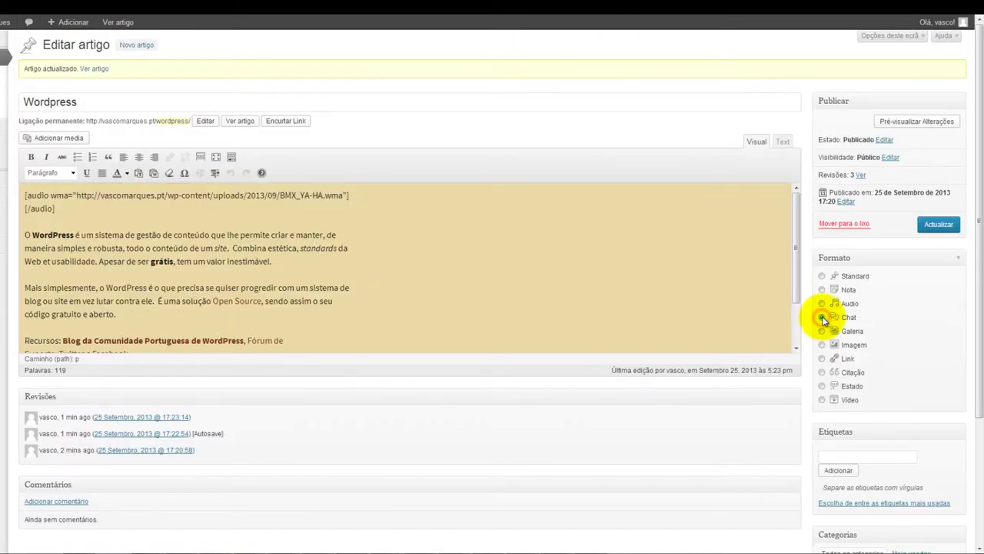
{"action": "left_click", "coordinate": [932, 228]}
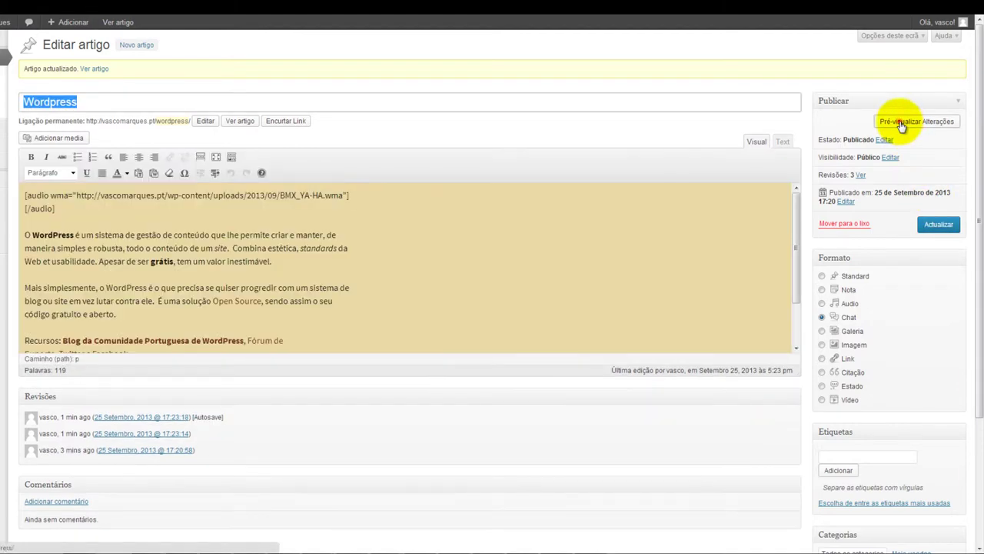
{"action": "left_click", "coordinate": [902, 123]}
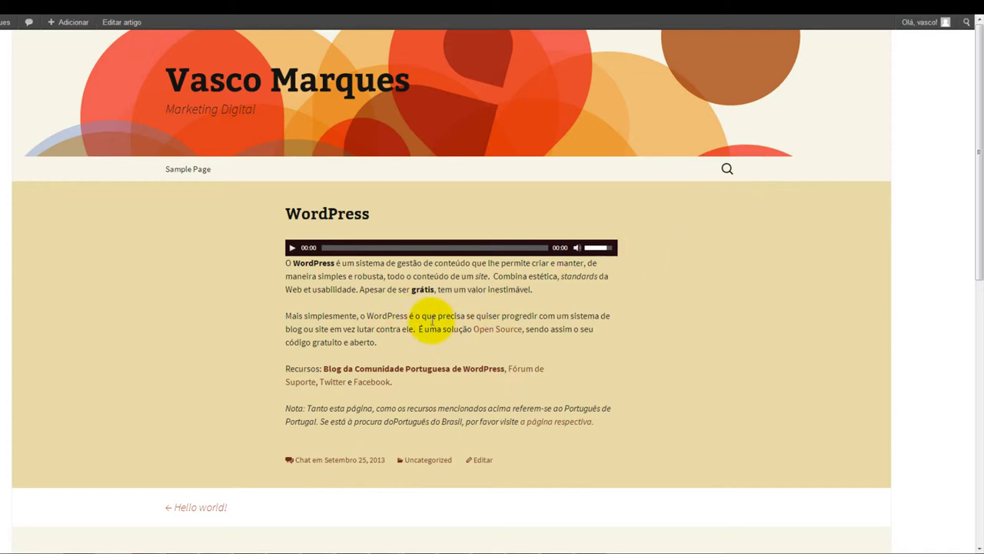
{"action": "key", "text": "ctrl+w"}
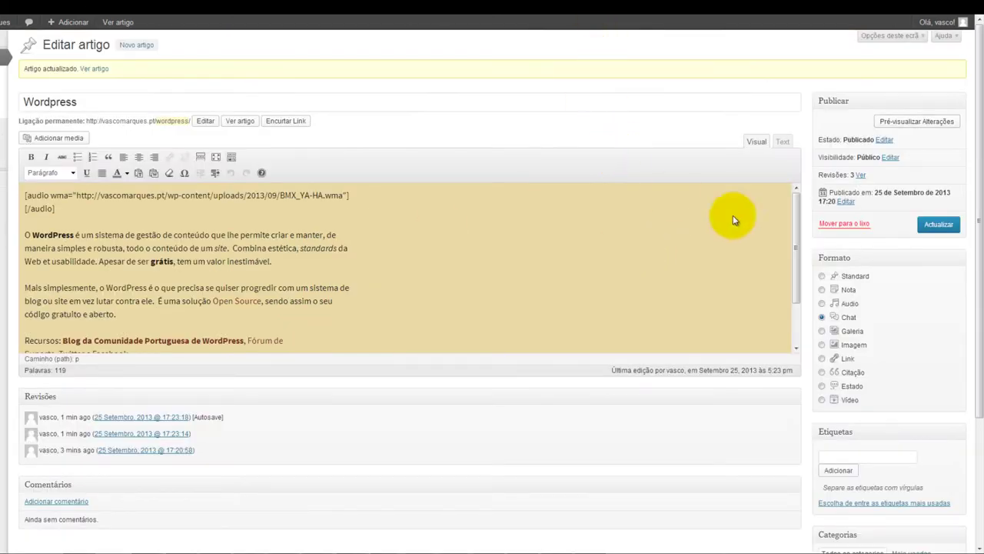
- Save the post in the Galeria format and set the insertion point in the first paragraph
{"action": "left_click", "coordinate": [822, 330]}
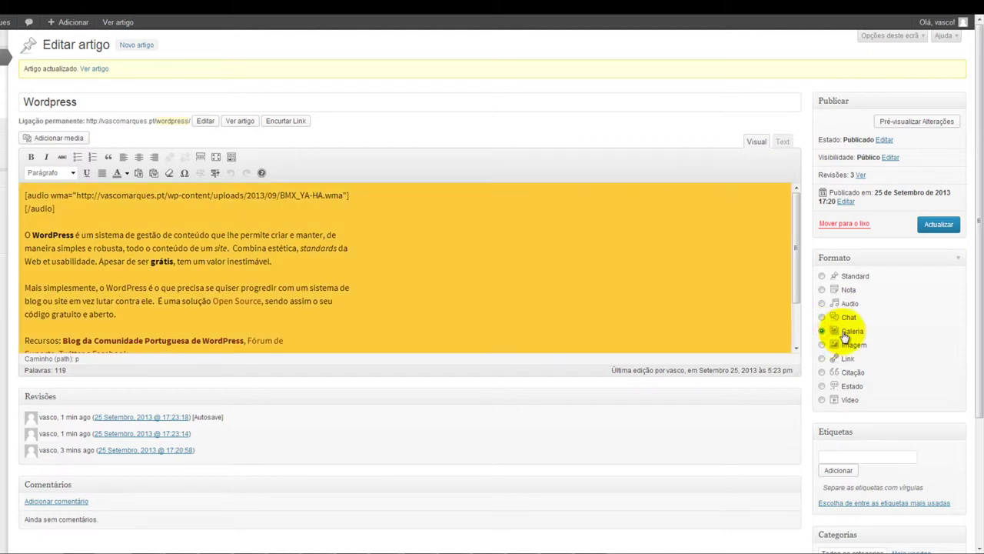
{"action": "left_click", "coordinate": [938, 224]}
{"action": "left_click", "coordinate": [90, 209]}
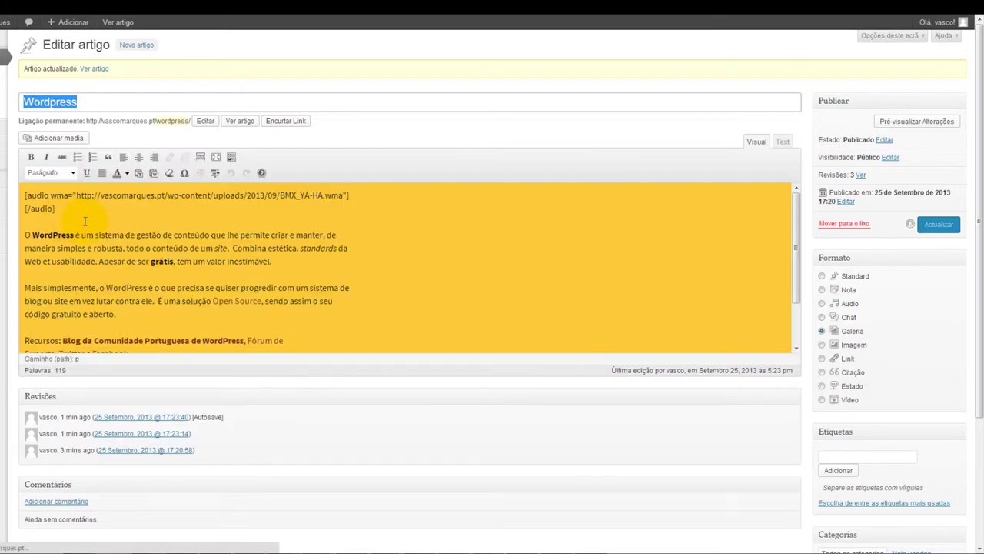
{"action": "left_click", "coordinate": [85, 220]}
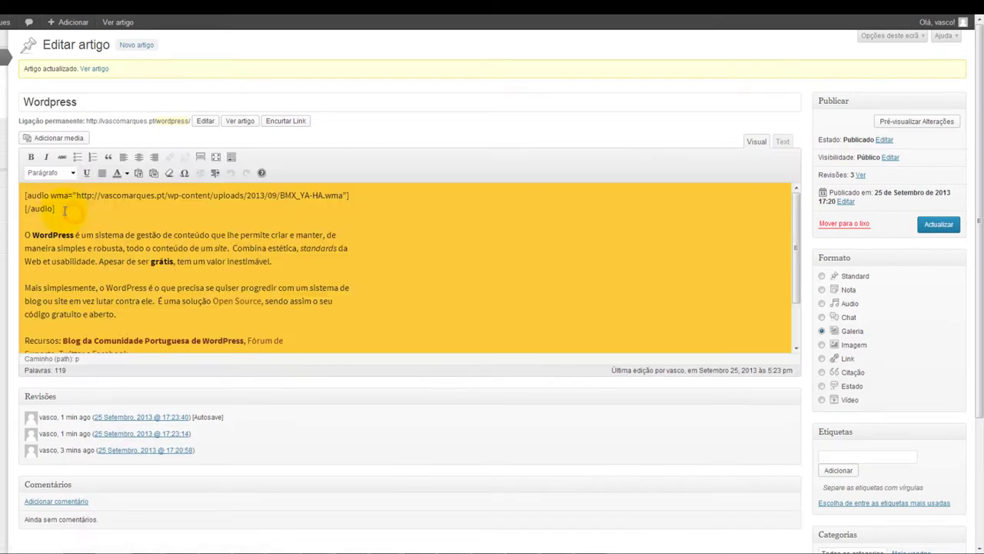
{"action": "left_click", "coordinate": [70, 215]}
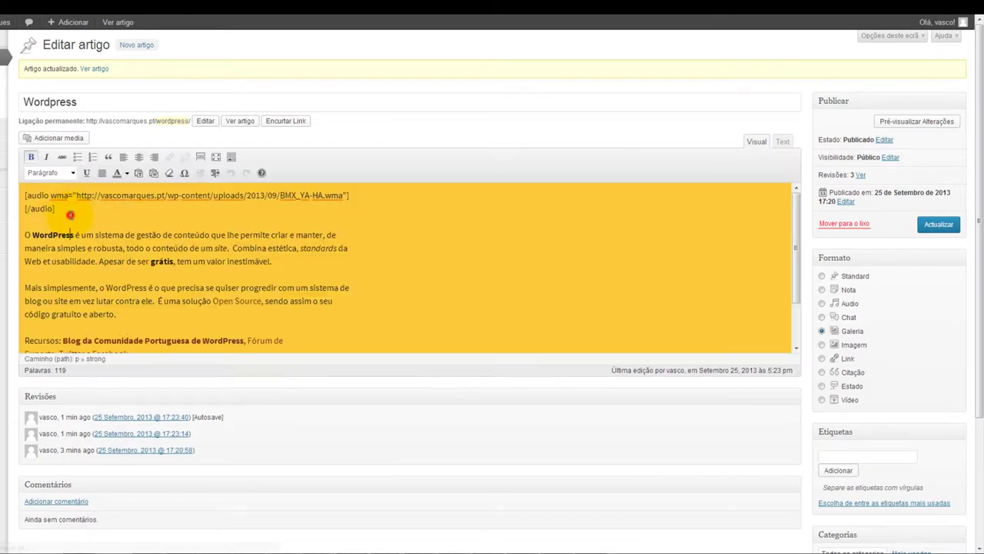
- Insert a gallery of the camel, bird silhouette, purple light burst and parrots images, then save and preview
{"action": "left_click", "coordinate": [56, 138]}
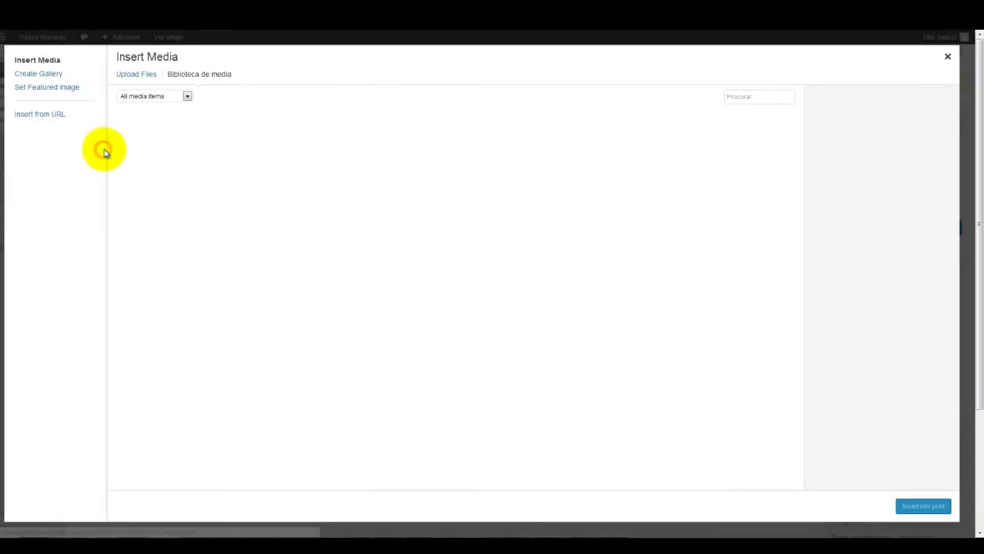
{"action": "left_click", "coordinate": [42, 73]}
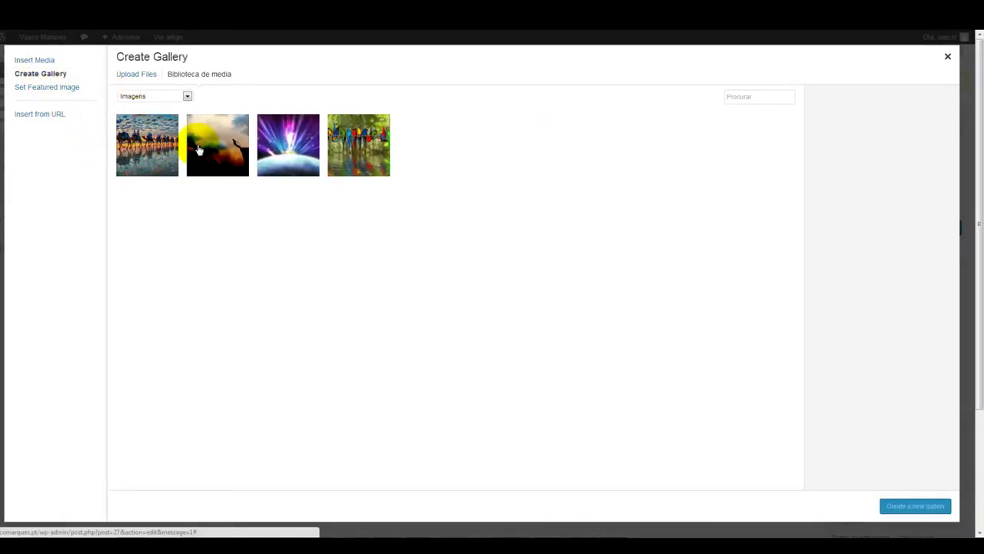
{"action": "left_click", "coordinate": [153, 140]}
{"action": "left_click", "coordinate": [220, 153]}
{"action": "left_click", "coordinate": [283, 150]}
{"action": "left_click", "coordinate": [367, 163]}
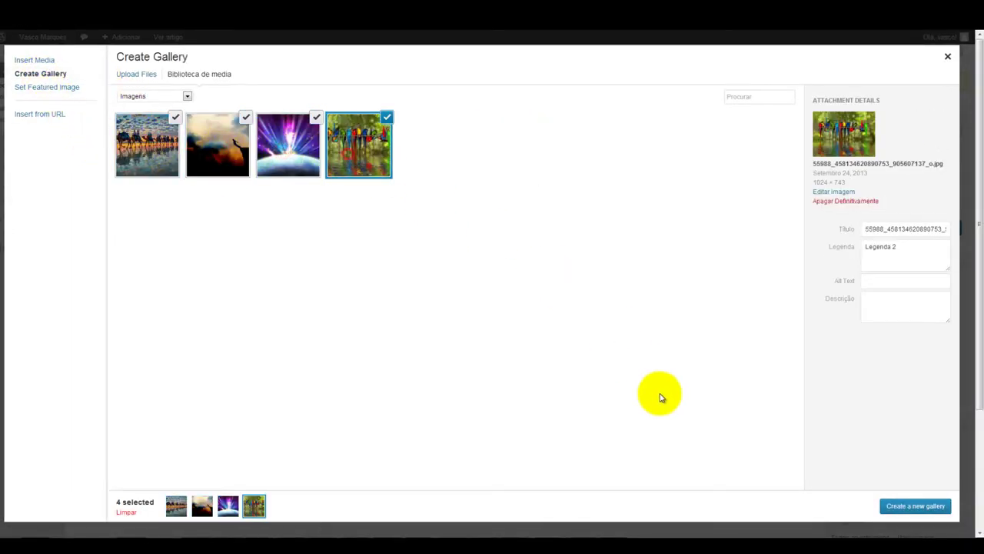
{"action": "left_click", "coordinate": [893, 506]}
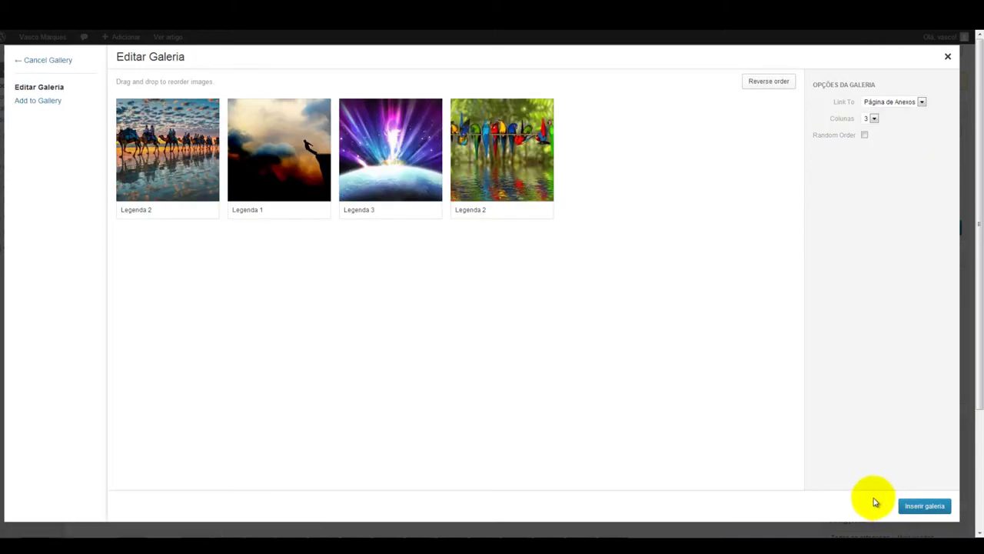
{"action": "left_click", "coordinate": [921, 508]}
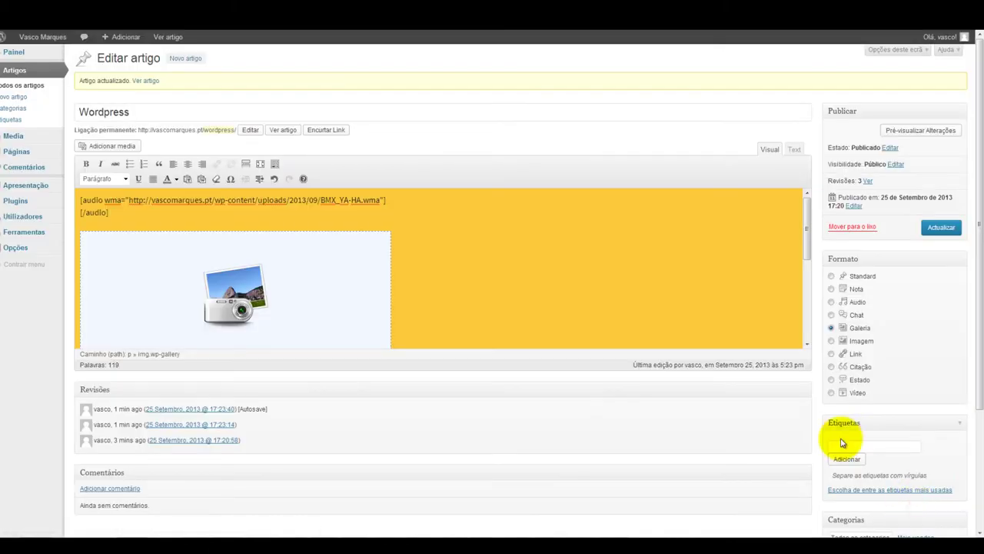
{"action": "left_click", "coordinate": [931, 226]}
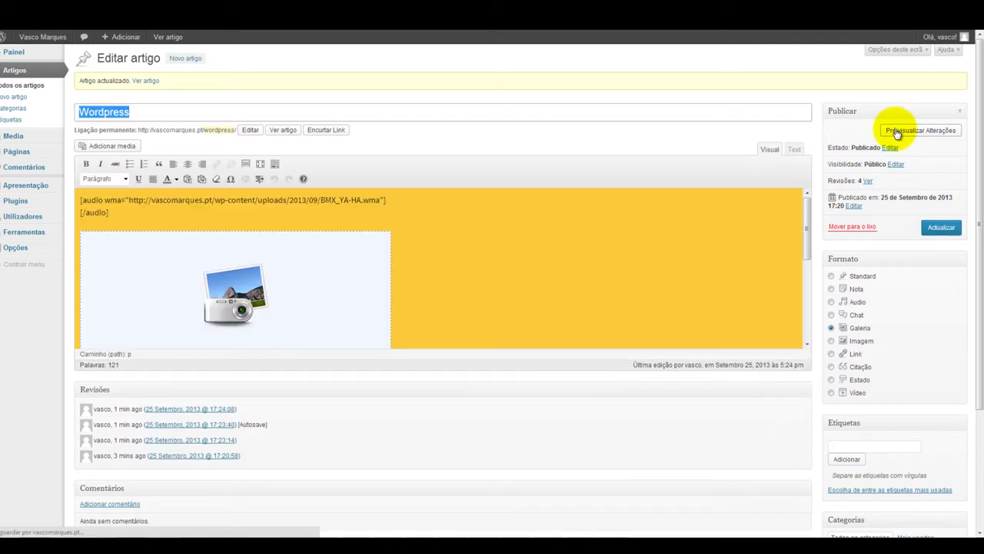
{"action": "left_click", "coordinate": [897, 133]}
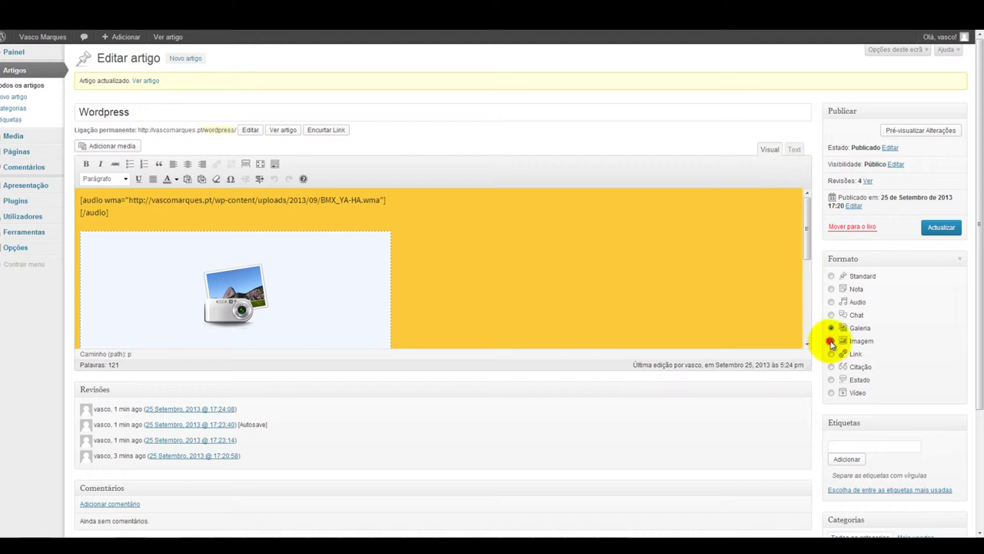
- Set the Imagem format and replace the gallery with the camel image
{"action": "left_click", "coordinate": [831, 340]}
{"action": "left_click", "coordinate": [342, 273]}
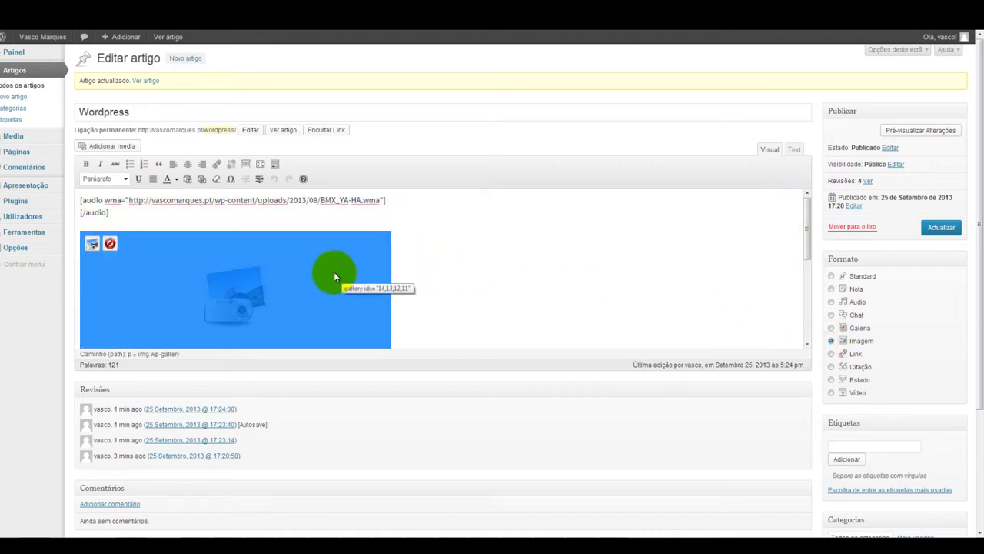
{"action": "key", "text": "Delete"}
{"action": "left_click", "coordinate": [104, 148]}
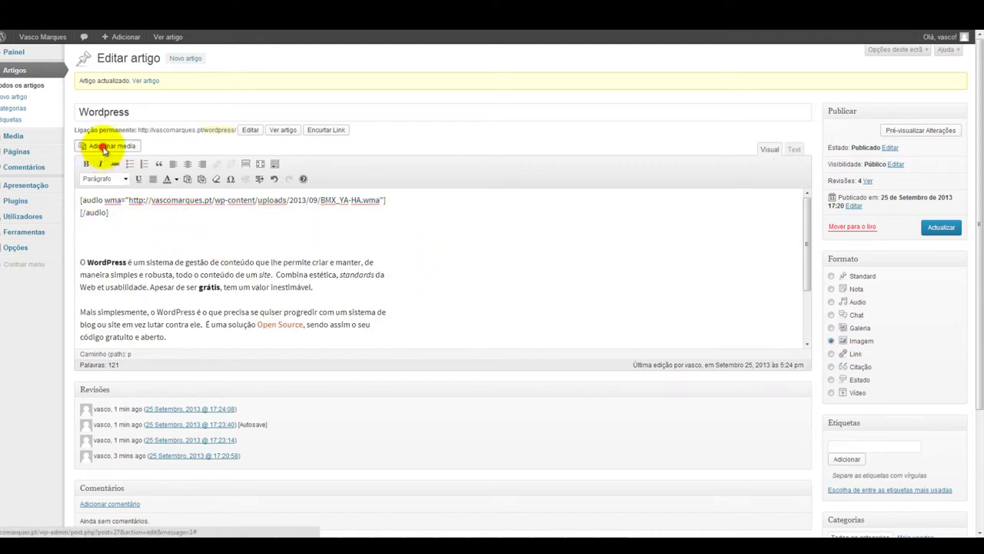
{"action": "left_click", "coordinate": [351, 157]}
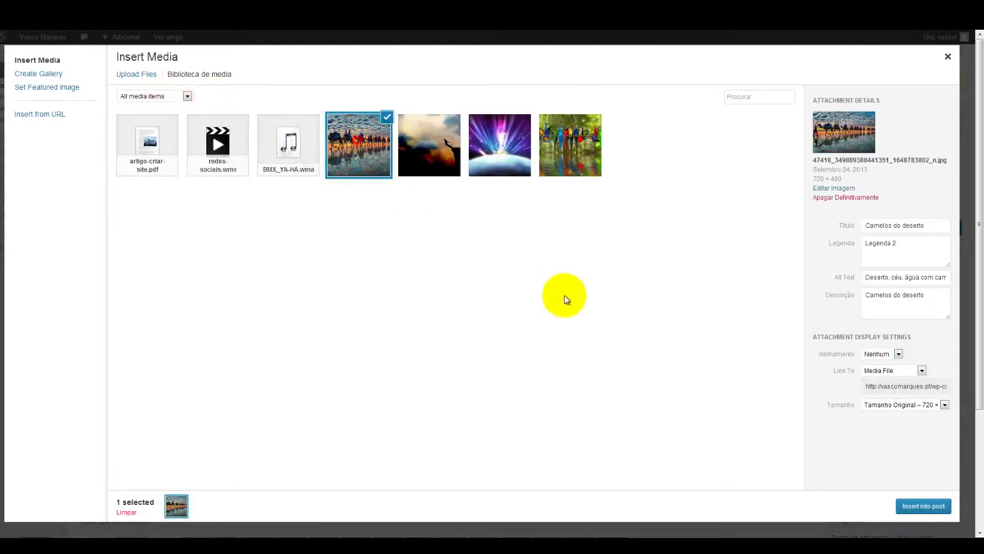
{"action": "left_click", "coordinate": [909, 505]}
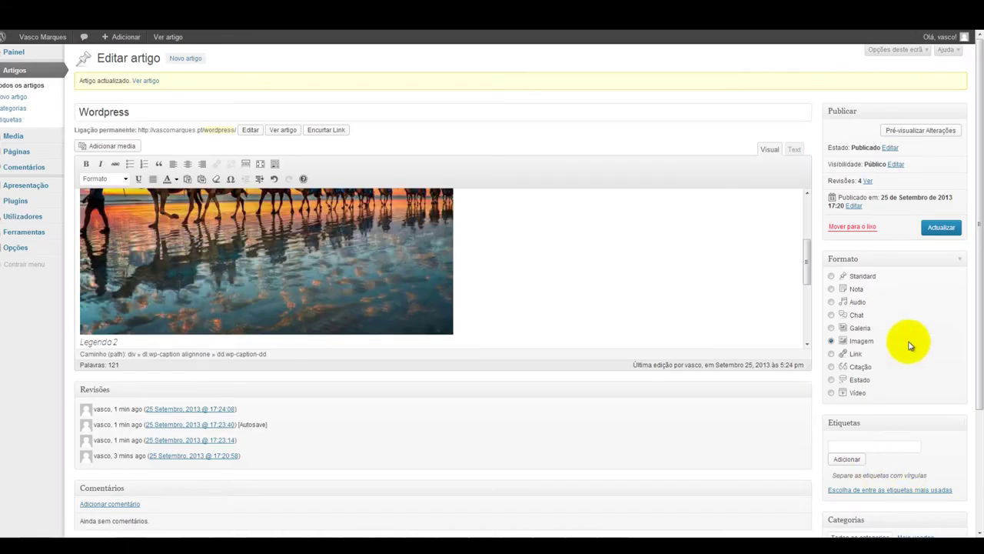
- Save the post, review its Imagem-format preview, and return to the editor beside the camel image
{"action": "left_click", "coordinate": [939, 228]}
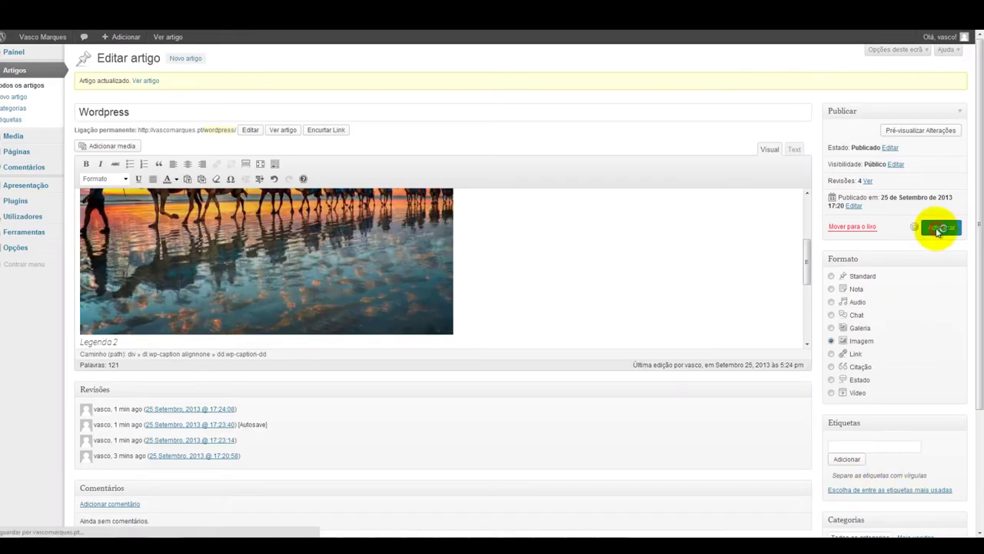
{"action": "left_click", "coordinate": [919, 132]}
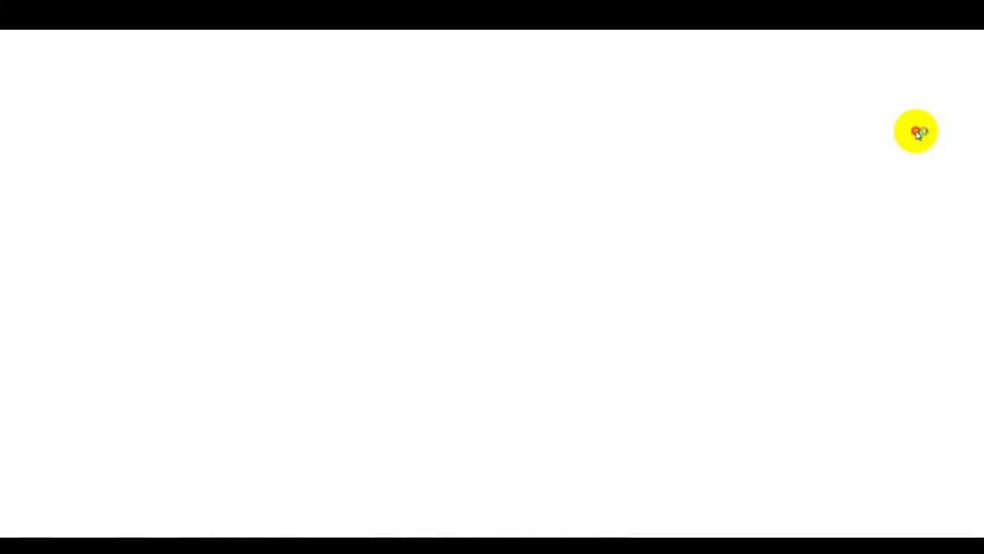
{"action": "scroll", "coordinate": [692, 229], "scroll_direction": "down", "scroll_amount": 3}
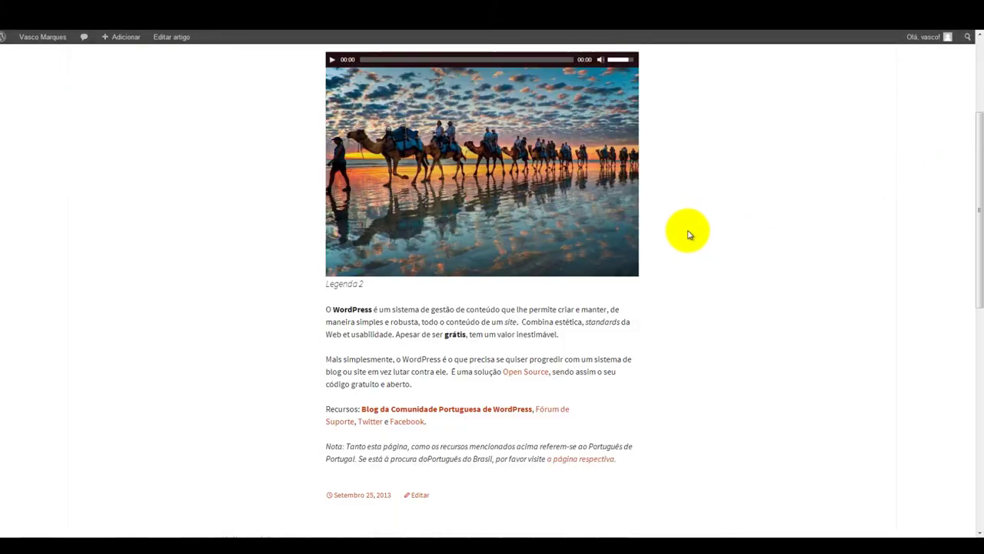
{"action": "scroll", "coordinate": [686, 229], "scroll_direction": "down", "scroll_amount": 3}
{"action": "scroll", "coordinate": [686, 229], "scroll_direction": "up", "scroll_amount": 3}
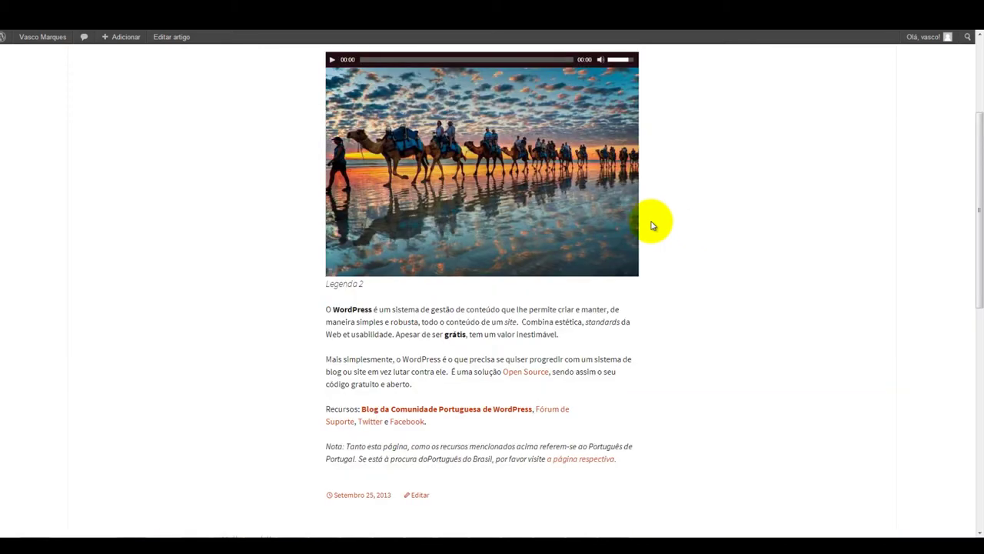
{"action": "scroll", "coordinate": [494, 234], "scroll_direction": "up", "scroll_amount": 3}
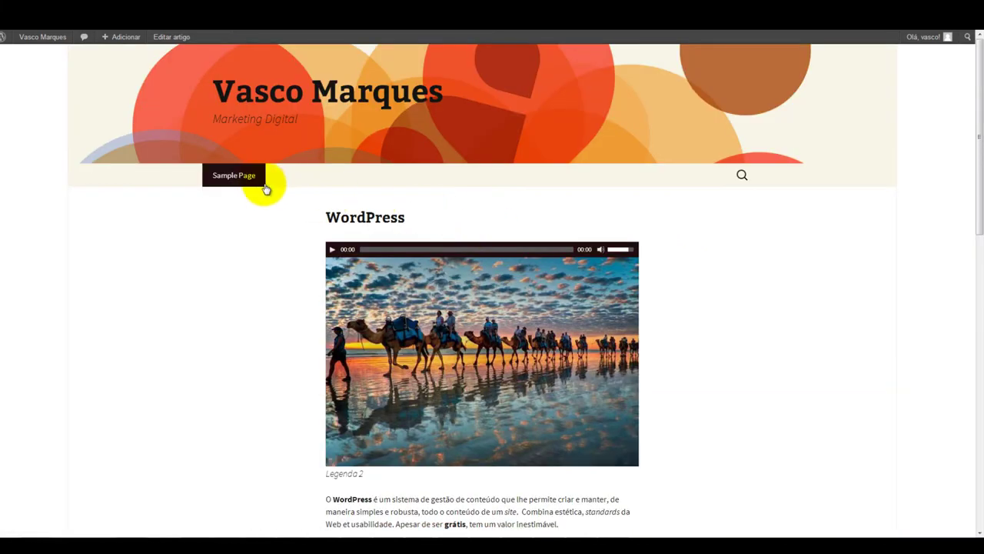
{"action": "scroll", "coordinate": [439, 311], "scroll_direction": "down", "scroll_amount": 3}
{"action": "scroll", "coordinate": [439, 314], "scroll_direction": "up", "scroll_amount": 3}
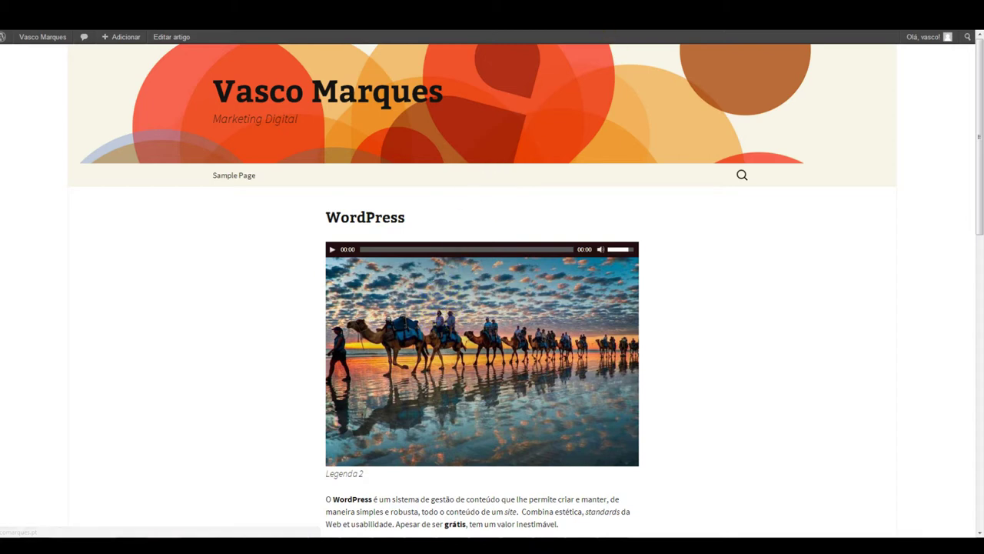
{"action": "key", "text": "alt+Left"}
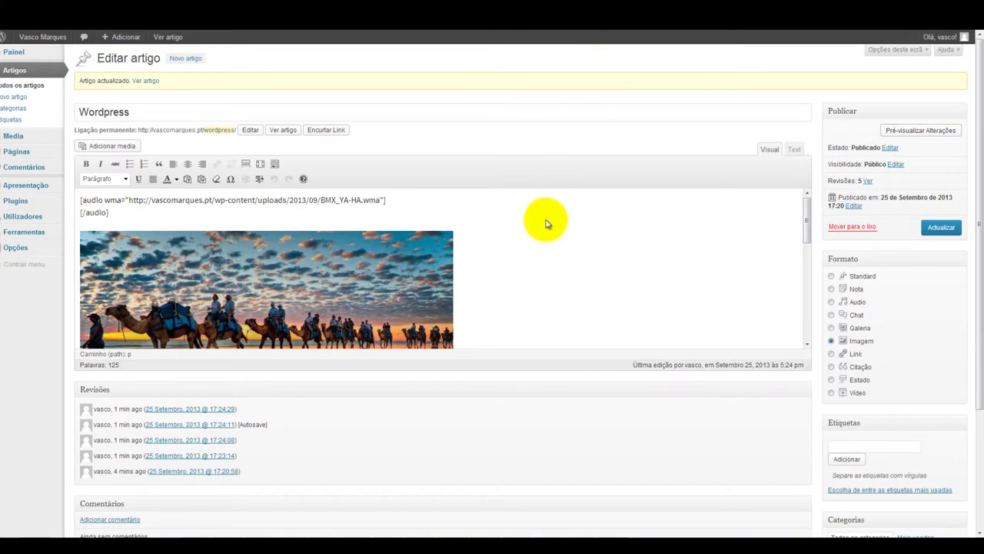
{"action": "left_click", "coordinate": [511, 254]}
{"action": "scroll", "coordinate": [512, 254], "scroll_direction": "down", "scroll_amount": 5}
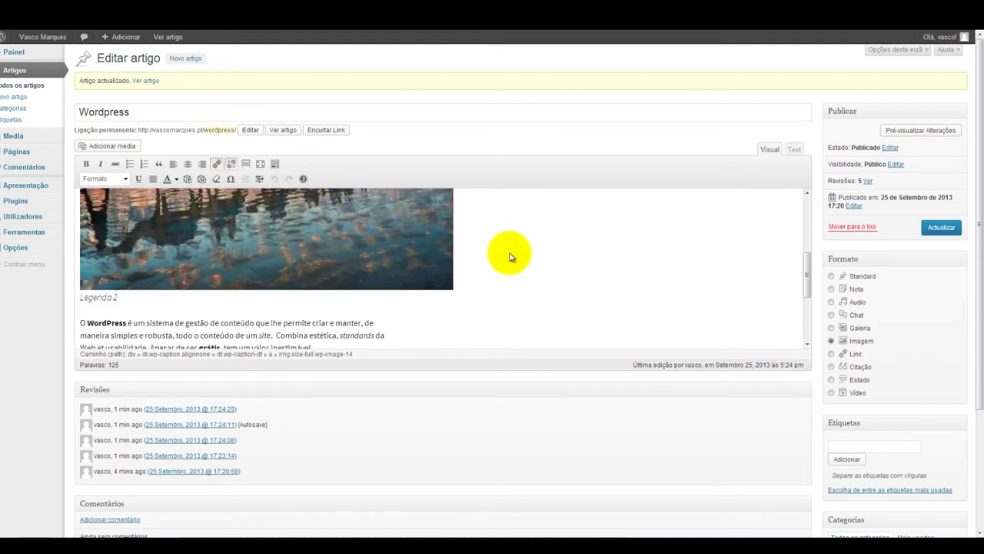
{"action": "scroll", "coordinate": [511, 256], "scroll_direction": "up", "scroll_amount": 5}
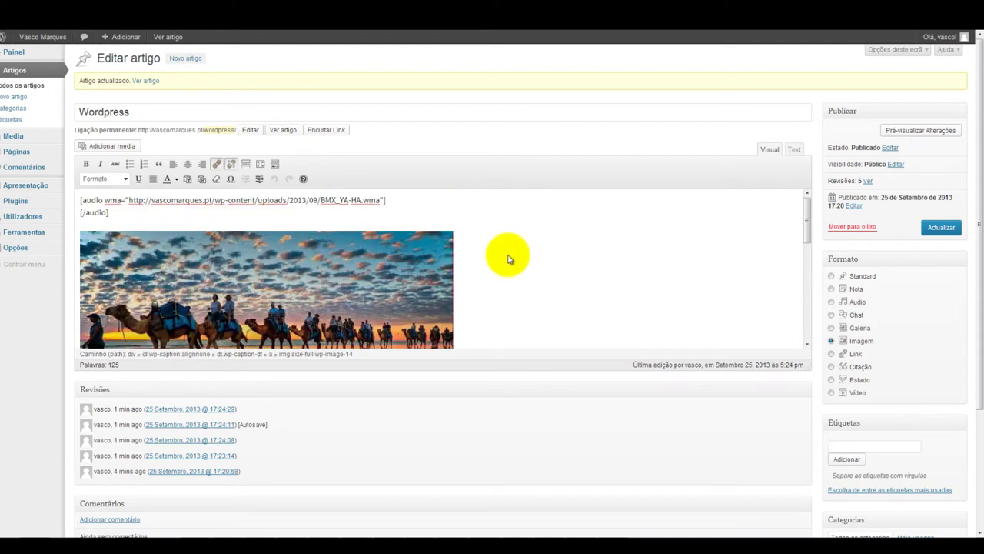
- Save and preview the post in the Link format, then choose the Citação format
{"action": "left_click", "coordinate": [831, 354]}
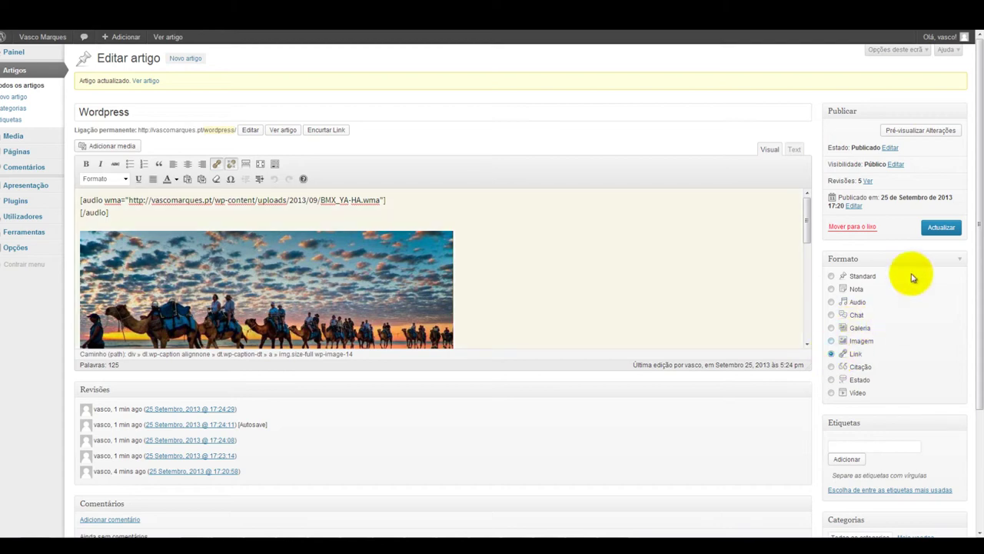
{"action": "left_click", "coordinate": [939, 229]}
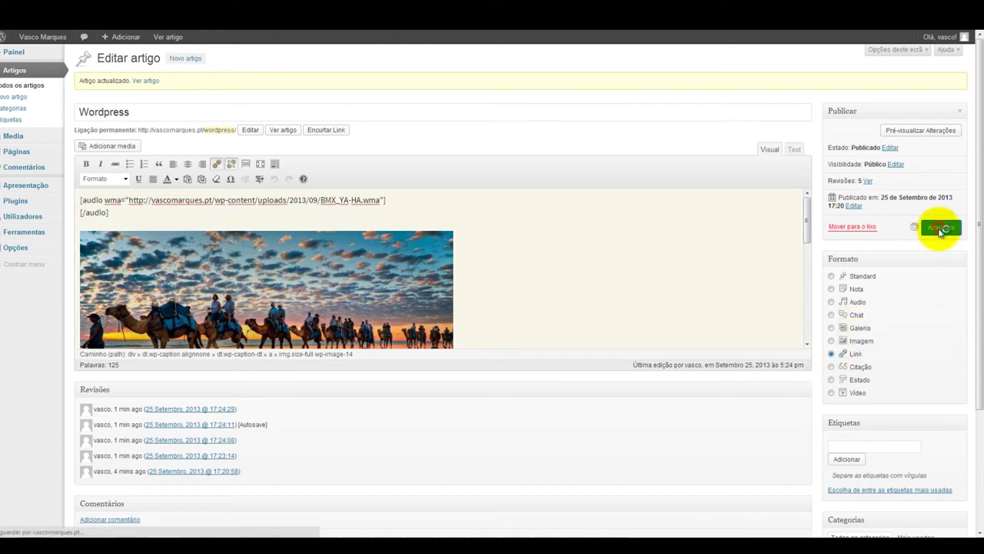
{"action": "left_click", "coordinate": [913, 136]}
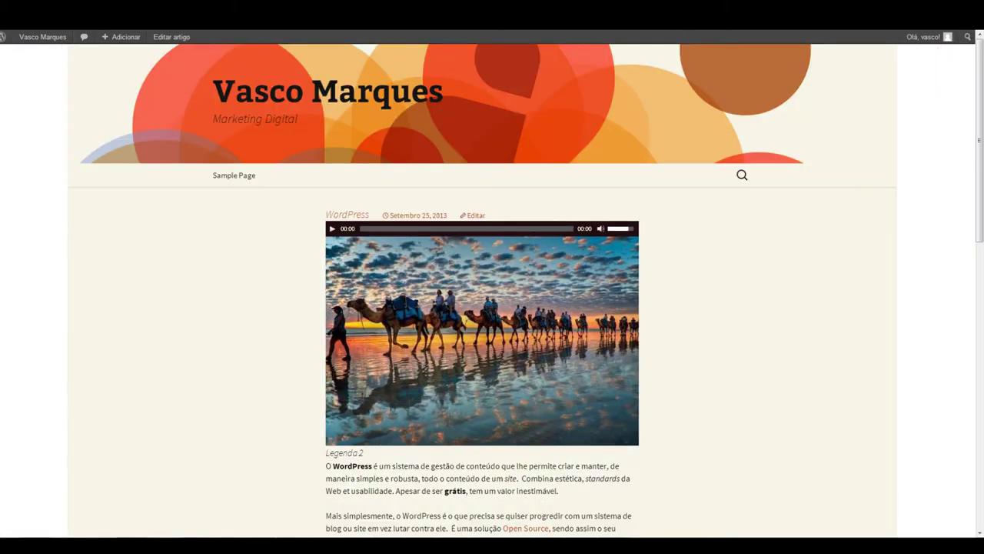
{"action": "scroll", "coordinate": [692, 289], "scroll_direction": "down", "scroll_amount": 3}
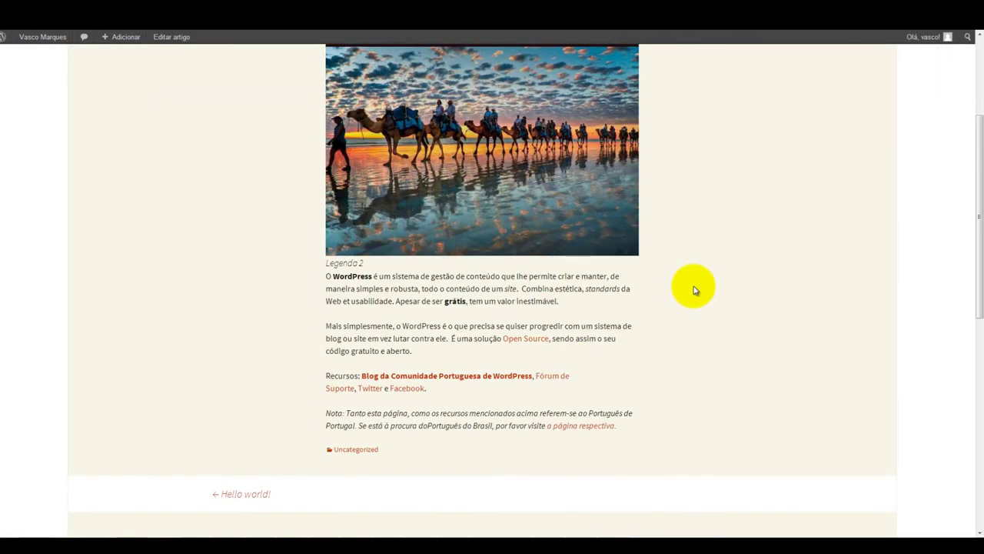
{"action": "scroll", "coordinate": [692, 289], "scroll_direction": "up", "scroll_amount": 3}
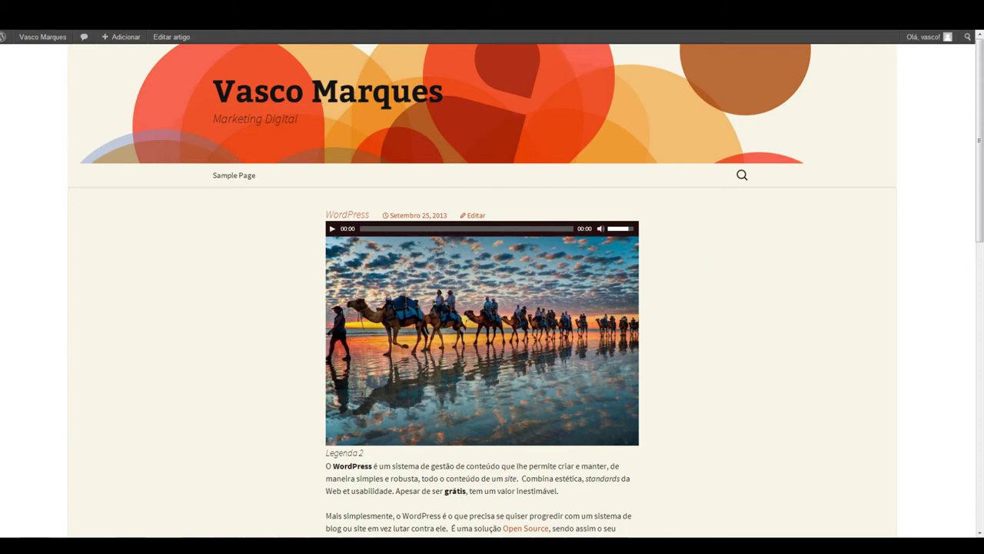
{"action": "key", "text": "ctrl+w"}
{"action": "left_click", "coordinate": [831, 367]}
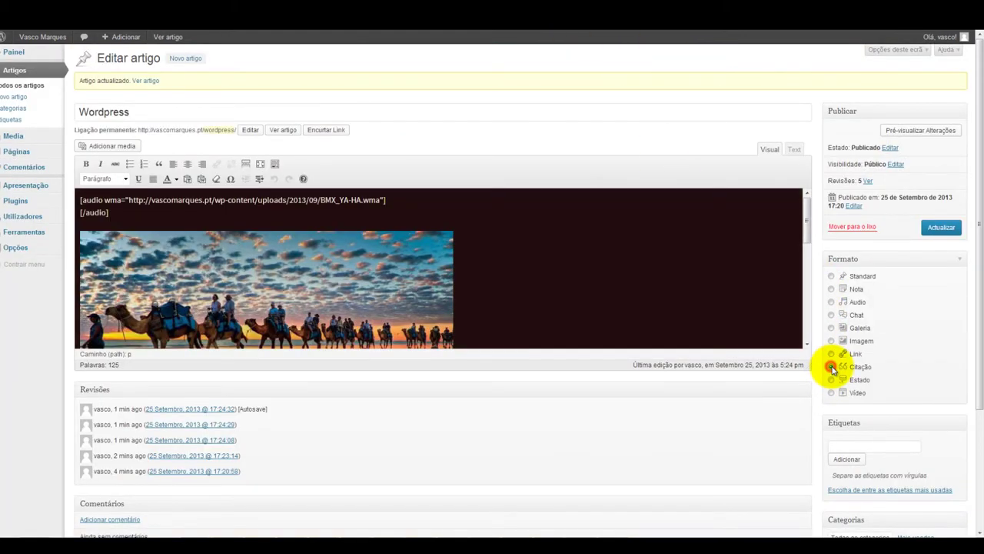
- Save the post in Citação format, review its dark-background preview, and return to the editor
{"action": "left_click", "coordinate": [937, 226]}
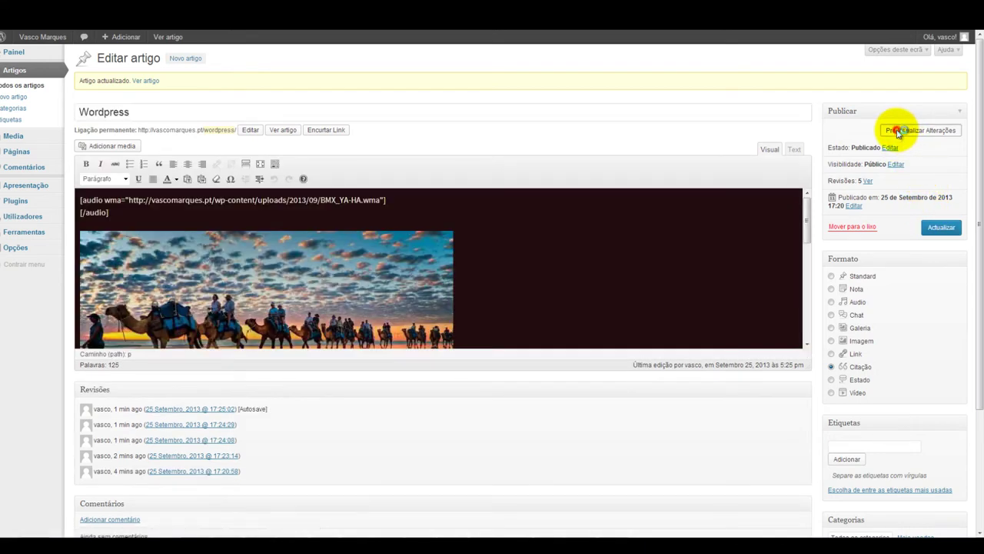
{"action": "left_click", "coordinate": [898, 132]}
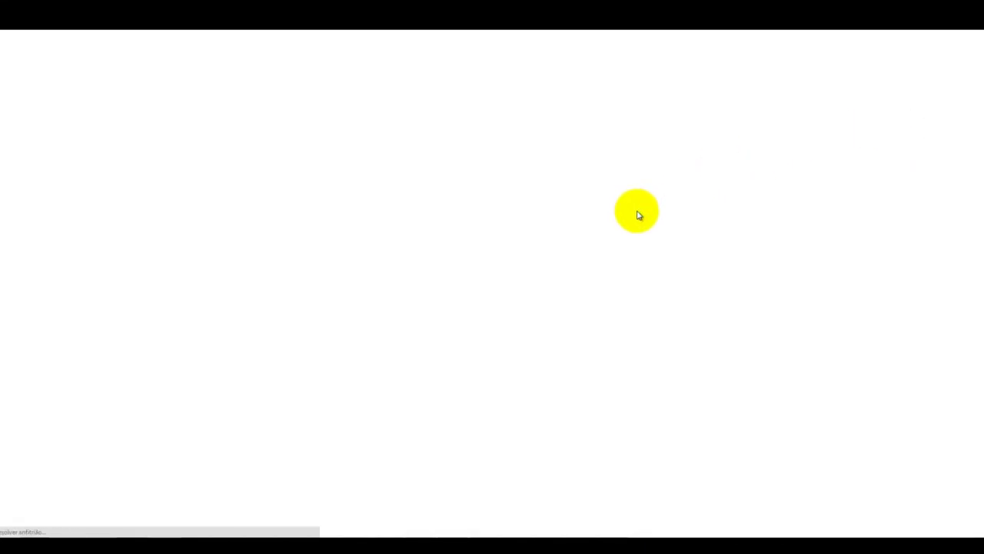
{"action": "scroll", "coordinate": [642, 223], "scroll_direction": "down", "scroll_amount": 3}
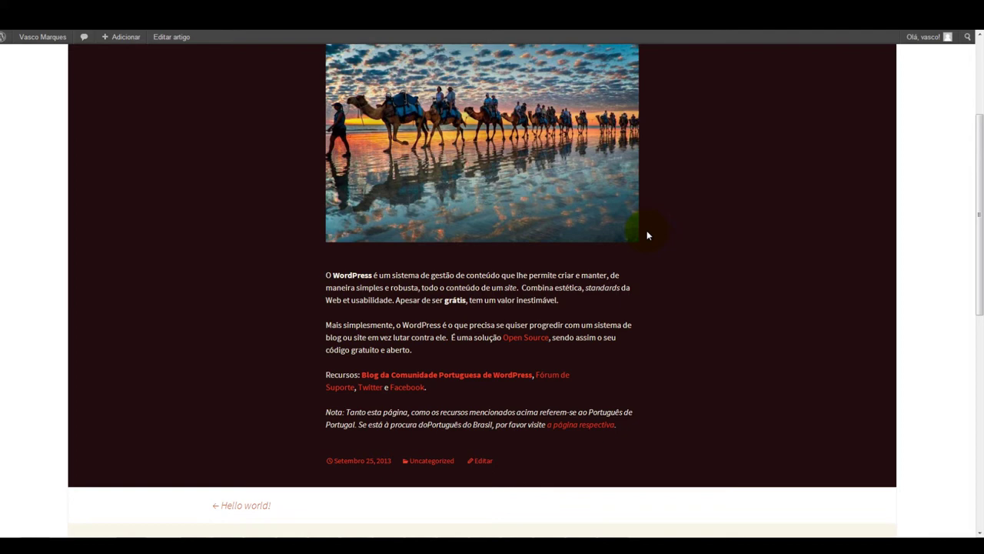
{"action": "scroll", "coordinate": [647, 230], "scroll_direction": "up", "scroll_amount": 3}
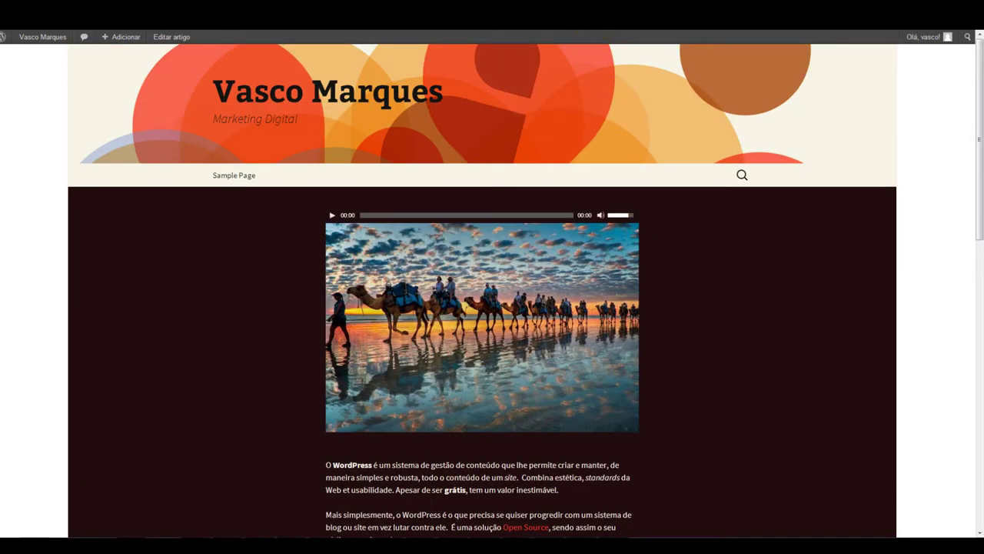
{"action": "key", "text": "ctrl+w"}
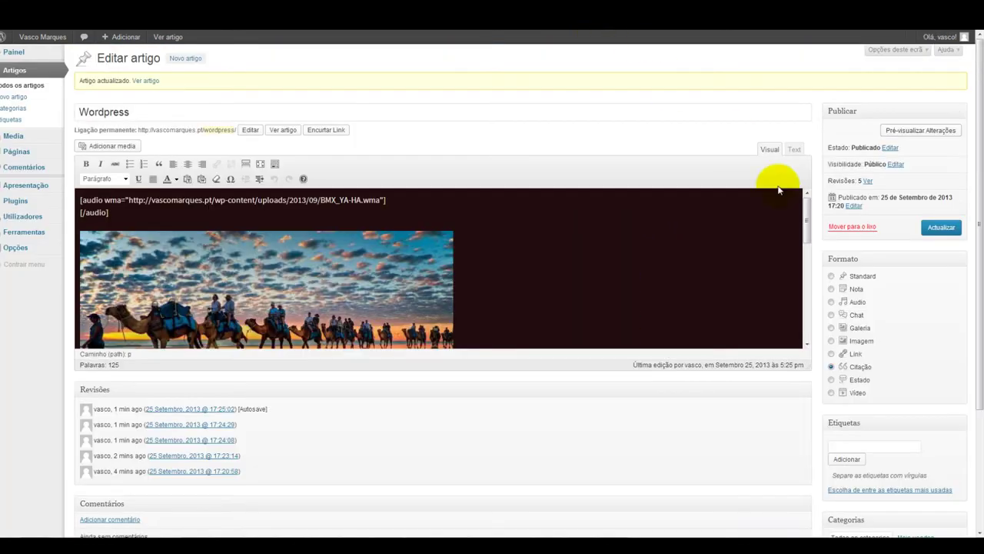
- Save the post in the Estado format and review its reddish-brown preview before returning
{"action": "left_click", "coordinate": [831, 380]}
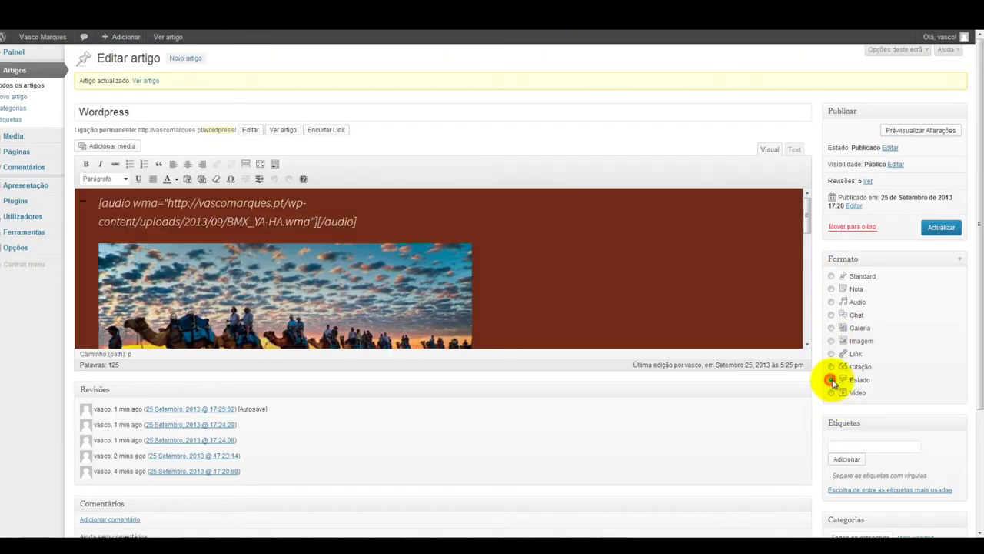
{"action": "left_click", "coordinate": [943, 228]}
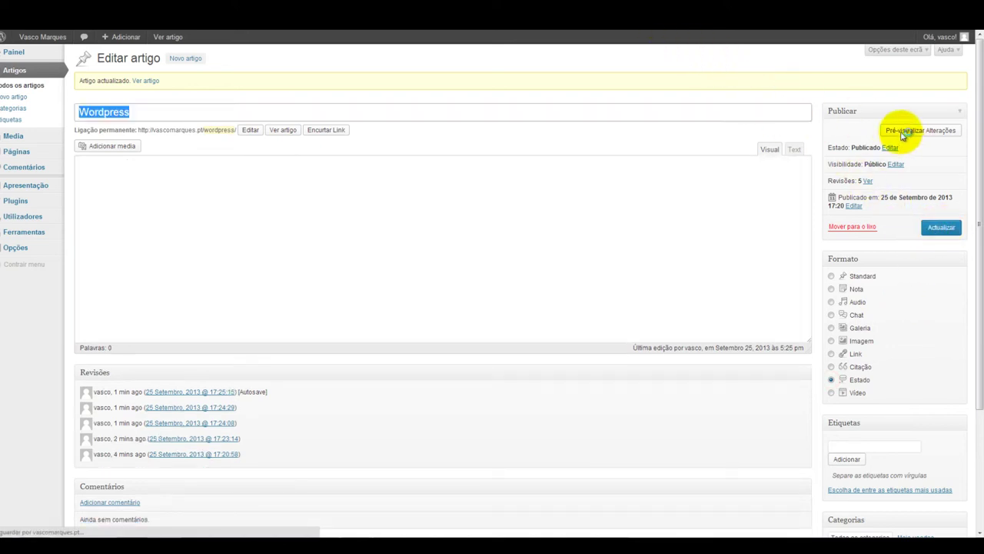
{"action": "left_click", "coordinate": [904, 132]}
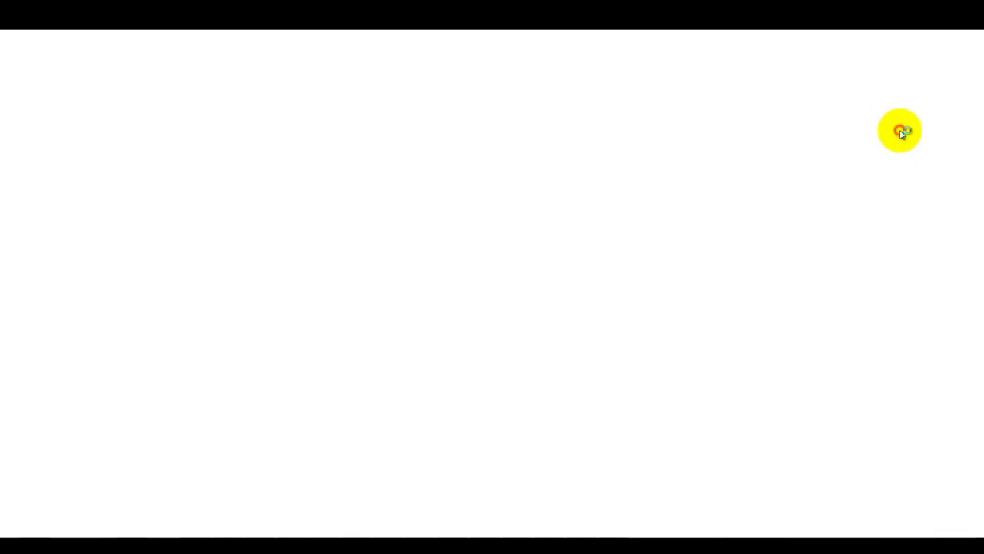
{"action": "scroll", "coordinate": [629, 250], "scroll_direction": "down", "scroll_amount": 3}
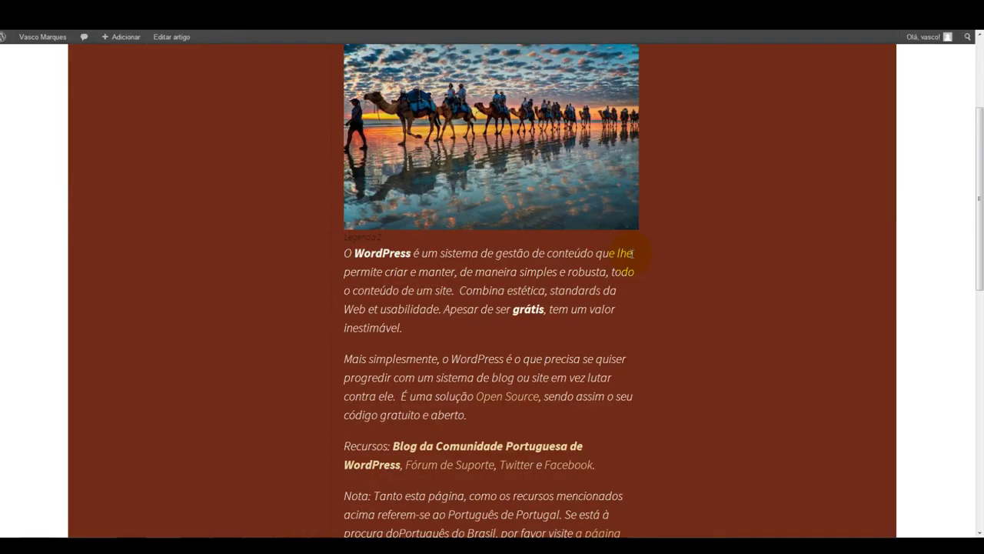
{"action": "scroll", "coordinate": [630, 256], "scroll_direction": "down", "scroll_amount": 3}
{"action": "scroll", "coordinate": [631, 257], "scroll_direction": "up", "scroll_amount": 3}
{"action": "left_click_drag", "start_coordinate": [426, 270], "coordinate": [513, 290]}
{"action": "left_click", "coordinate": [508, 312]}
{"action": "scroll", "coordinate": [462, 304], "scroll_direction": "down", "scroll_amount": 3}
{"action": "scroll", "coordinate": [462, 304], "scroll_direction": "up", "scroll_amount": 3}
{"action": "scroll", "coordinate": [462, 304], "scroll_direction": "up", "scroll_amount": 3}
{"action": "key", "text": "alt+Left"}
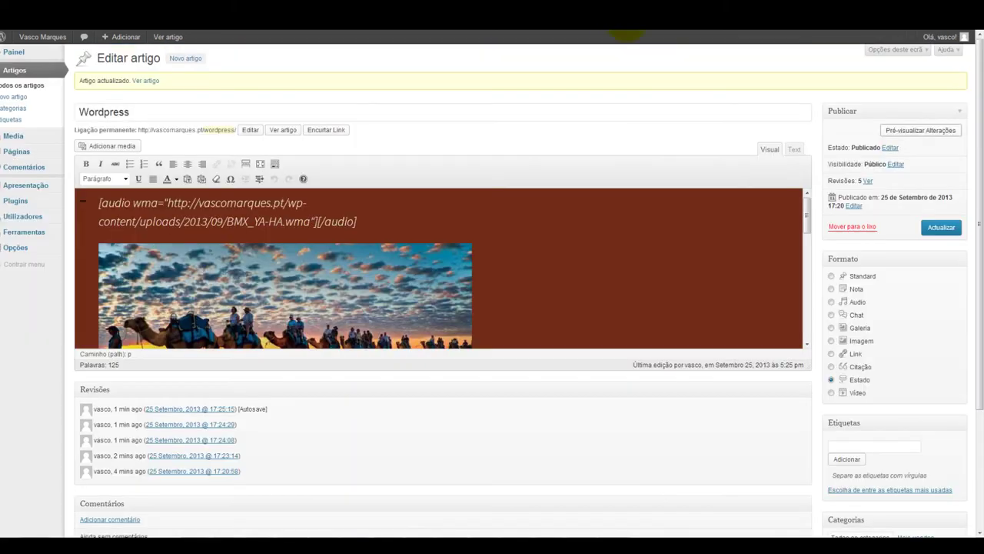
- Switch the post to Vídeo format, move the camel image and add a blank line above the first paragraph
{"action": "left_click", "coordinate": [832, 393]}
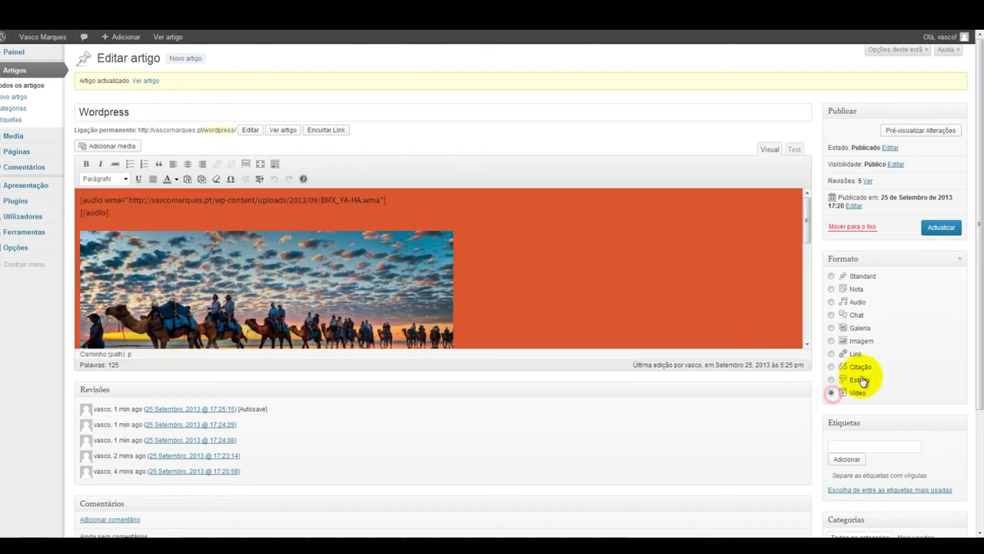
{"action": "left_click", "coordinate": [288, 279]}
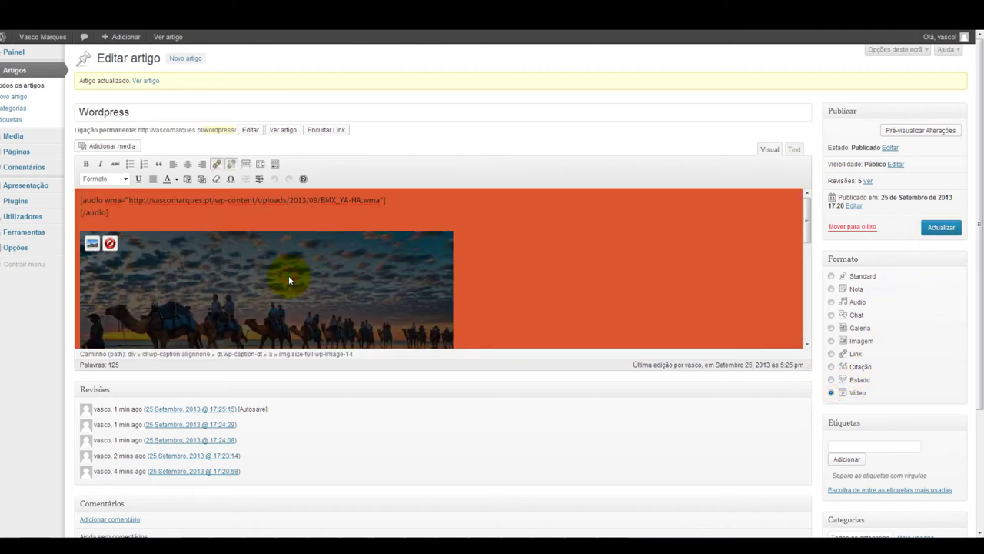
{"action": "left_click_drag", "start_coordinate": [289, 275], "coordinate": [105, 237]}
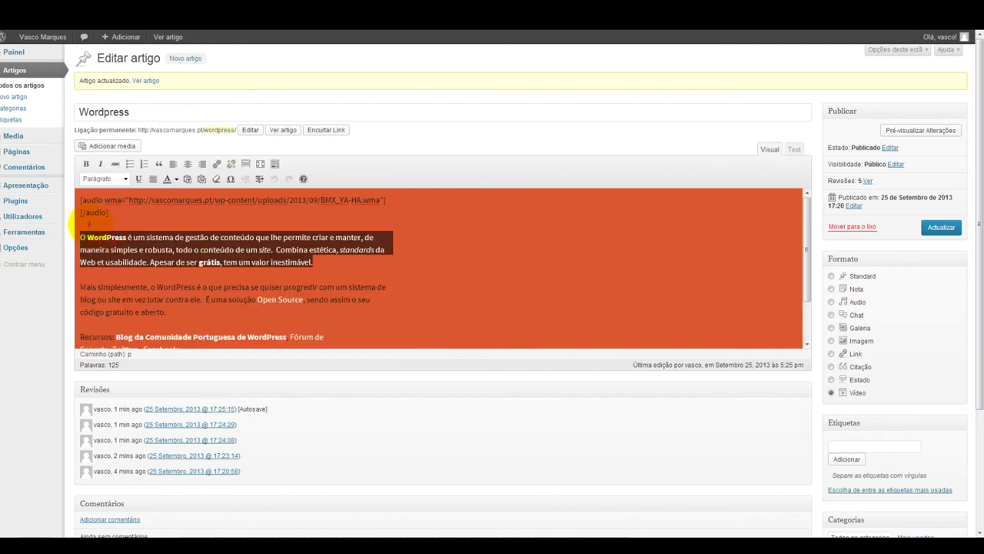
{"action": "left_click", "coordinate": [89, 222]}
{"action": "key", "text": "Return"}
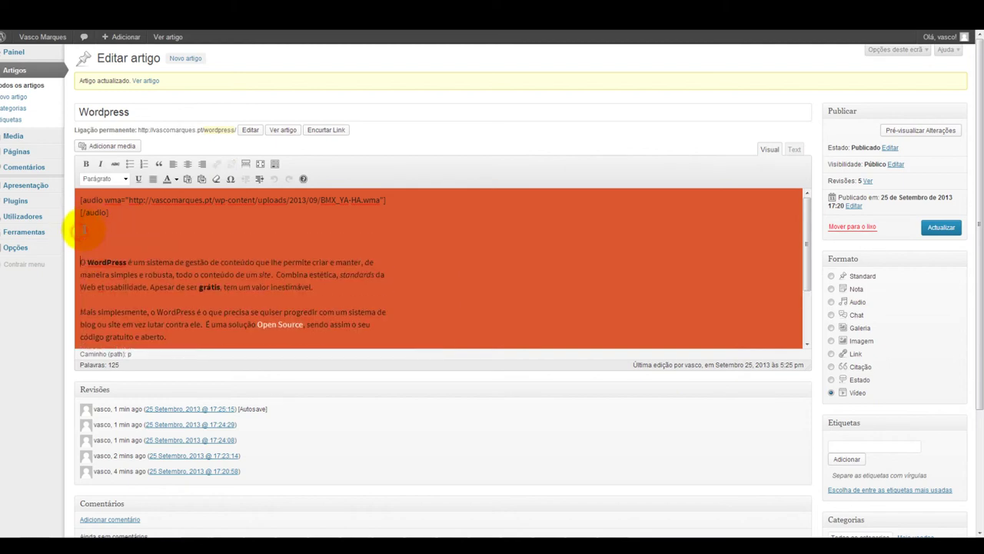
- Embed the redes-sociais.wmv video from the media library into the post and save it
{"action": "left_click", "coordinate": [99, 147]}
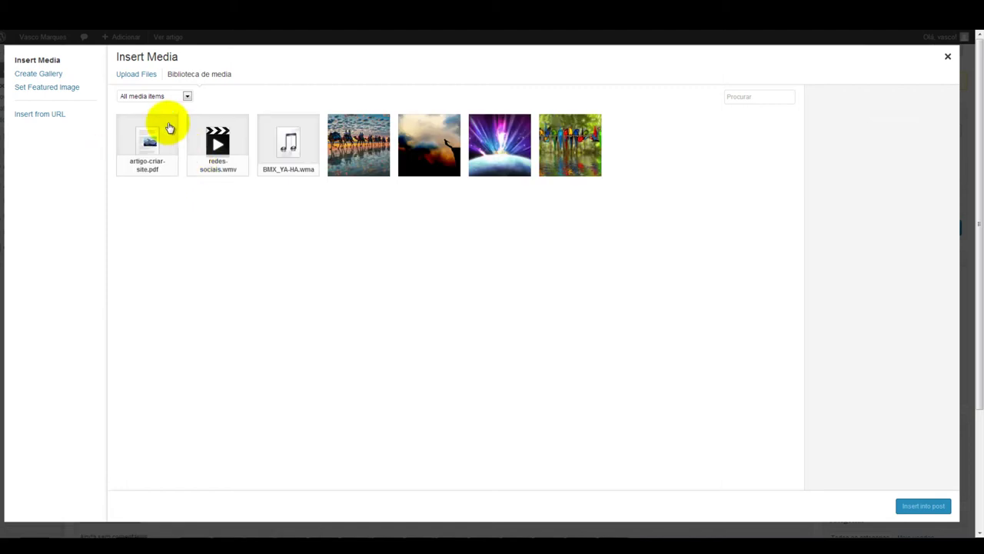
{"action": "left_click", "coordinate": [223, 139]}
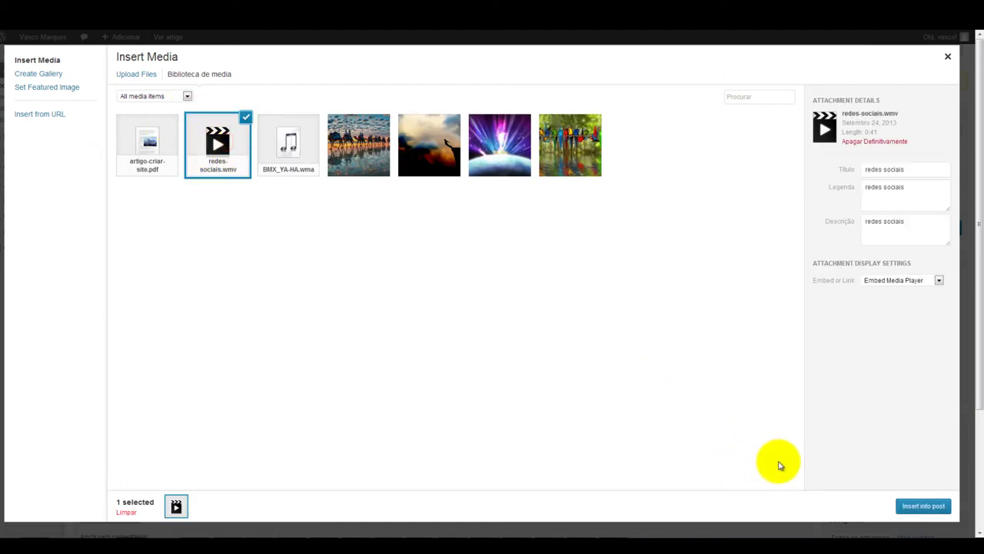
{"action": "left_click", "coordinate": [916, 505]}
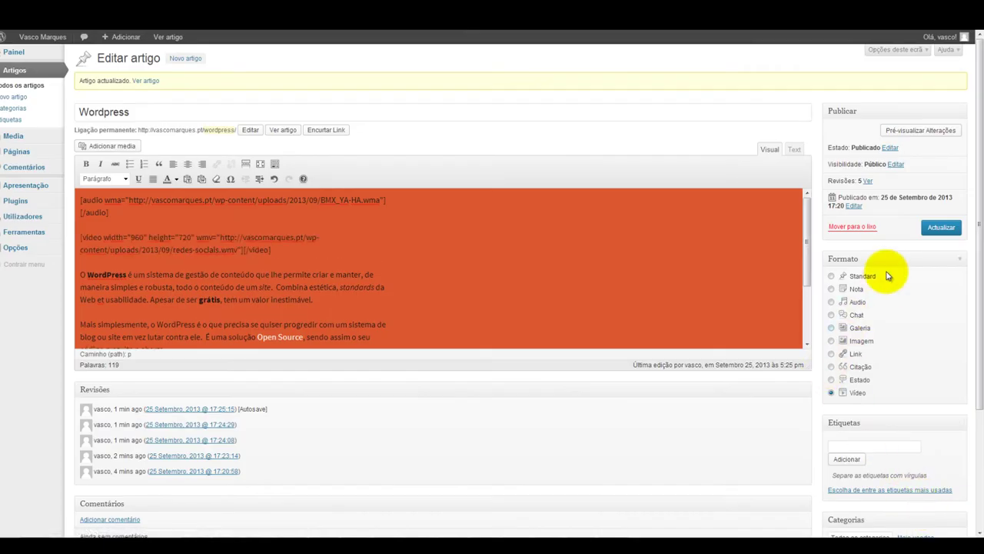
{"action": "left_click", "coordinate": [941, 227]}
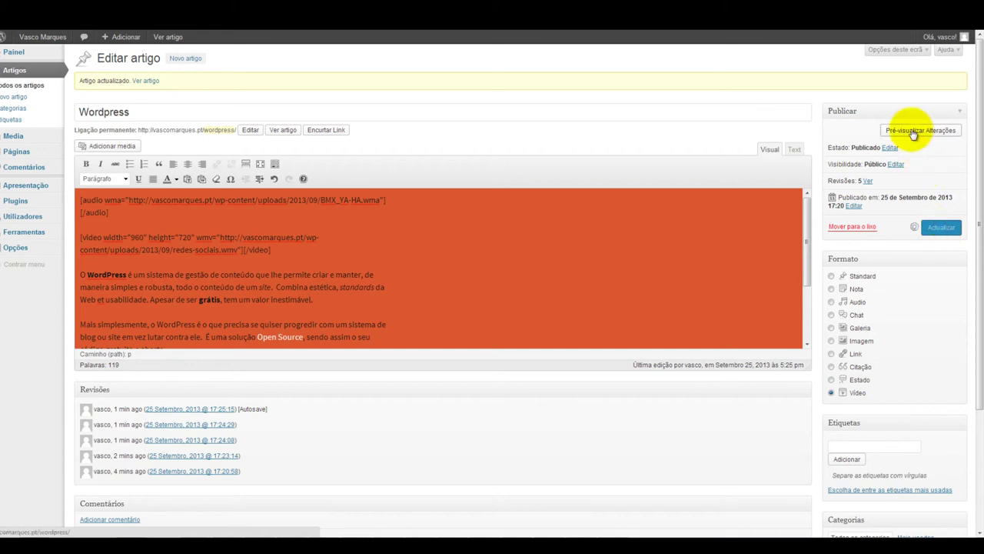
- Preview the updated post's video player, then reset the post format to Standard
{"action": "left_click", "coordinate": [913, 132]}
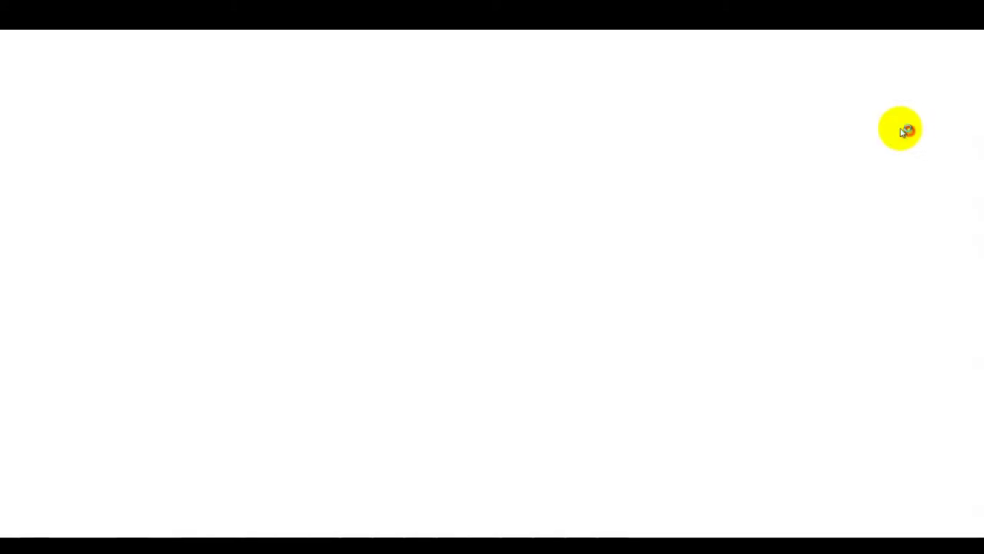
{"action": "scroll", "coordinate": [698, 279], "scroll_direction": "down", "scroll_amount": 5}
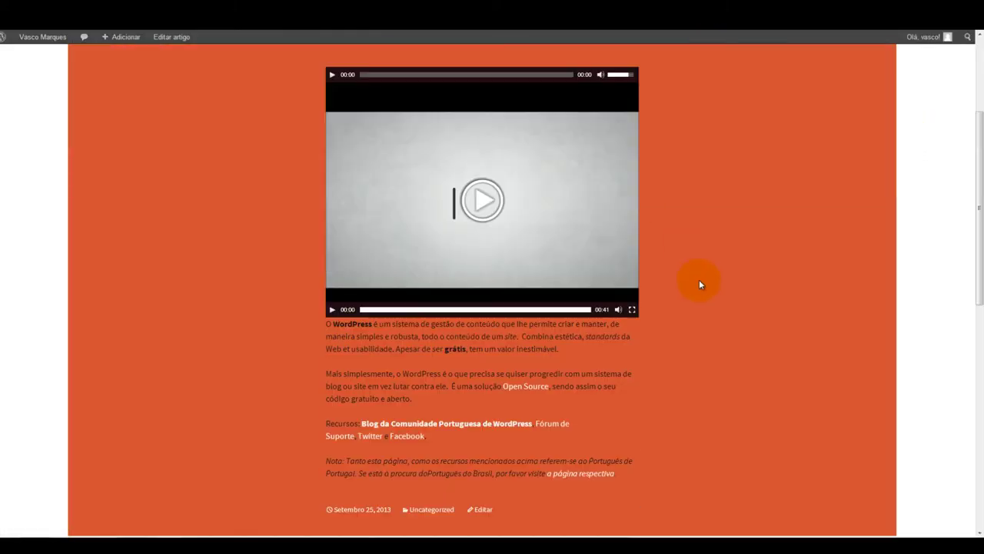
{"action": "scroll", "coordinate": [680, 275], "scroll_direction": "up", "scroll_amount": 3}
{"action": "key", "text": "ctrl+w"}
{"action": "left_click", "coordinate": [832, 275]}
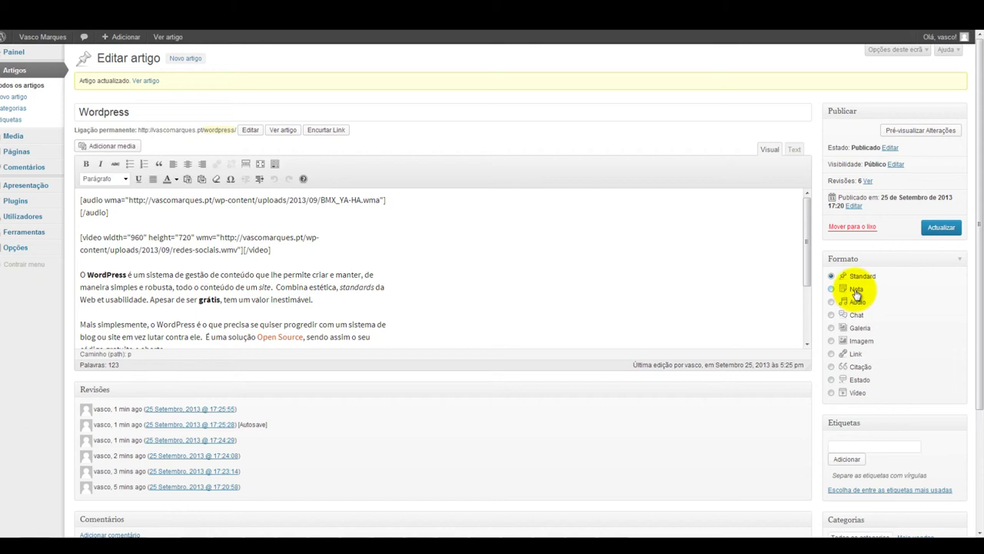
- Cycle the post format through Nota, Audio, Chat, Galeria, Imagem, Link, Citação and Estado, ending on Vídeo
{"action": "left_click", "coordinate": [855, 292]}
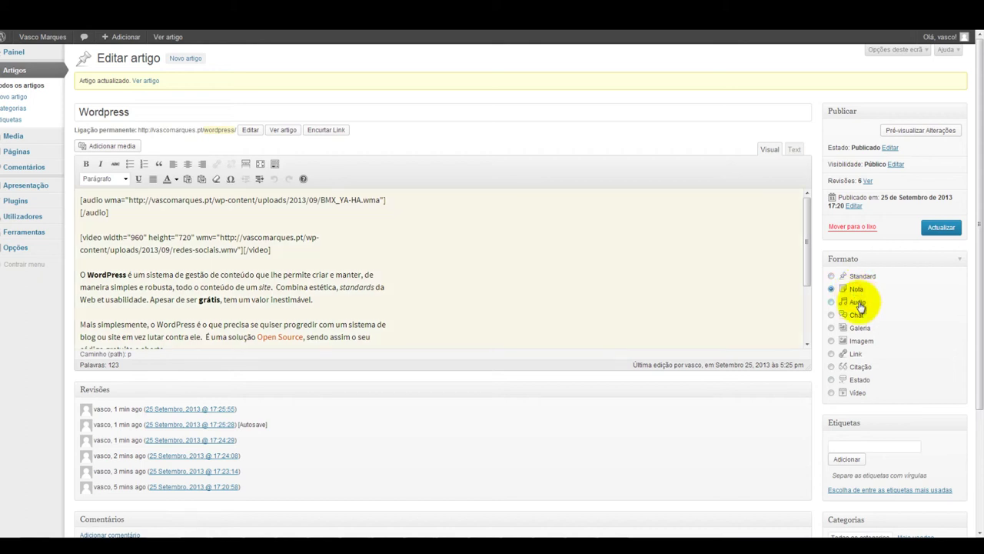
{"action": "left_click", "coordinate": [858, 305]}
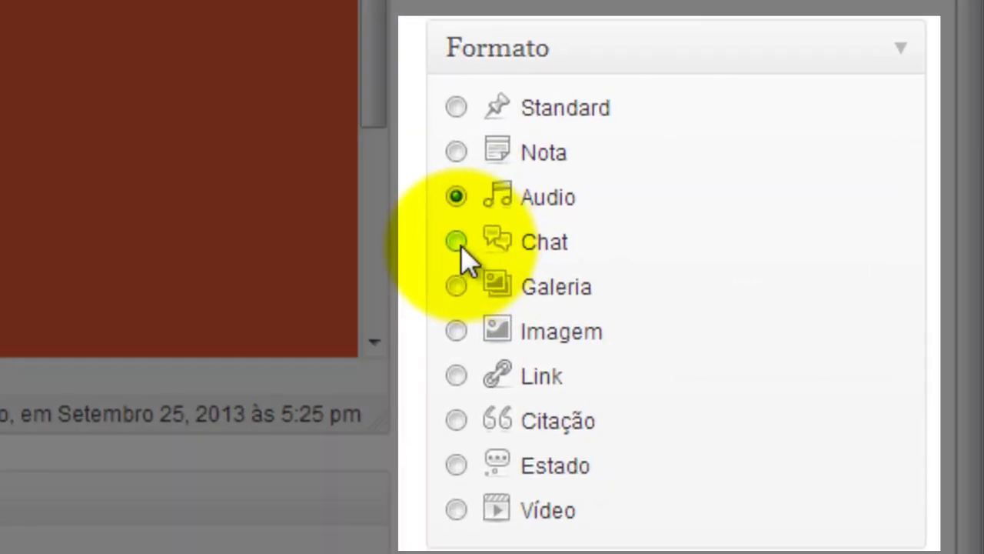
{"action": "left_click", "coordinate": [460, 244]}
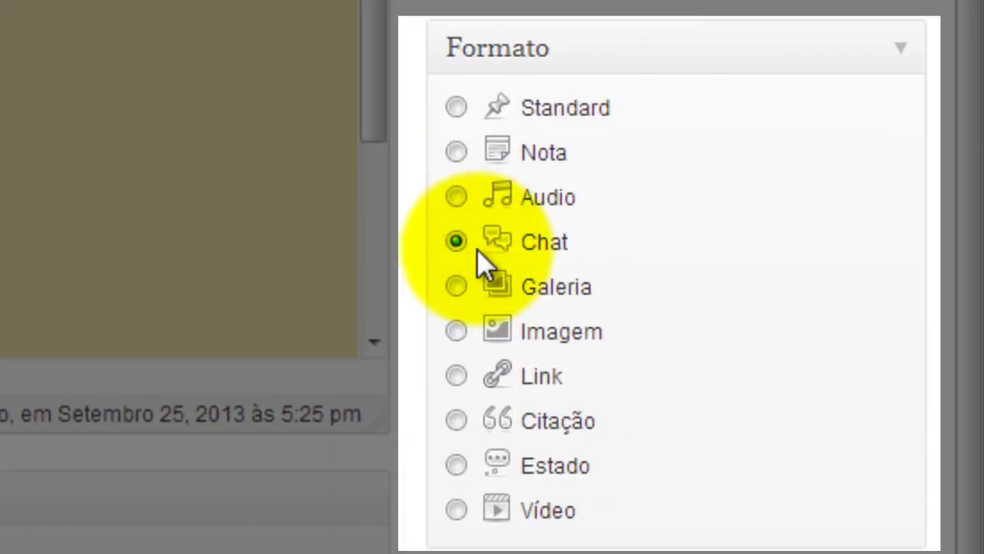
{"action": "left_click", "coordinate": [552, 301]}
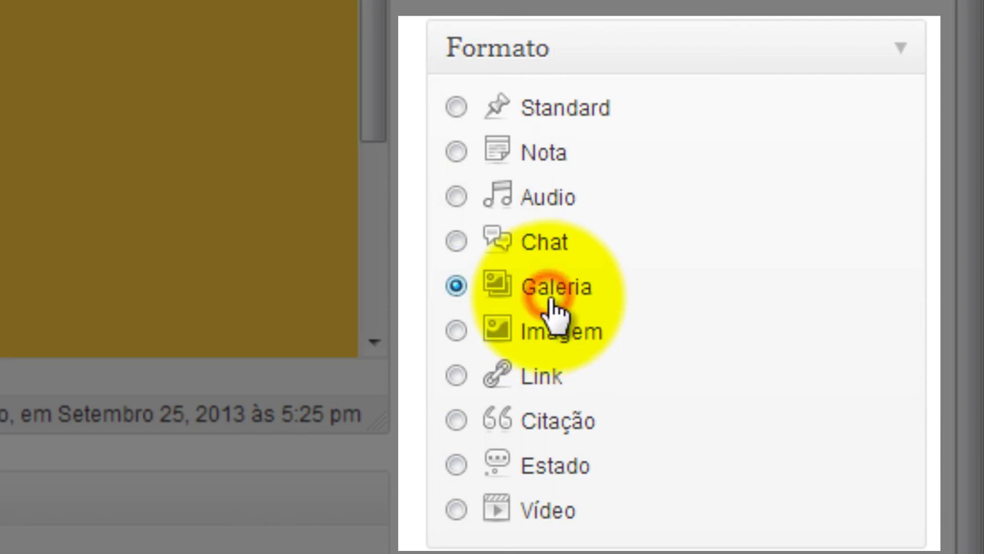
{"action": "left_click", "coordinate": [572, 346]}
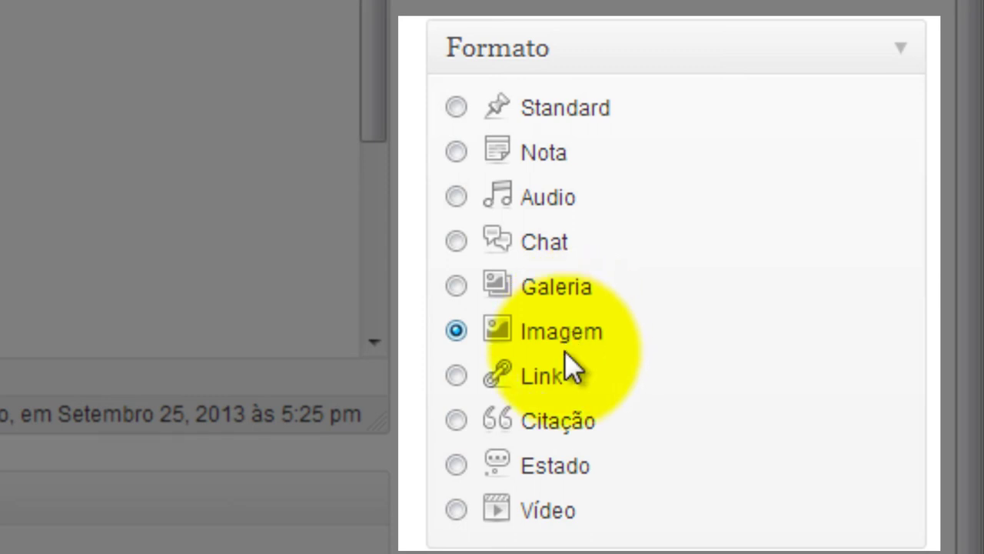
{"action": "left_click", "coordinate": [537, 384]}
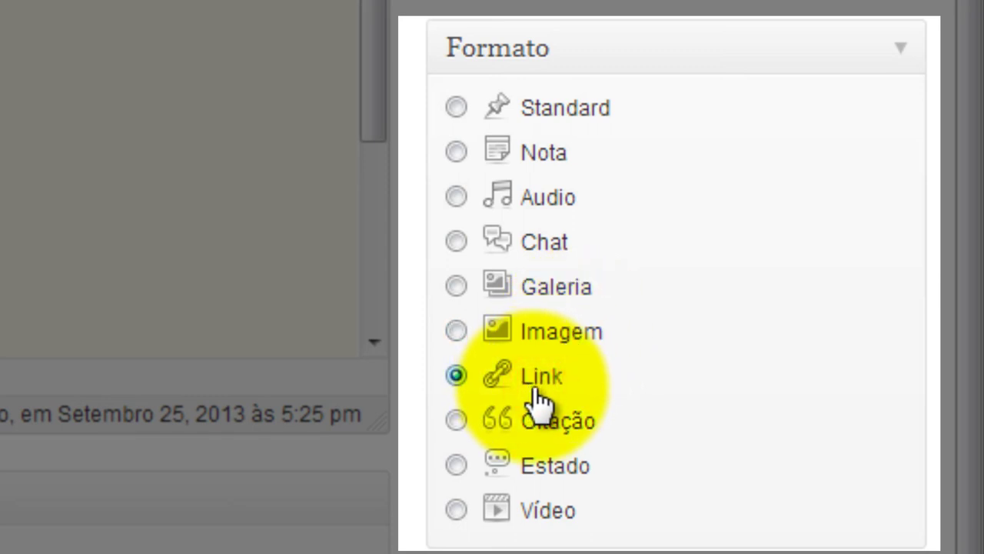
{"action": "left_click", "coordinate": [562, 436]}
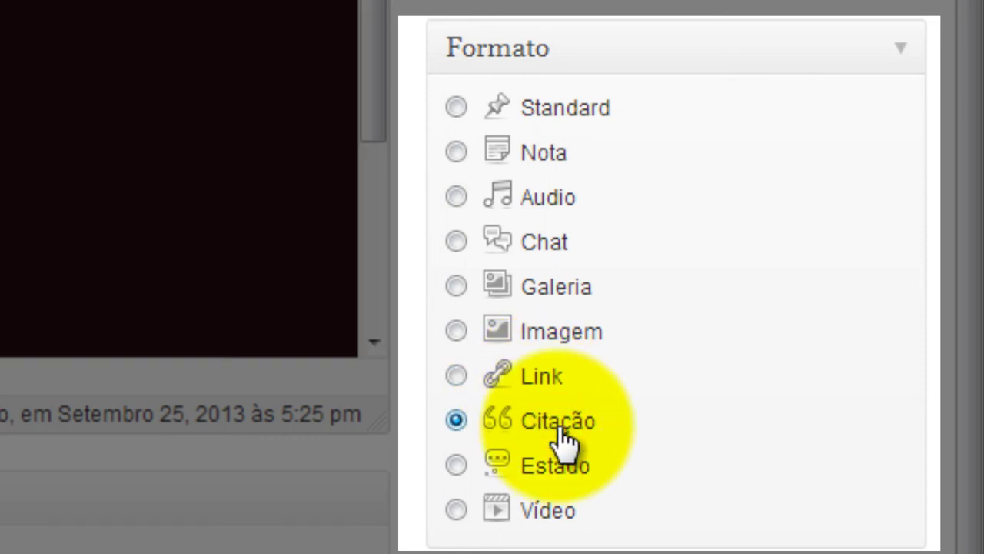
{"action": "left_click", "coordinate": [568, 486]}
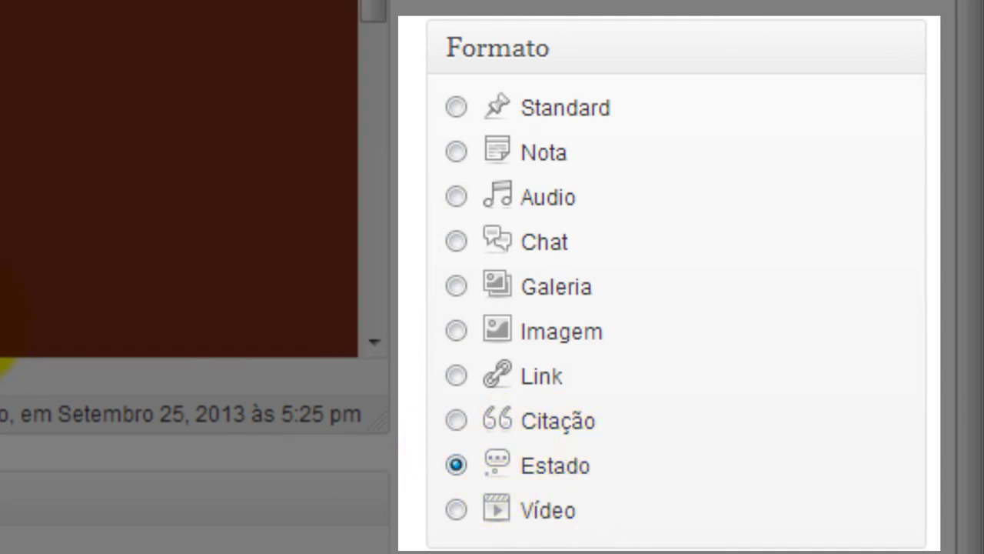
{"action": "left_click", "coordinate": [457, 511]}
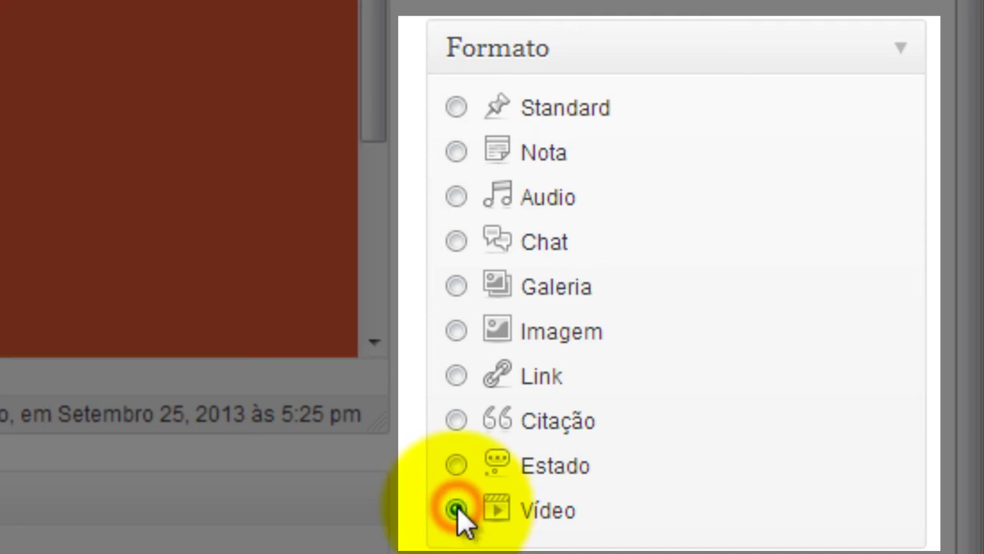